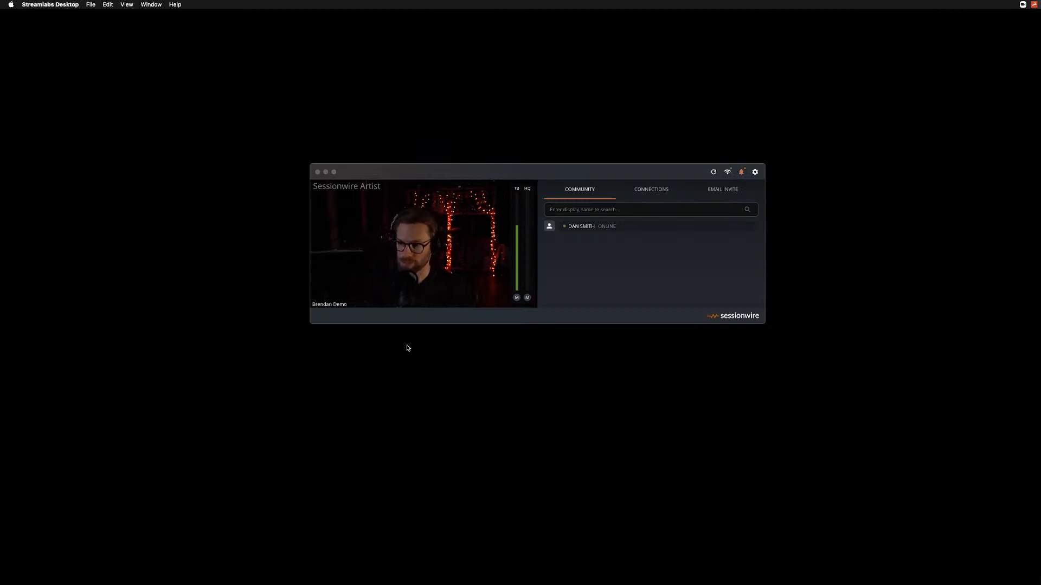
Review the available microphone and speaker devices for talkback, keeping the current selections.
{"action": "left_click", "coordinate": [406, 320]}
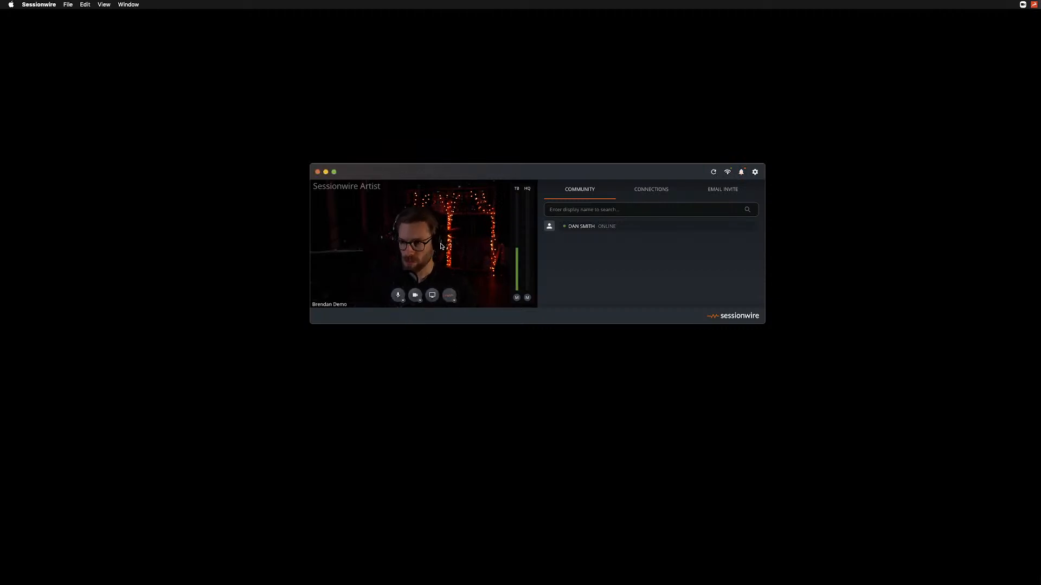
{"action": "left_click", "coordinate": [404, 301]}
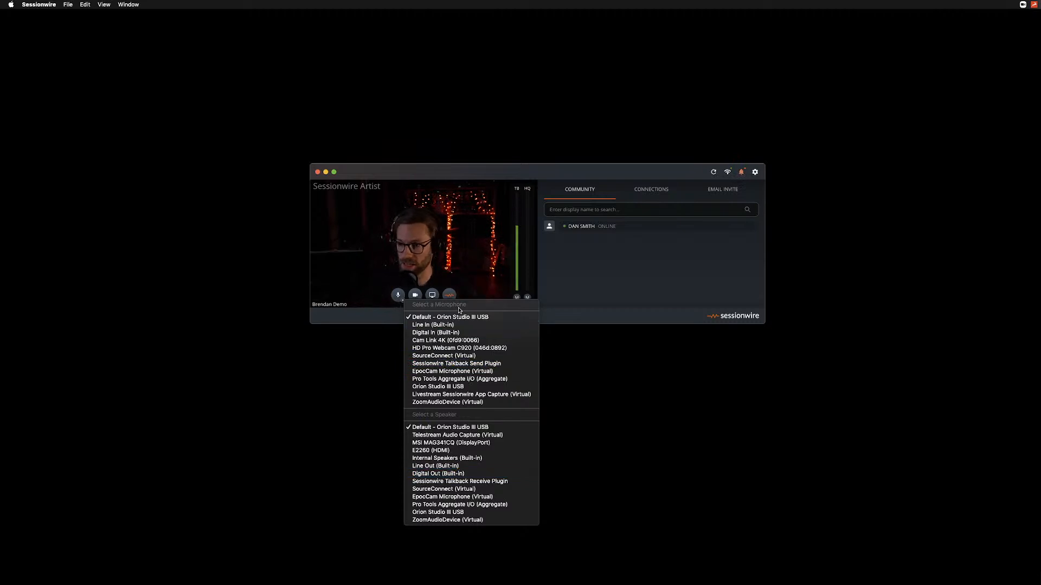
{"action": "left_click", "coordinate": [371, 316]}
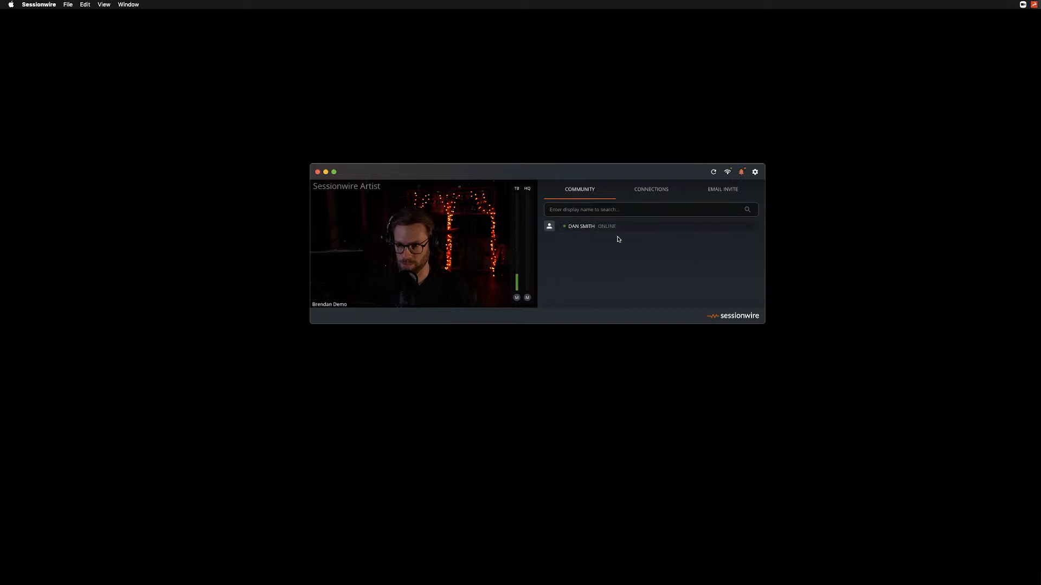
Search the community directory for a person's display name, browse the matches and clear the search.
{"action": "left_click", "coordinate": [600, 208]}
{"action": "type", "text": "ROBIN"}
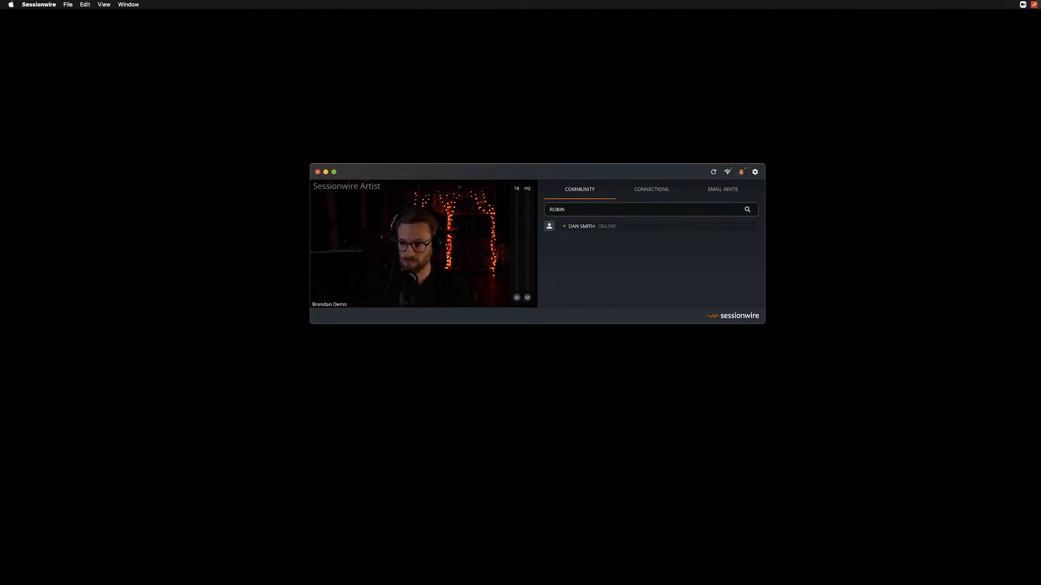
{"action": "key", "text": "Return"}
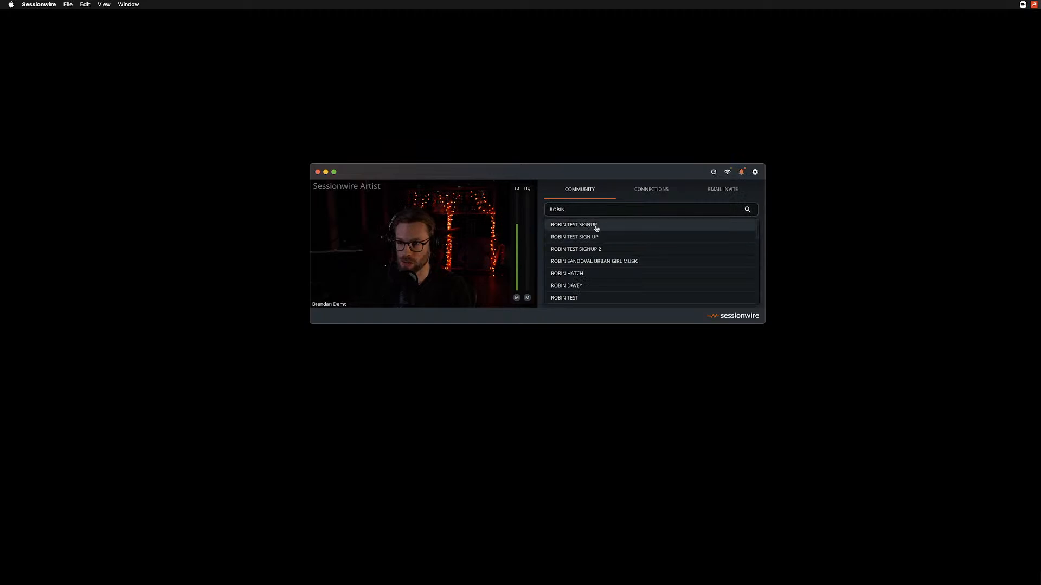
{"action": "scroll", "coordinate": [615, 263], "scroll_direction": "down", "scroll_amount": 5}
{"action": "scroll", "coordinate": [615, 263], "scroll_direction": "up", "scroll_amount": 5}
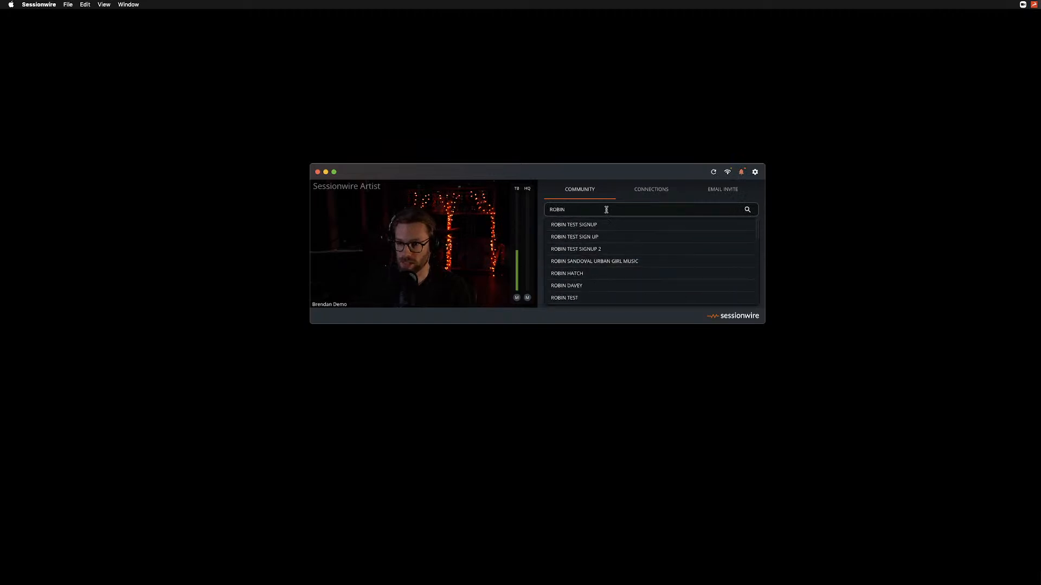
{"action": "left_click_drag", "start_coordinate": [576, 209], "coordinate": [536, 212]}
{"action": "key", "text": "BackSpace"}
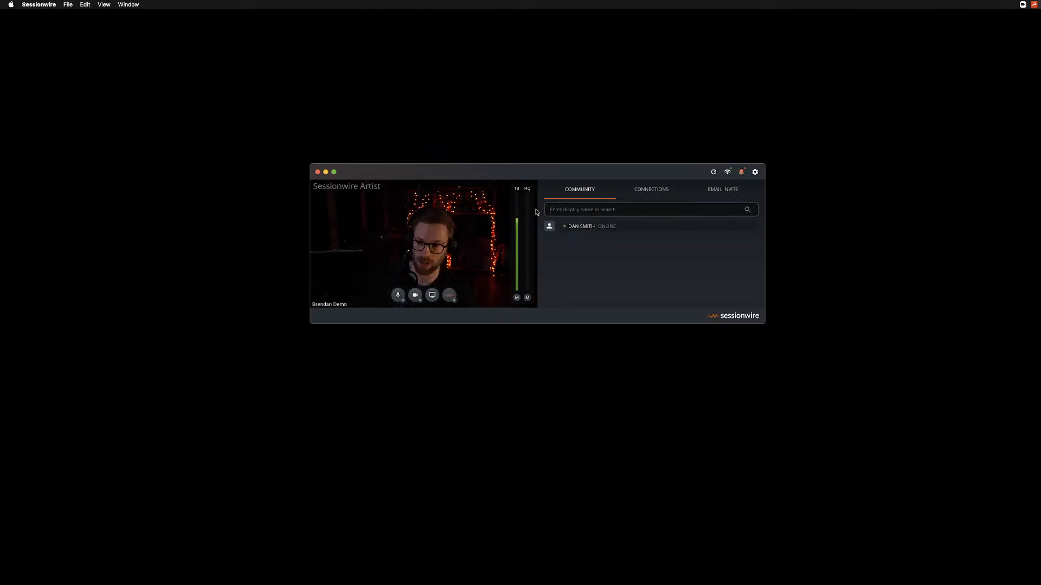
Look through the searchable list of existing connections and view the email invite option.
{"action": "left_click", "coordinate": [641, 194]}
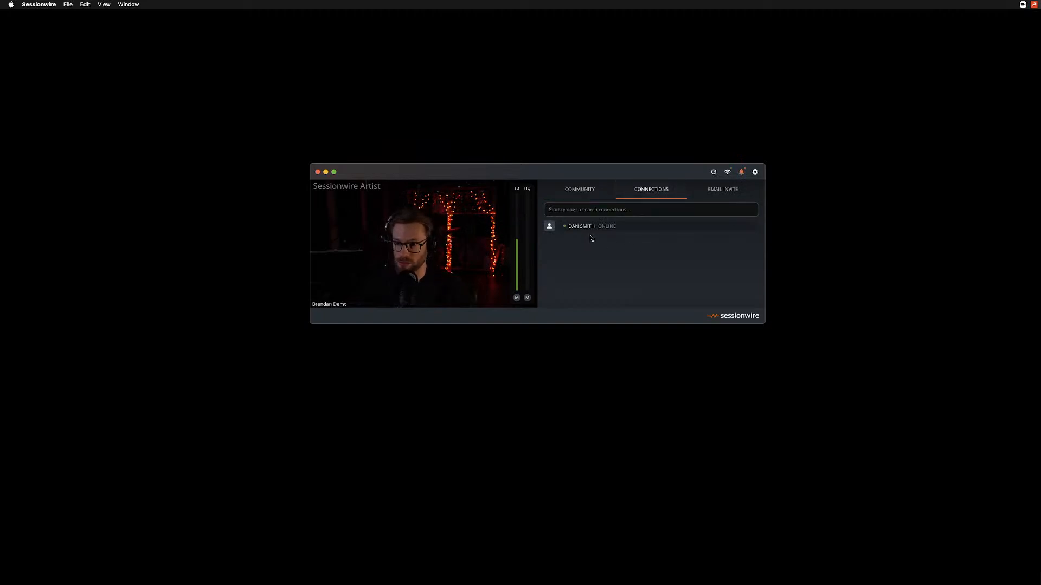
{"action": "left_click", "coordinate": [572, 211]}
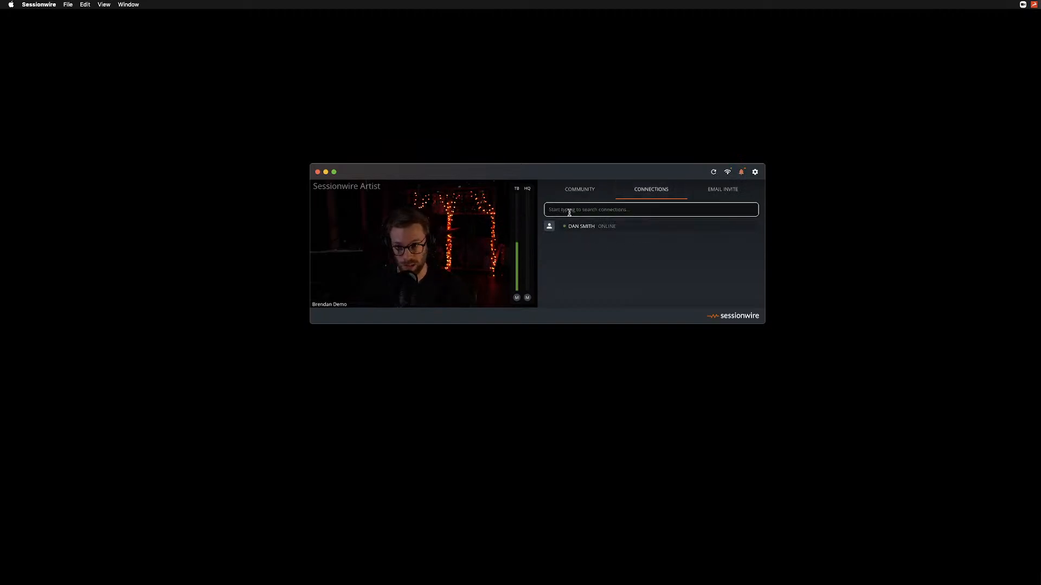
{"action": "left_click", "coordinate": [565, 211]}
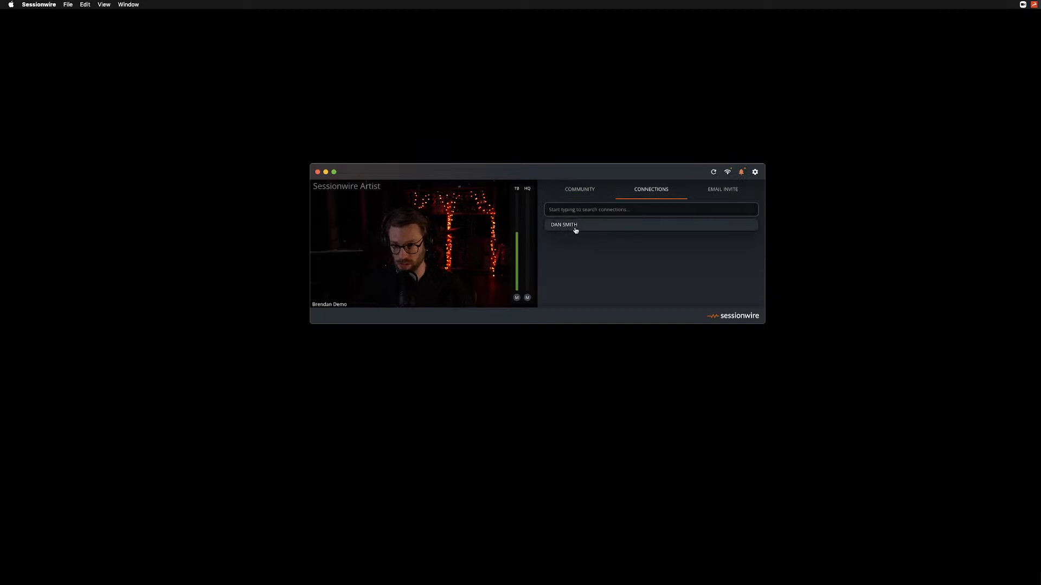
{"action": "left_click", "coordinate": [612, 280]}
{"action": "left_click", "coordinate": [723, 192]}
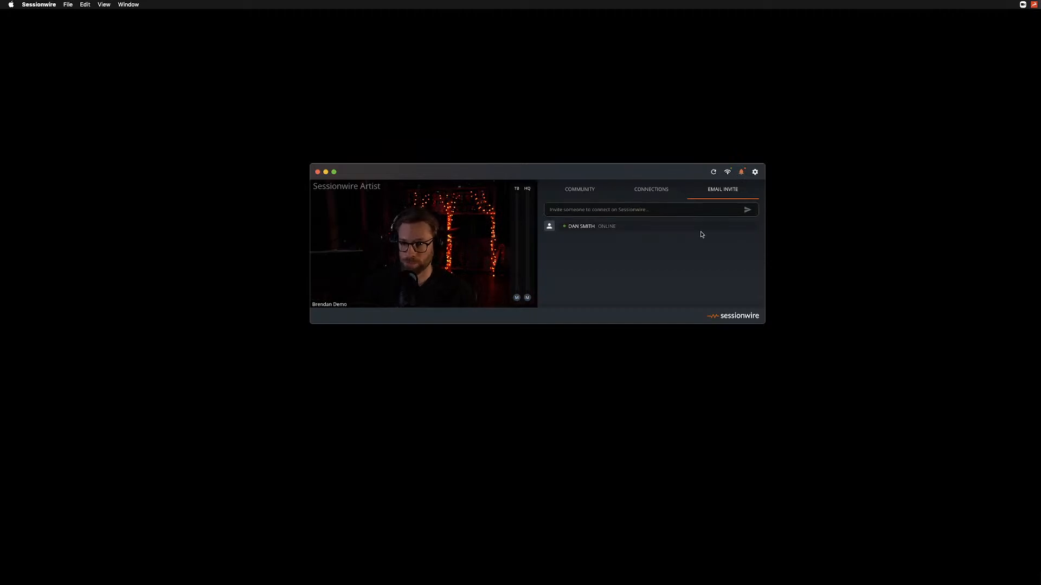
Switch the audio meters off and back on in the settings, and close the settings.
{"action": "left_click", "coordinate": [755, 172]}
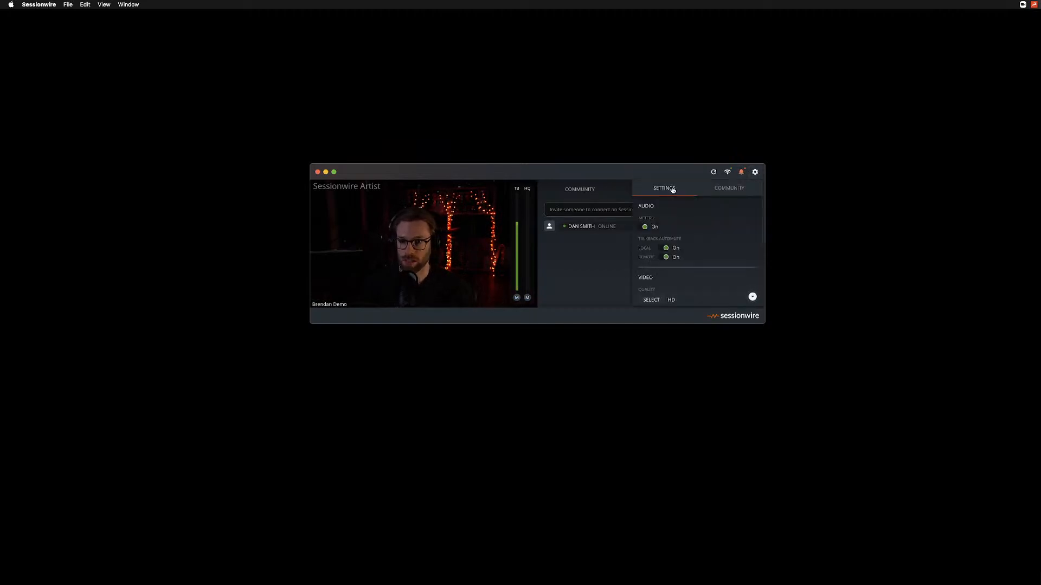
{"action": "left_click", "coordinate": [644, 227]}
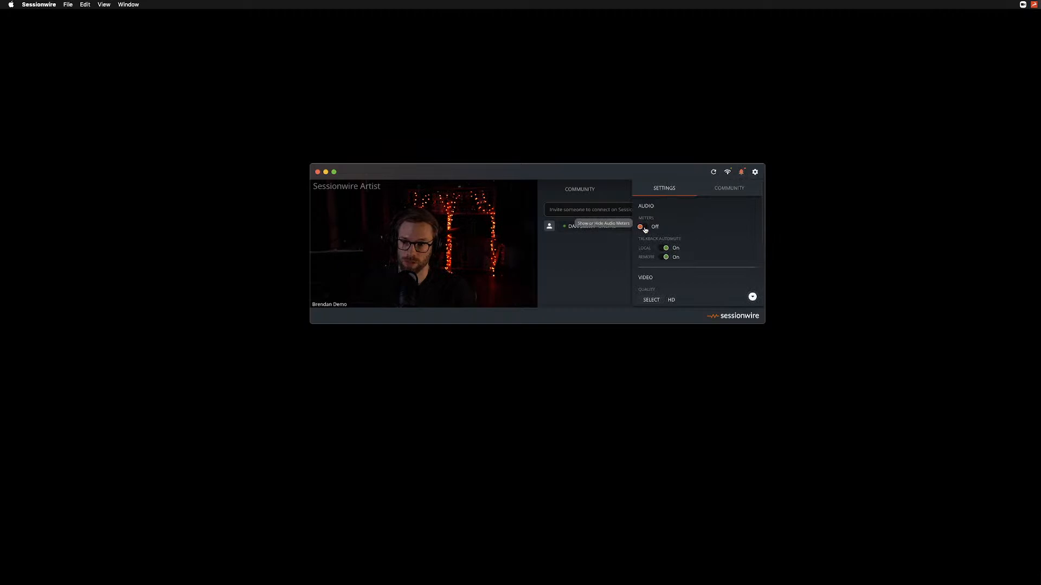
{"action": "left_click", "coordinate": [643, 227]}
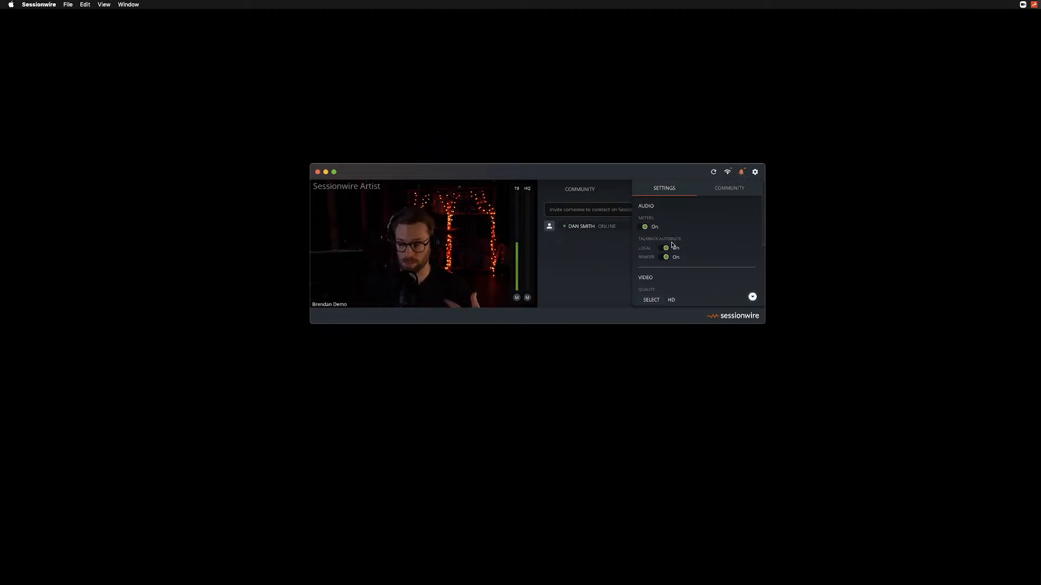
{"action": "left_click", "coordinate": [675, 171]}
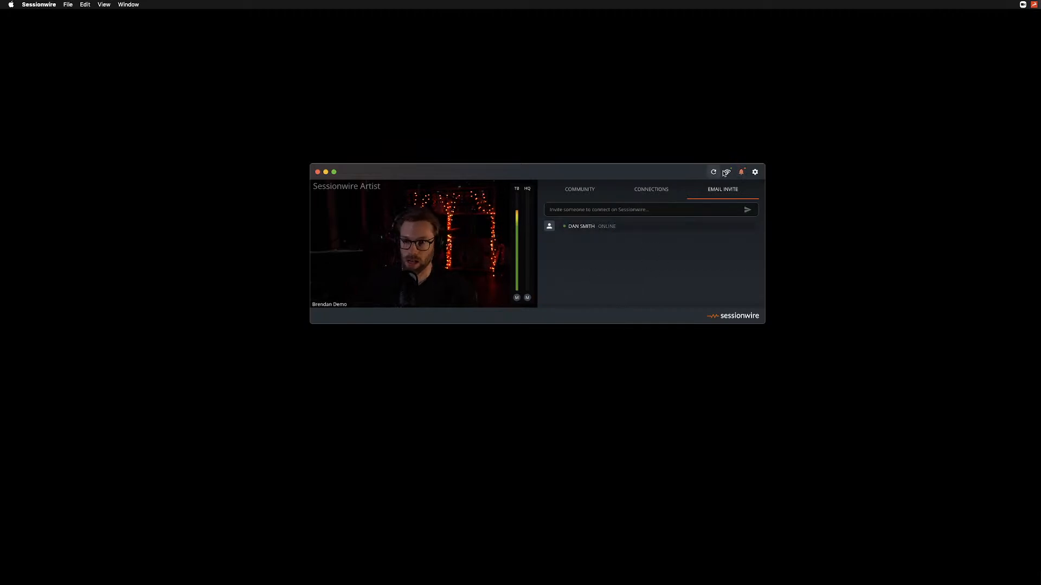
Check the network status and call statistics, and recheck the selected microphone and speaker devices.
{"action": "left_click", "coordinate": [727, 171]}
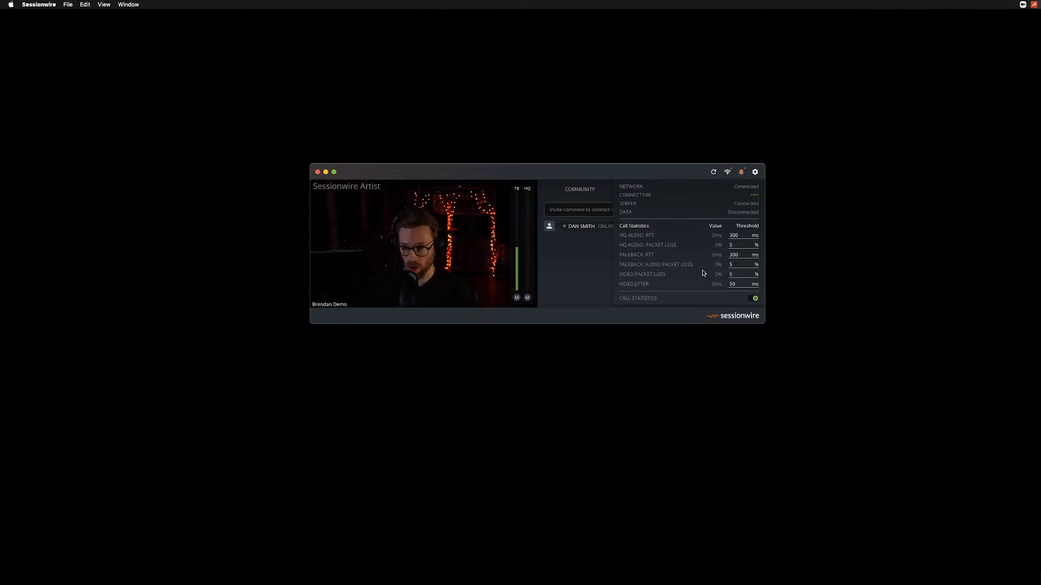
{"action": "left_click", "coordinate": [679, 172]}
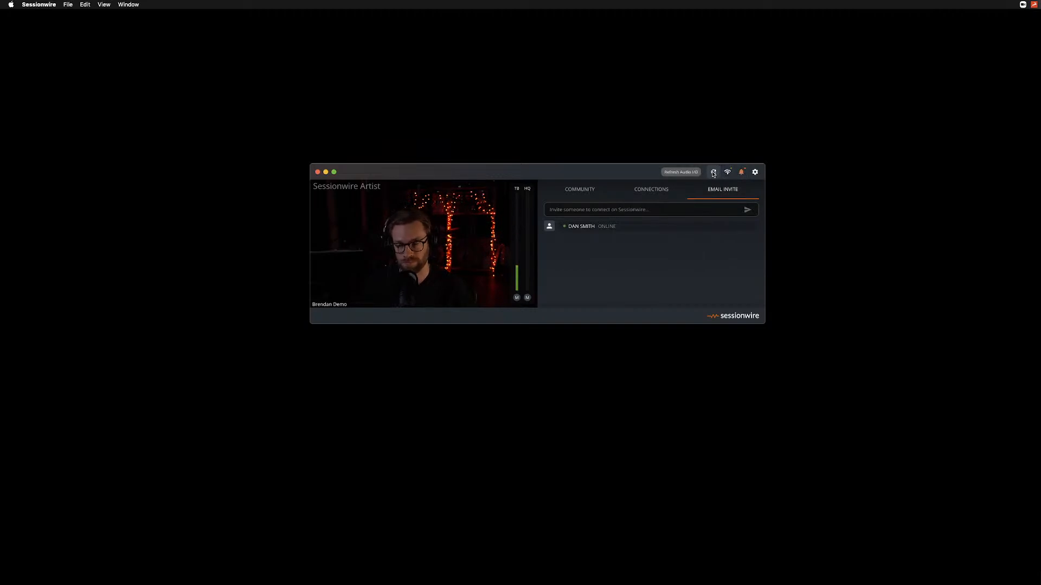
{"action": "mouse_move", "coordinate": [406, 281]}
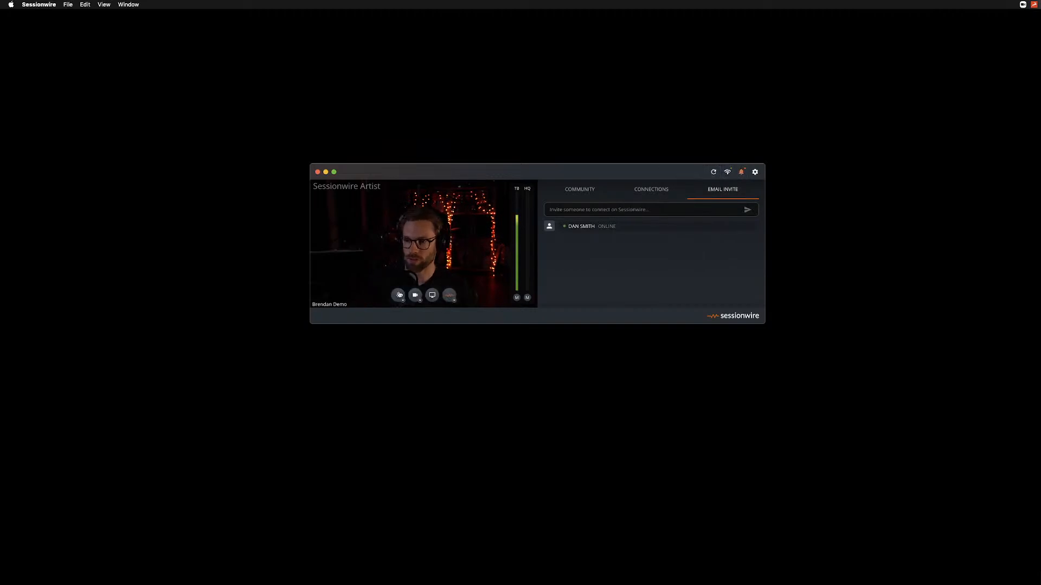
{"action": "left_click", "coordinate": [403, 302]}
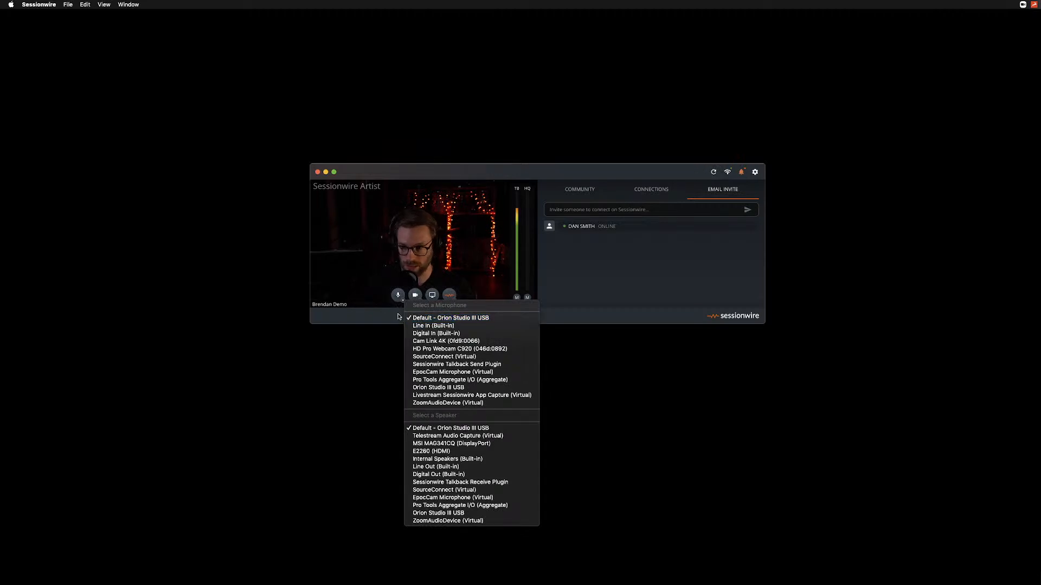
{"action": "left_click", "coordinate": [396, 316]}
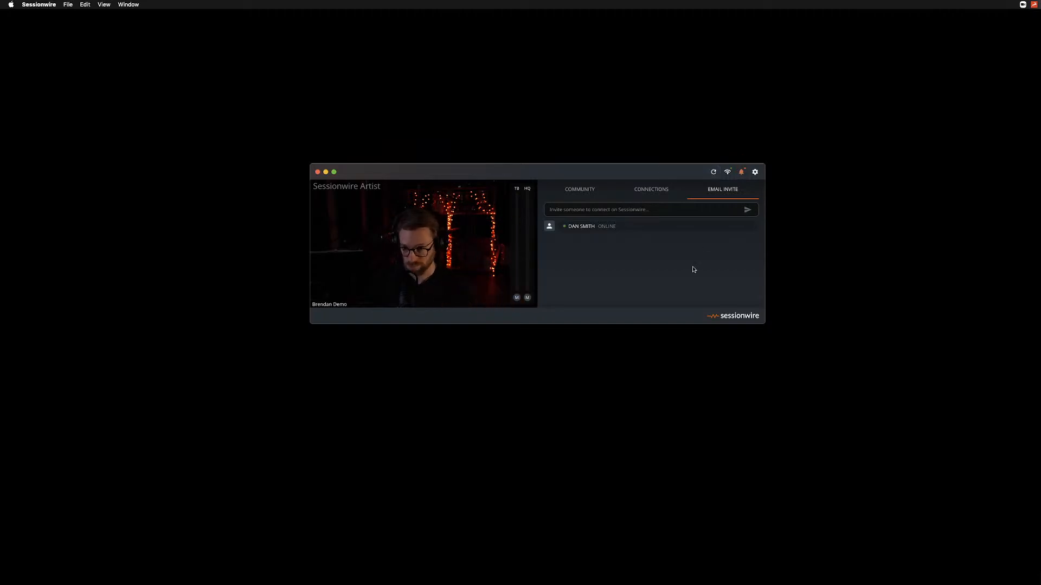
Open the online contact's profile and start a call to them.
{"action": "left_click", "coordinate": [585, 227]}
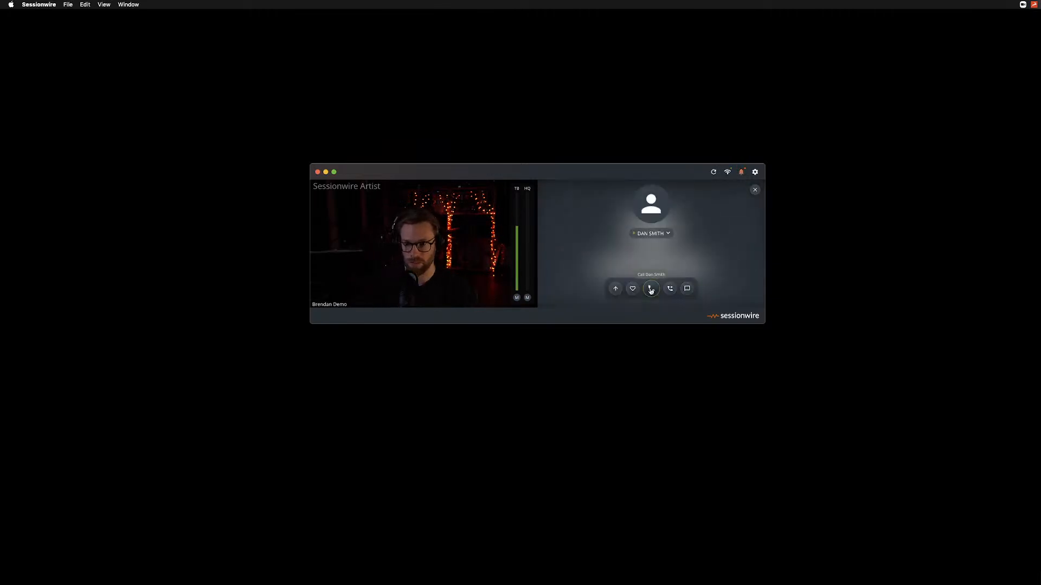
{"action": "left_click", "coordinate": [650, 289]}
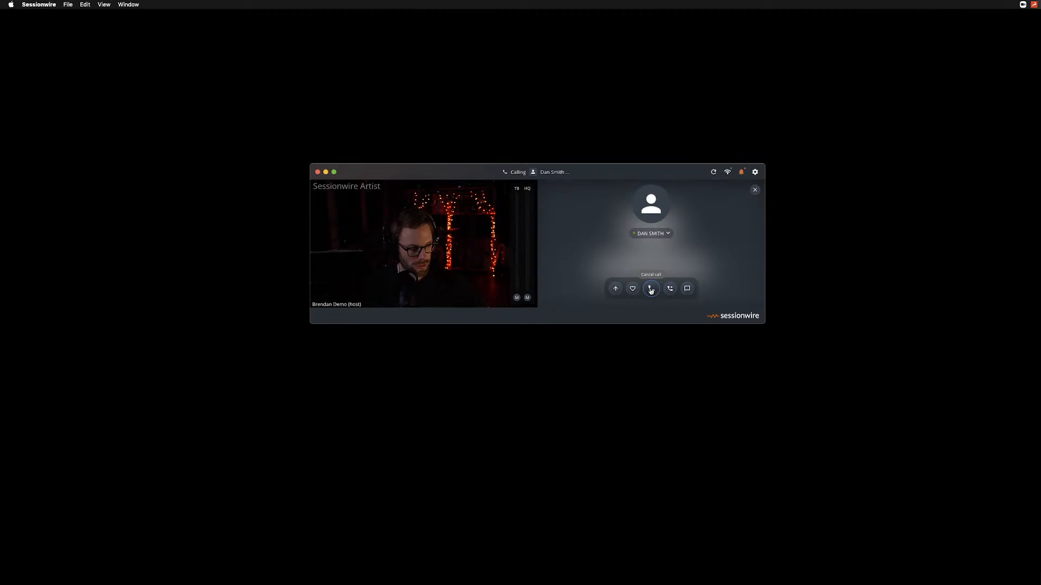
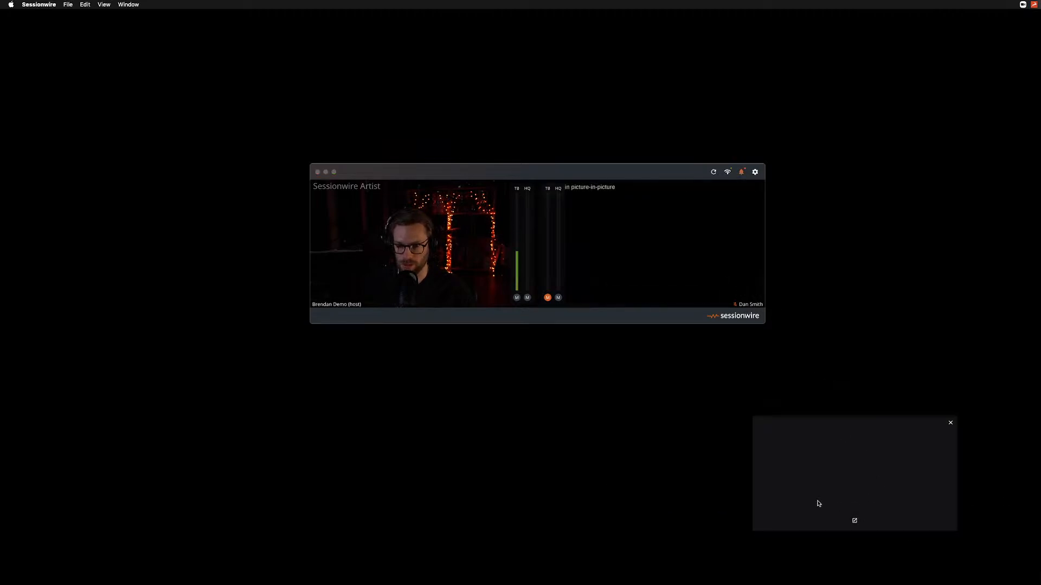
Return the other participant's video from picture-in-picture to the Sessionwire call window.
{"action": "left_click", "coordinate": [855, 522]}
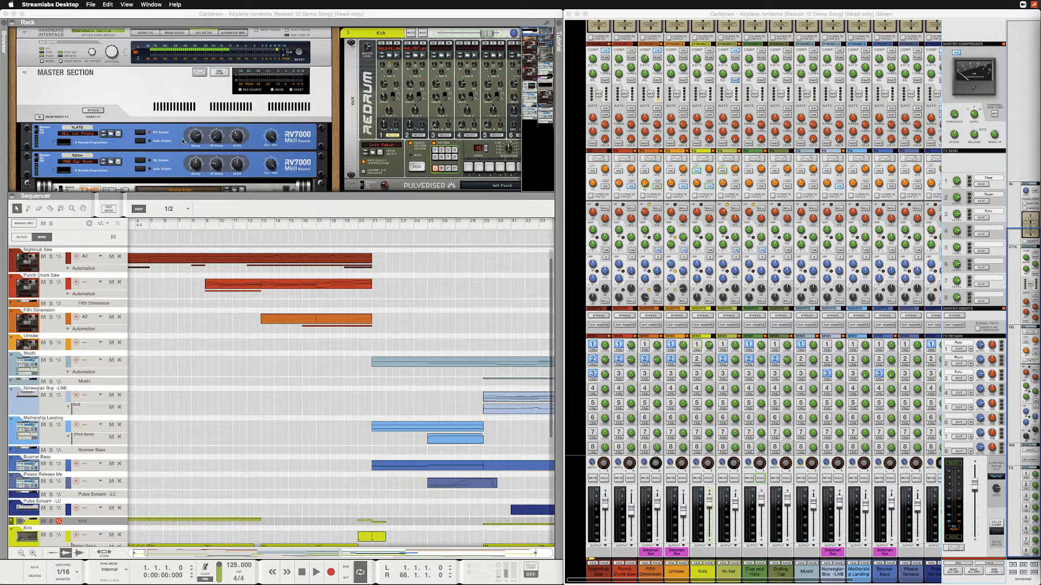
Switch to the Reason song and enlarge the rack area above the sequencer so more devices fit.
{"action": "scroll", "coordinate": [182, 141], "scroll_direction": "down", "scroll_amount": 10}
{"action": "scroll", "coordinate": [182, 134], "scroll_direction": "up", "scroll_amount": 10}
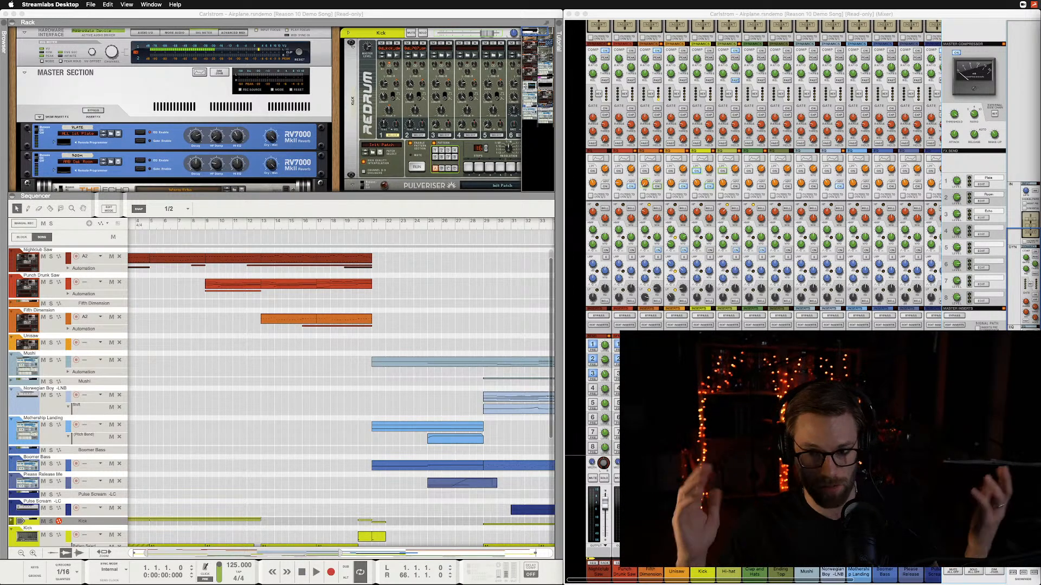
{"action": "mouse_move", "coordinate": [1040, 14]}
{"action": "left_mouse_down"}
{"action": "mouse_move", "coordinate": [965, 14]}
{"action": "mouse_move", "coordinate": [1040, 14]}
{"action": "left_mouse_up"}
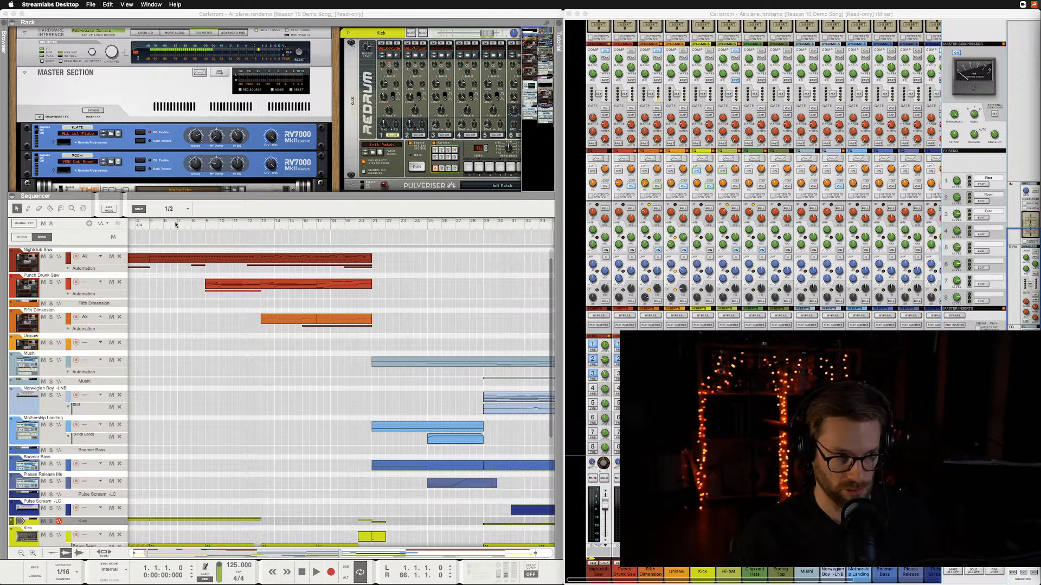
{"action": "left_click", "coordinate": [315, 196]}
{"action": "left_click_drag", "start_coordinate": [315, 195], "coordinate": [327, 305]}
{"action": "scroll", "coordinate": [339, 375], "scroll_direction": "down", "scroll_amount": 10}
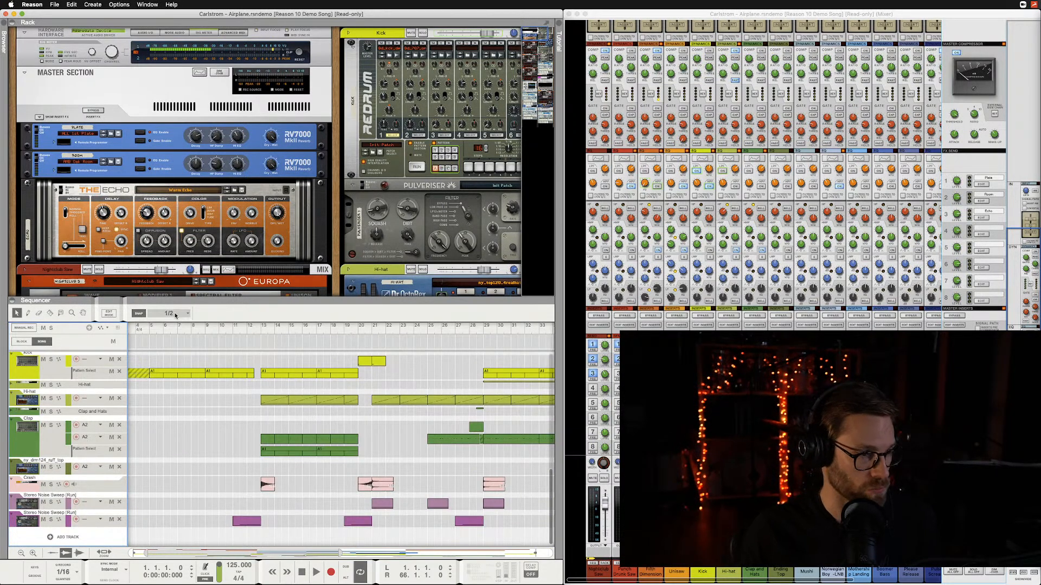
{"action": "left_click_drag", "start_coordinate": [179, 299], "coordinate": [188, 374]}
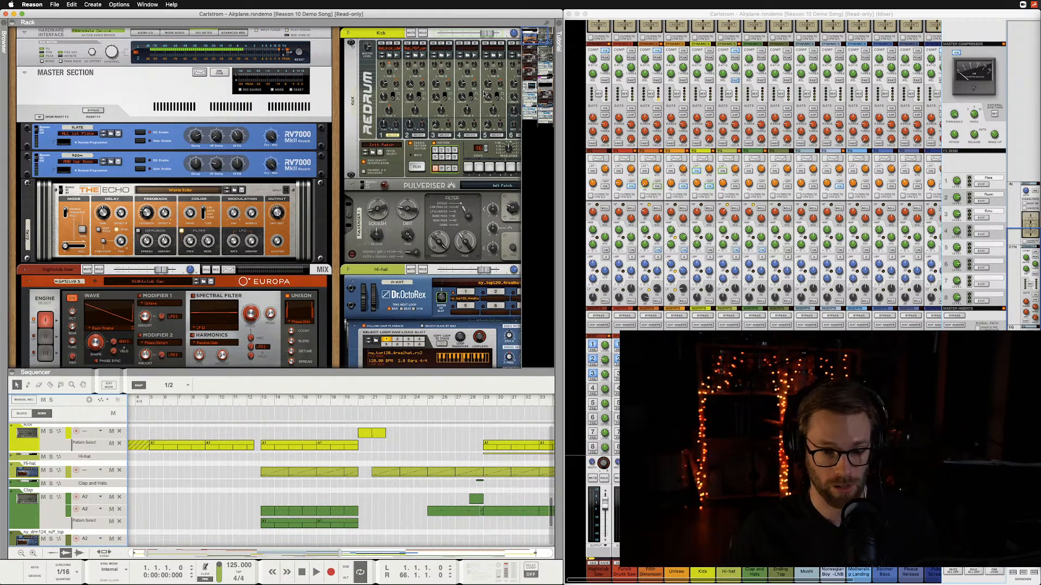
Lower the Desk TB preamp gain in the Orion Studio control panel and minimize the panel.
{"action": "mouse_move", "coordinate": [612, 584]}
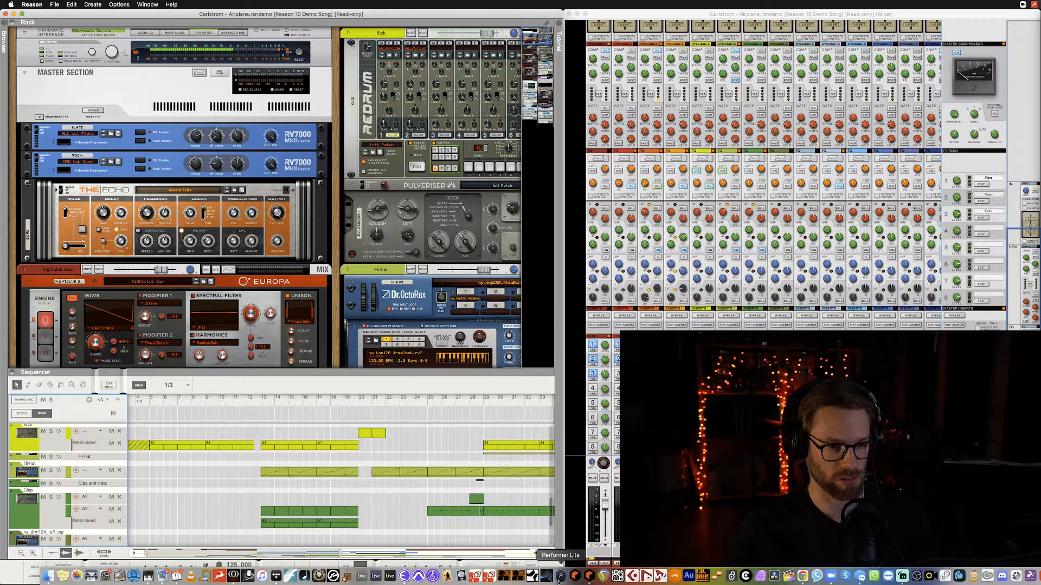
{"action": "left_click", "coordinate": [234, 576]}
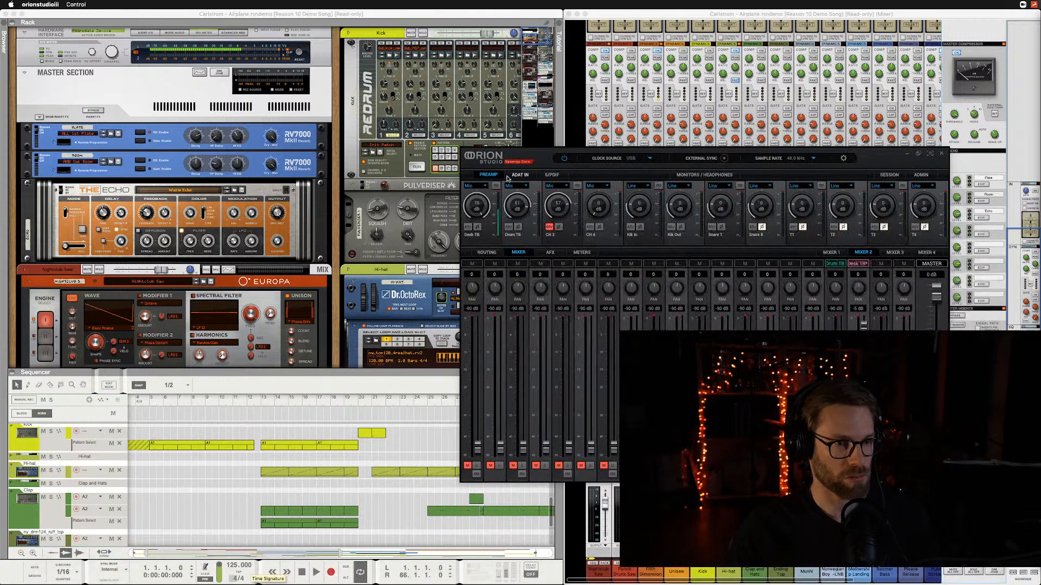
{"action": "left_click_drag", "start_coordinate": [484, 224], "coordinate": [487, 238]}
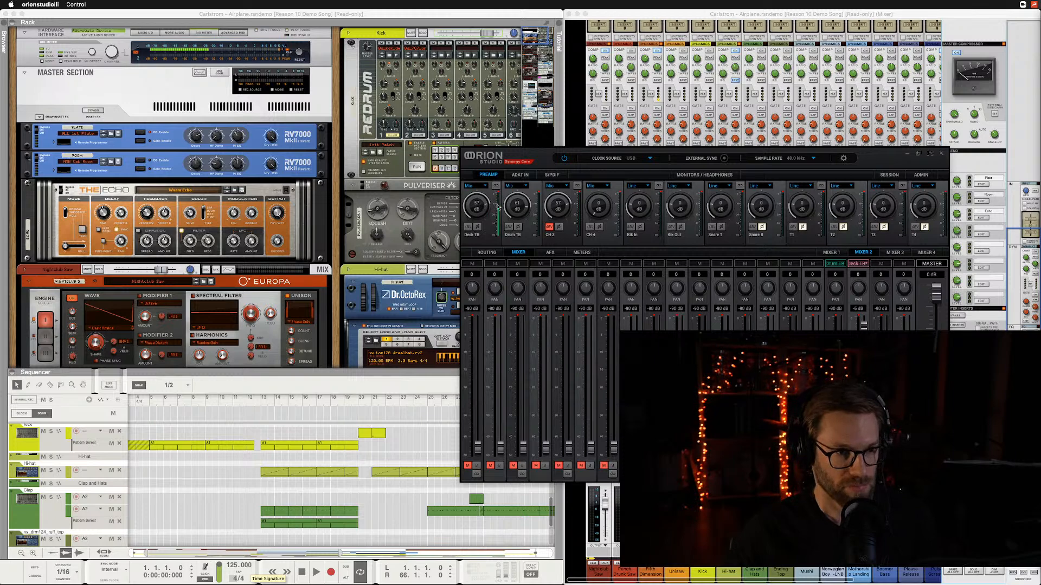
{"action": "left_click", "coordinate": [907, 153]}
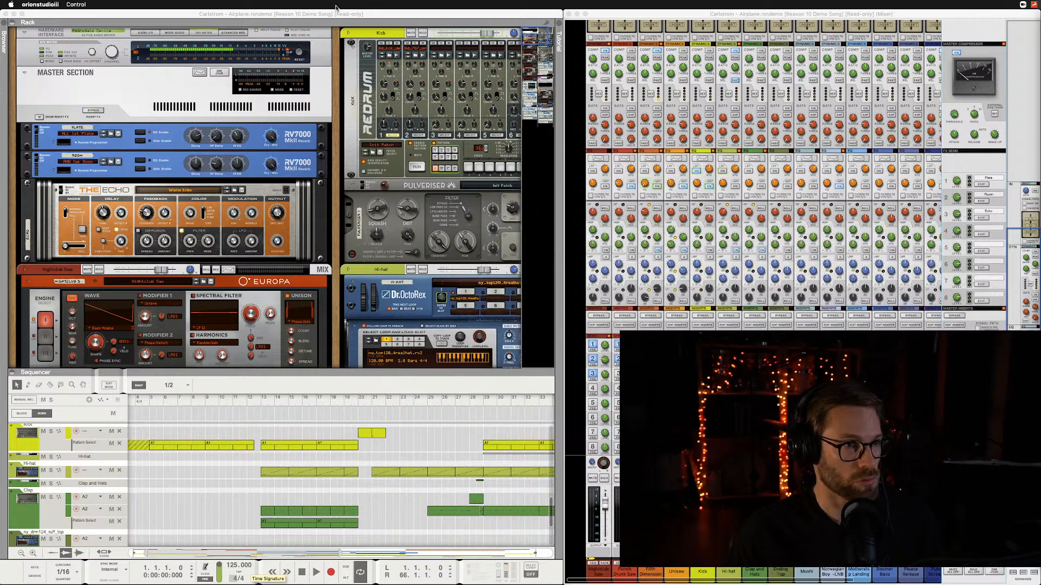
Return to Reason, flip the rack to inspect the rear cabling of its devices, and flip it back to the front.
{"action": "left_click", "coordinate": [156, 65]}
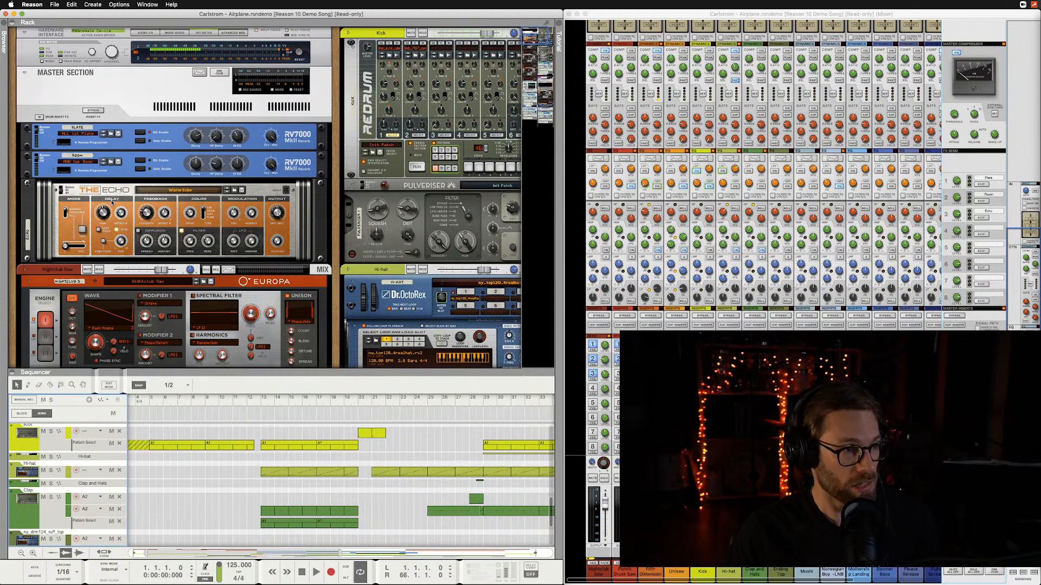
{"action": "scroll", "coordinate": [195, 137], "scroll_direction": "down", "scroll_amount": 5}
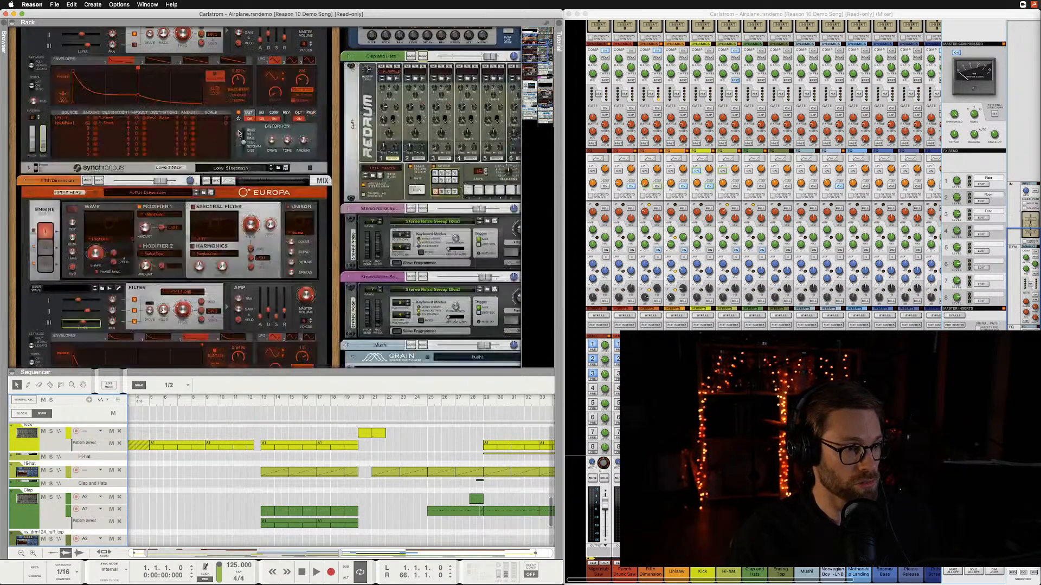
{"action": "scroll", "coordinate": [238, 132], "scroll_direction": "up", "scroll_amount": 5}
{"action": "key", "text": "Tab"}
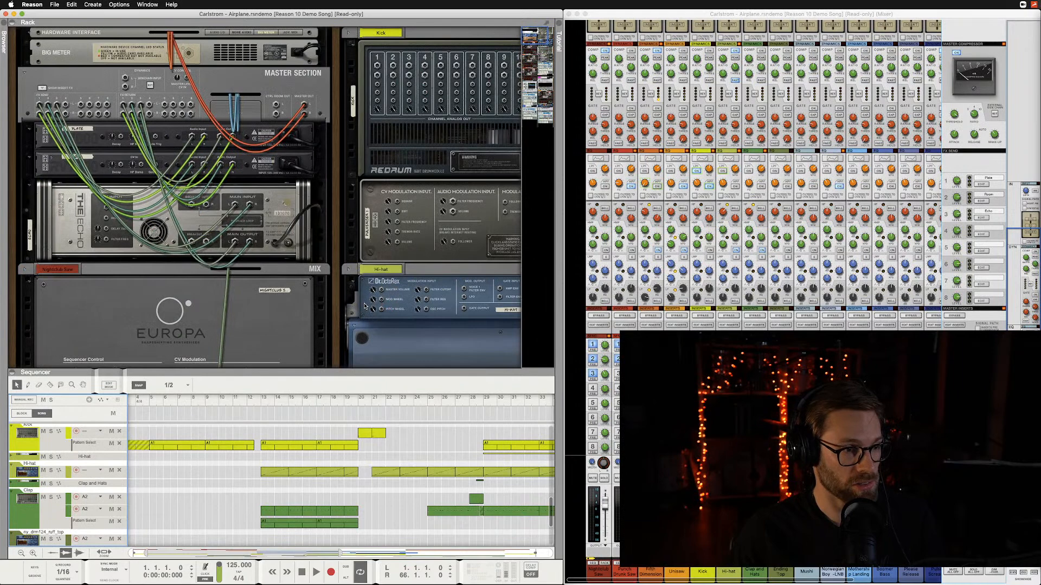
{"action": "scroll", "coordinate": [365, 305], "scroll_direction": "down", "scroll_amount": 5}
{"action": "scroll", "coordinate": [365, 305], "scroll_direction": "down", "scroll_amount": 8}
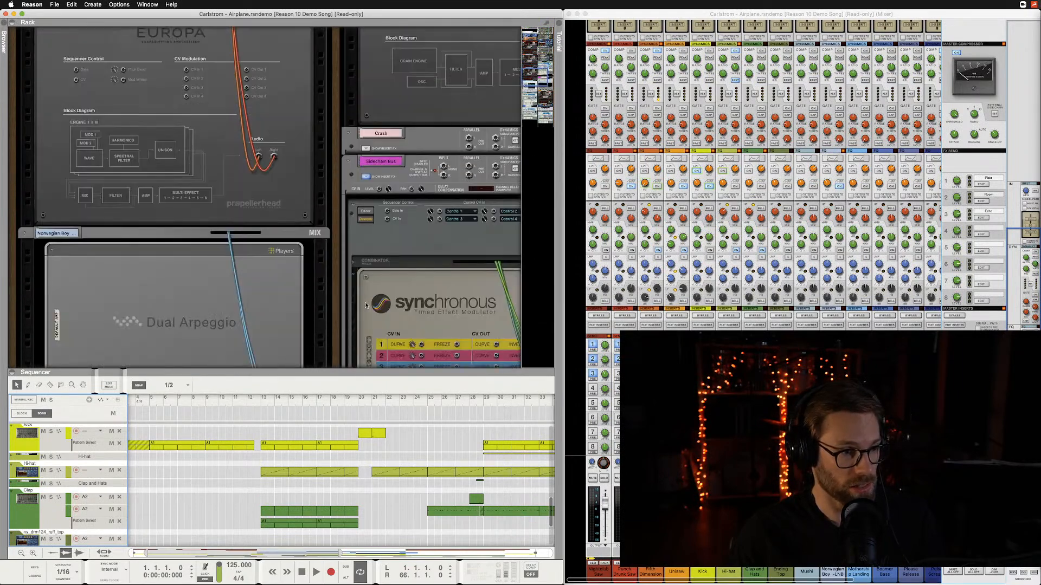
{"action": "scroll", "coordinate": [365, 305], "scroll_direction": "down", "scroll_amount": 10}
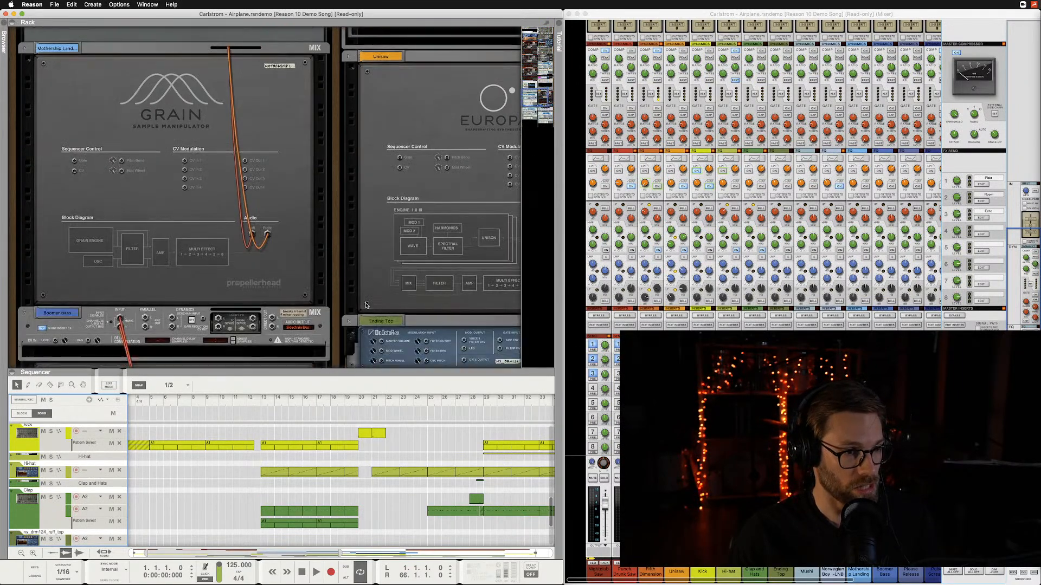
{"action": "scroll", "coordinate": [365, 305], "scroll_direction": "up", "scroll_amount": 20}
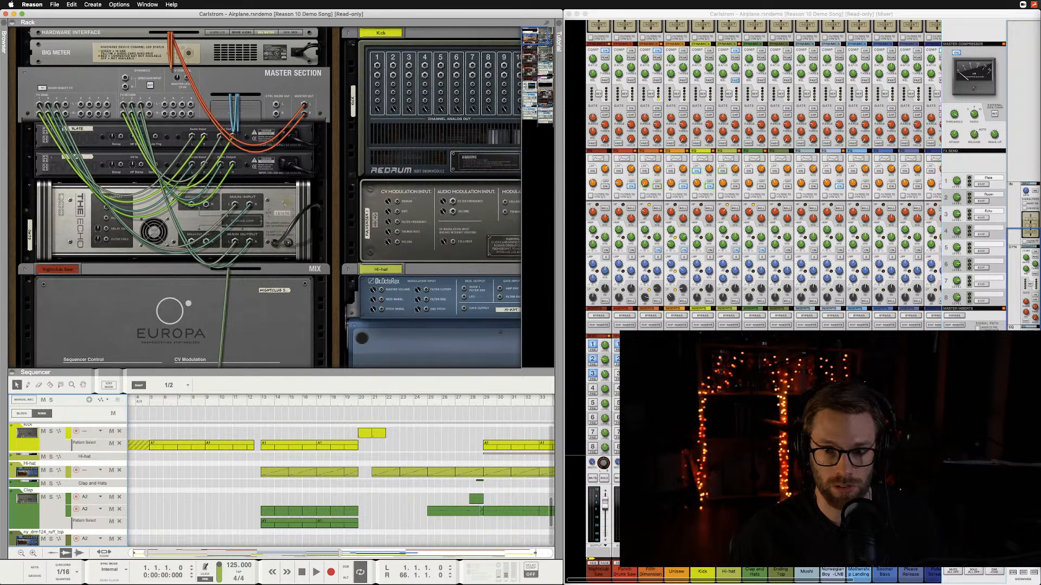
{"action": "key", "text": "super+Tab"}
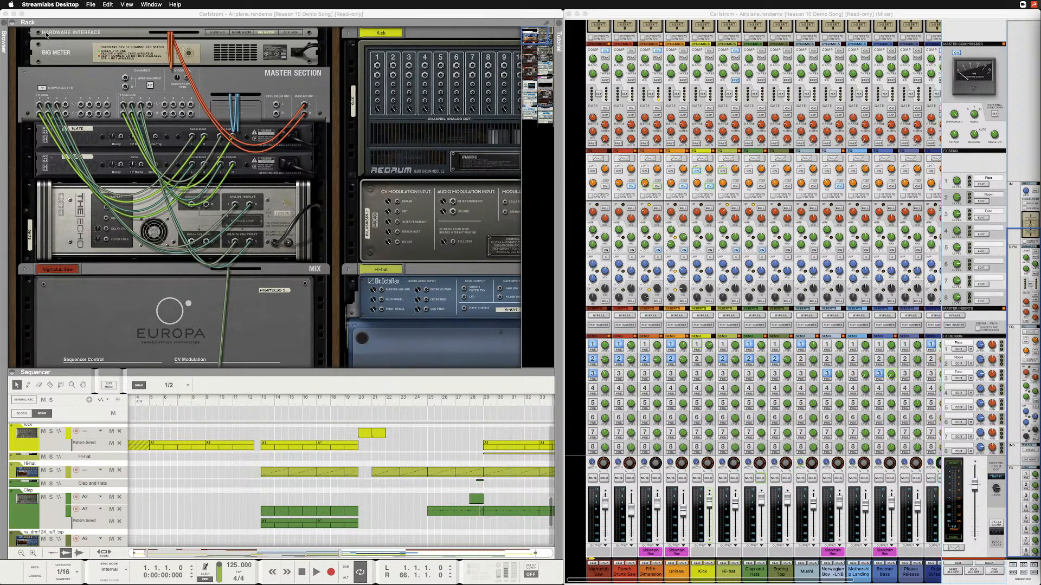
{"action": "left_click", "coordinate": [86, 34]}
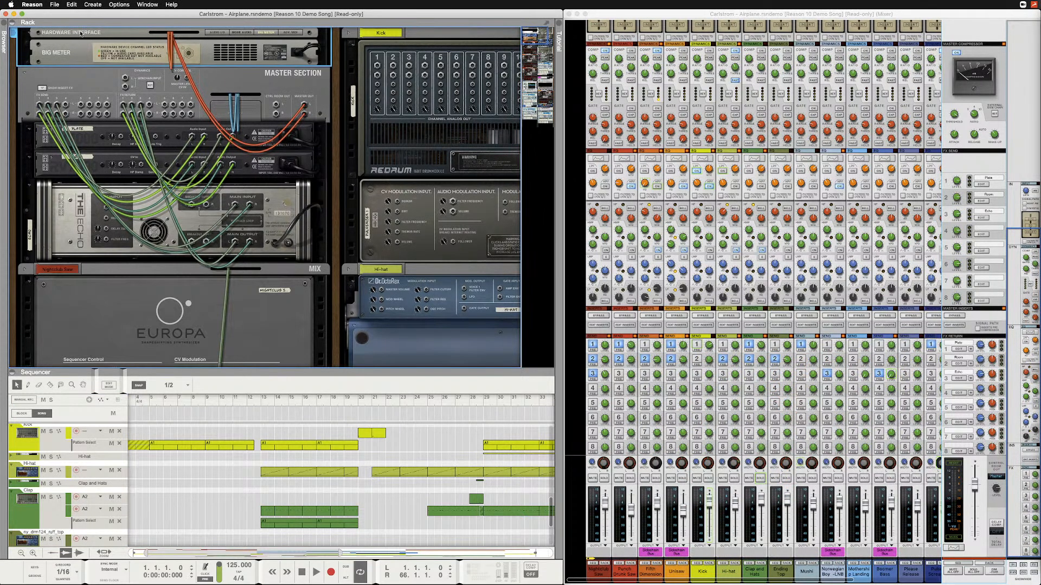
{"action": "key", "text": "Tab"}
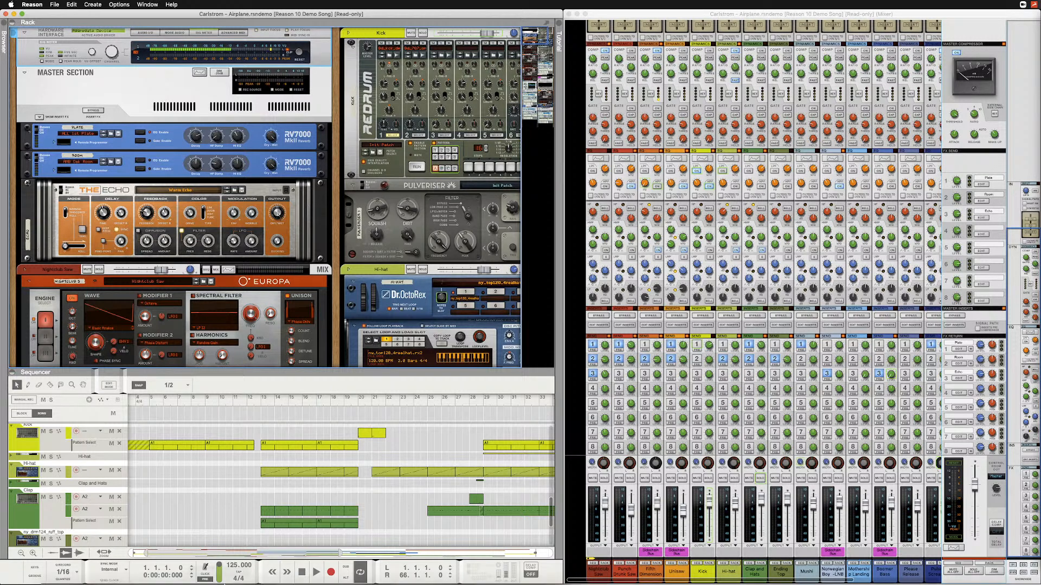
Open Audio MIDI Setup and reposition its Audio Devices window over the Reason song.
{"action": "left_click", "coordinate": [148, 577]}
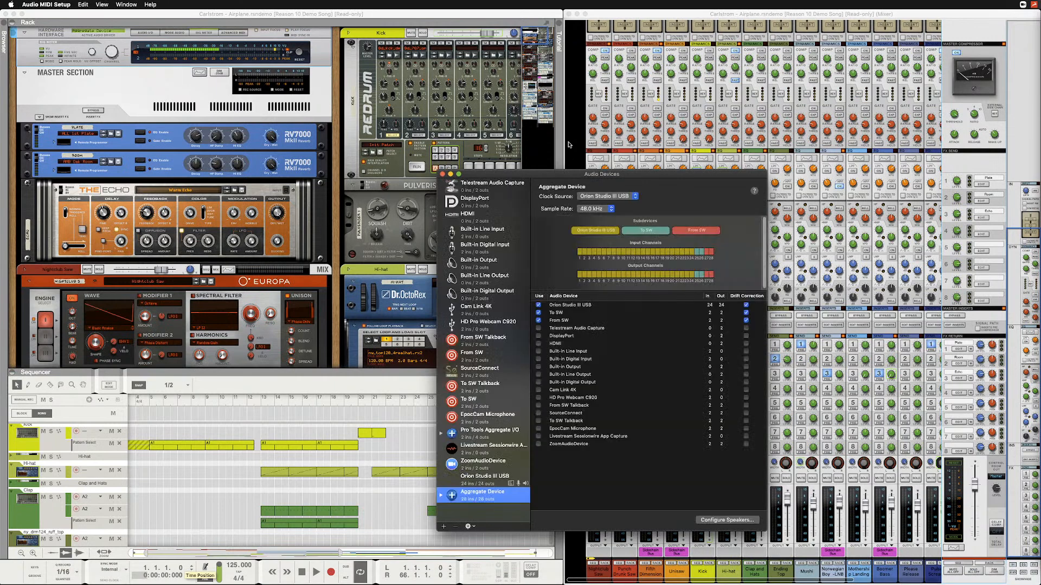
{"action": "left_click_drag", "start_coordinate": [565, 170], "coordinate": [519, 126]}
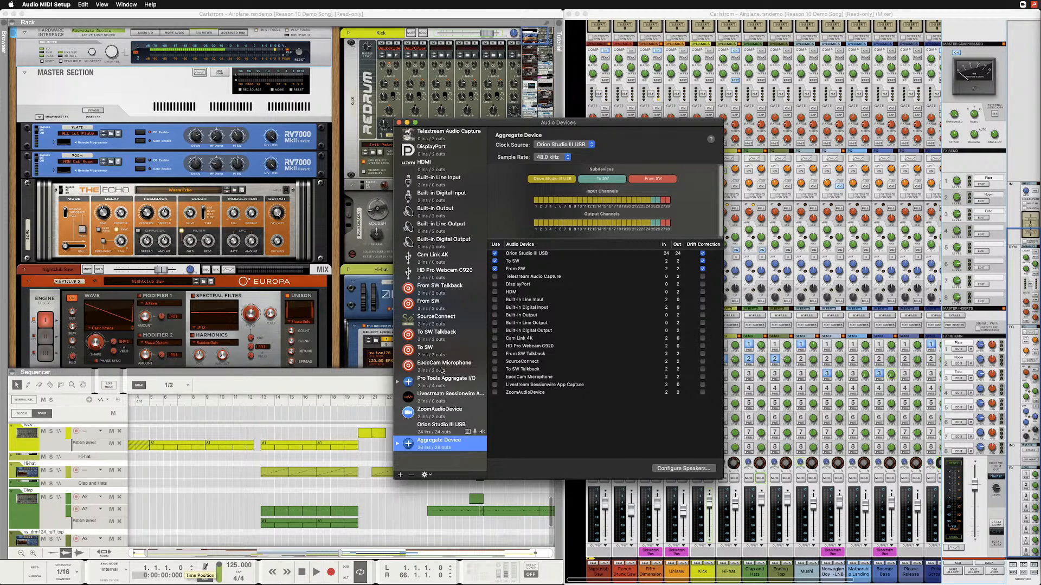
Search Spotlight for "audio midi setup" and dismiss the search.
{"action": "key", "text": "super+space"}
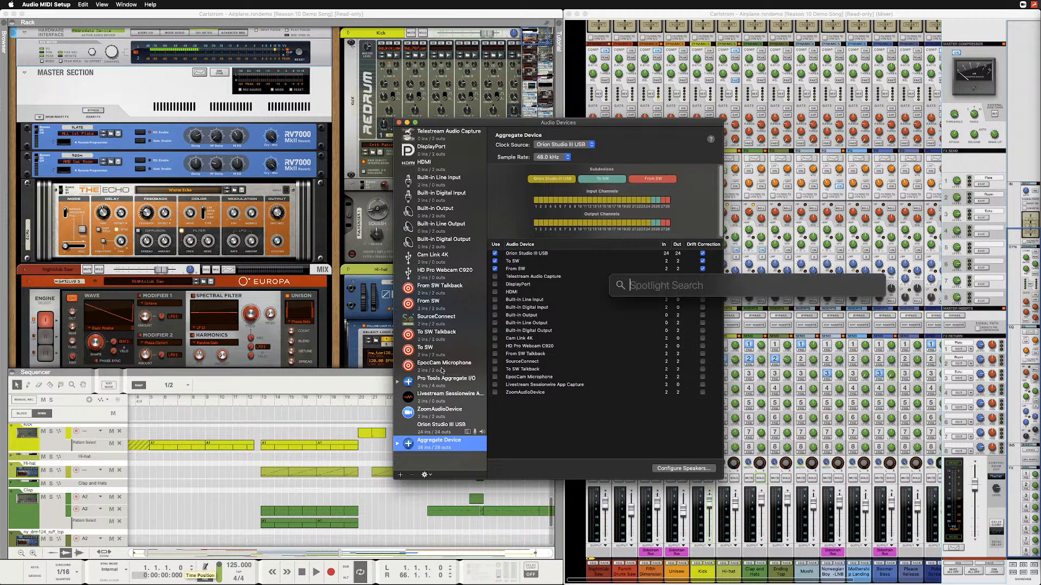
{"action": "type", "text": "audio midi set"}
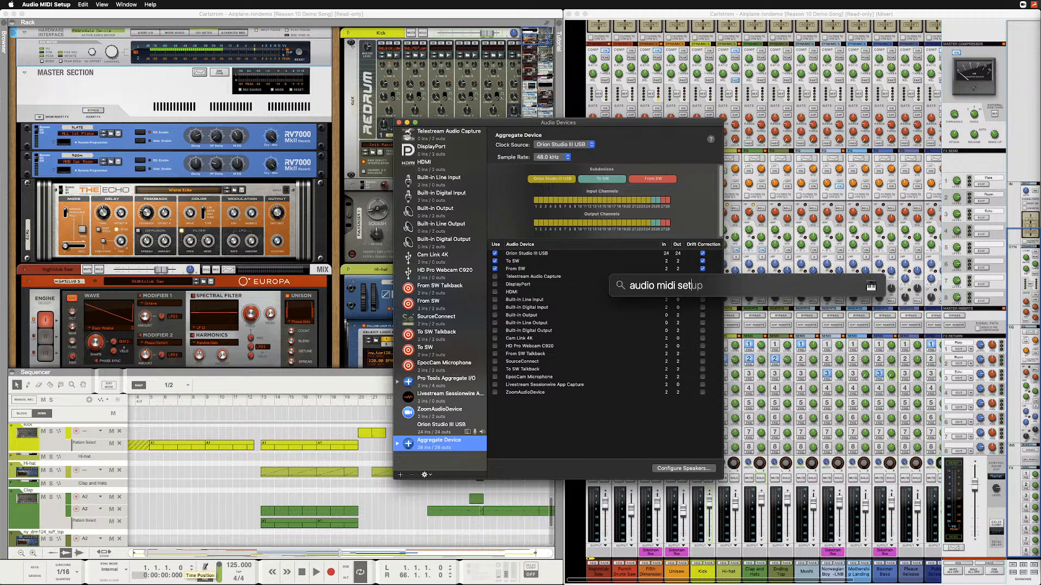
{"action": "type", "text": "up"}
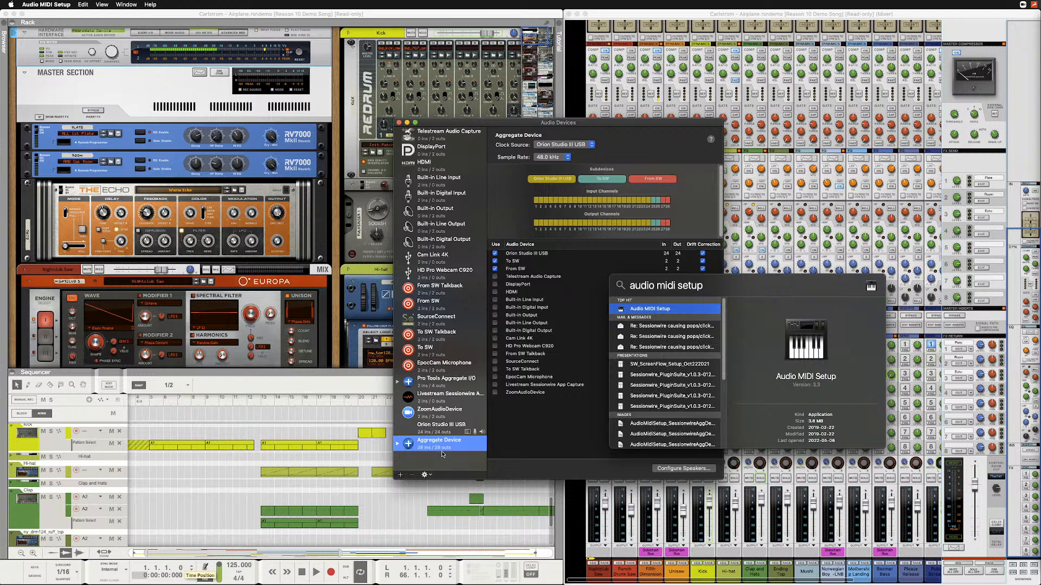
{"action": "left_click", "coordinate": [526, 453]}
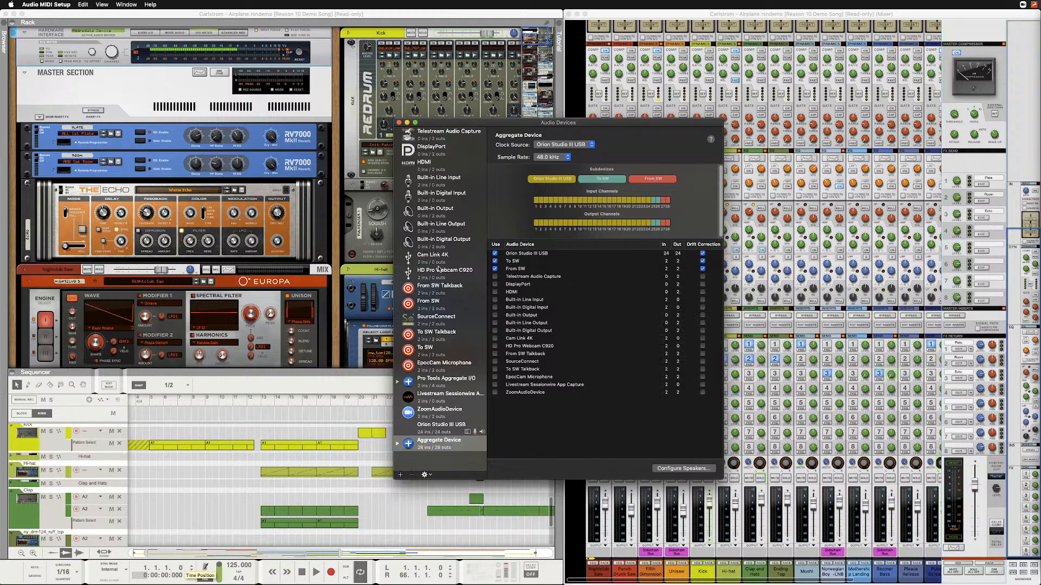
Create an empty aggregate device, delete it, and reselect the existing Aggregate Device.
{"action": "left_click", "coordinate": [400, 477]}
{"action": "left_click", "coordinate": [409, 484]}
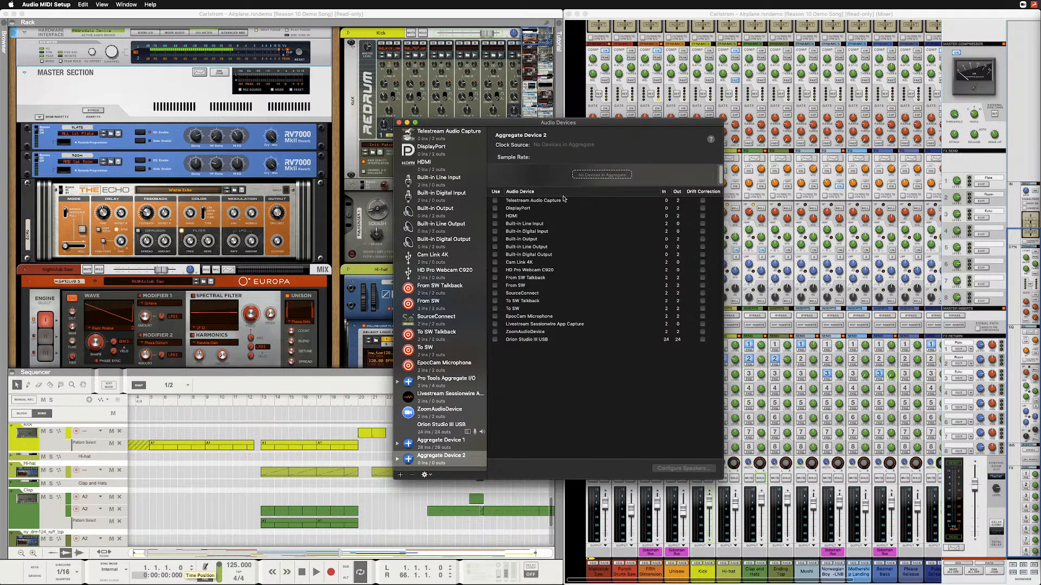
{"action": "right_click", "coordinate": [440, 457]}
{"action": "left_click", "coordinate": [412, 474]}
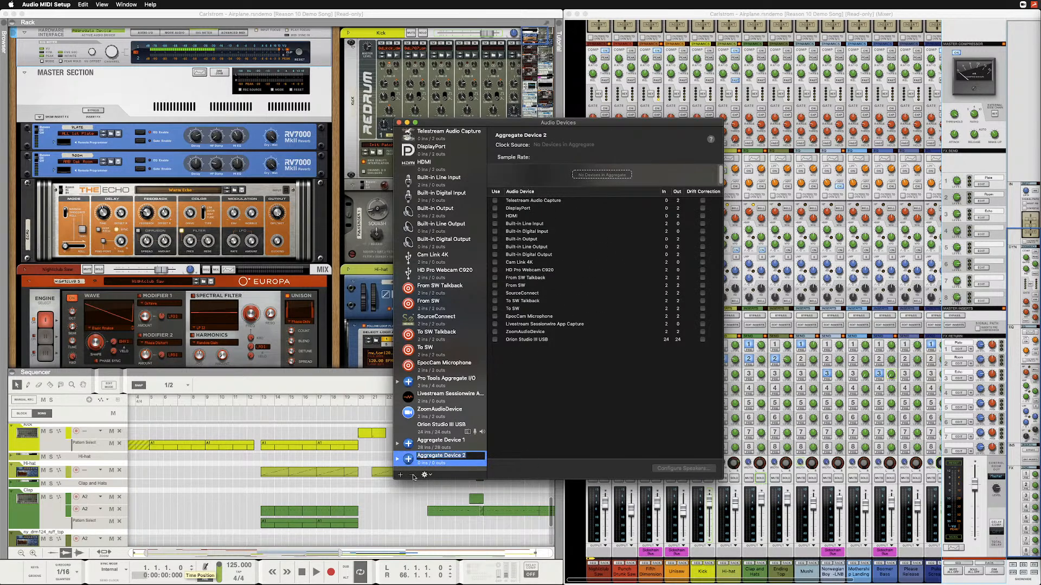
{"action": "left_click", "coordinate": [412, 475]}
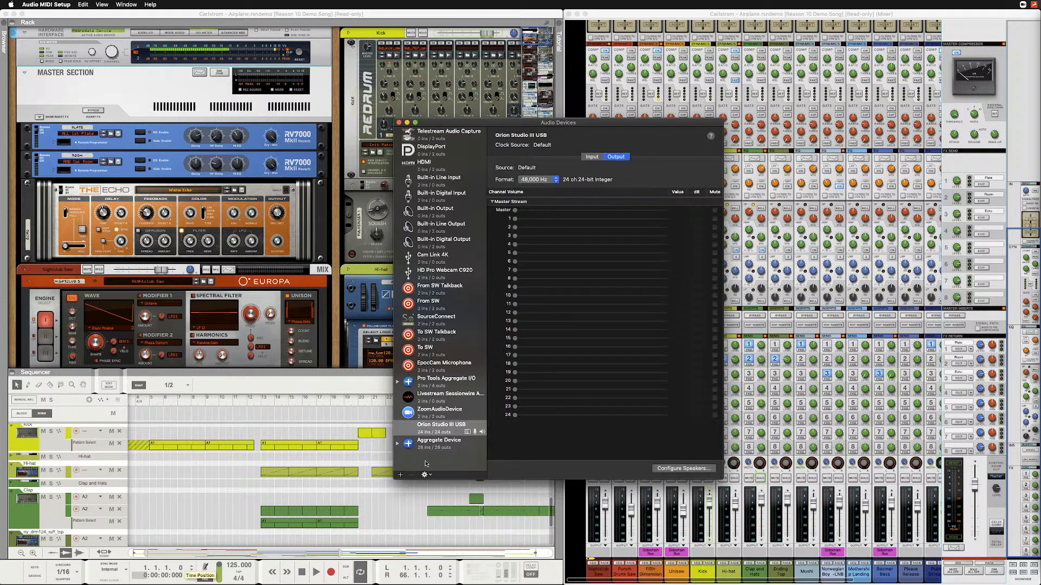
{"action": "left_click", "coordinate": [434, 448]}
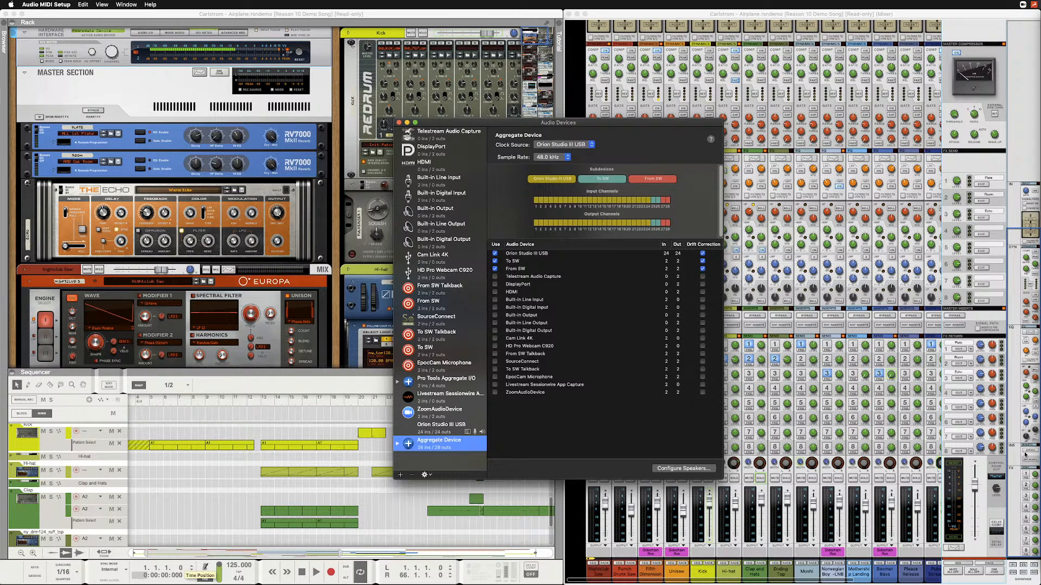
Bring the Sessionwire call window forward, and turn down the Desk TB preamp gain in Orion Studio.
{"action": "mouse_move", "coordinate": [190, 581]}
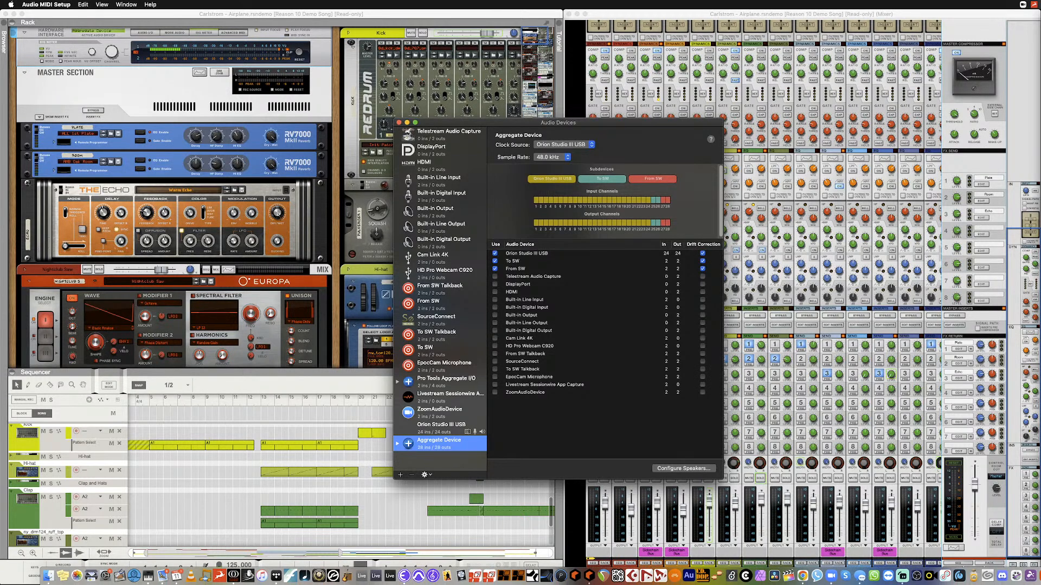
{"action": "left_click", "coordinate": [219, 580]}
{"action": "mouse_move", "coordinate": [627, 240]}
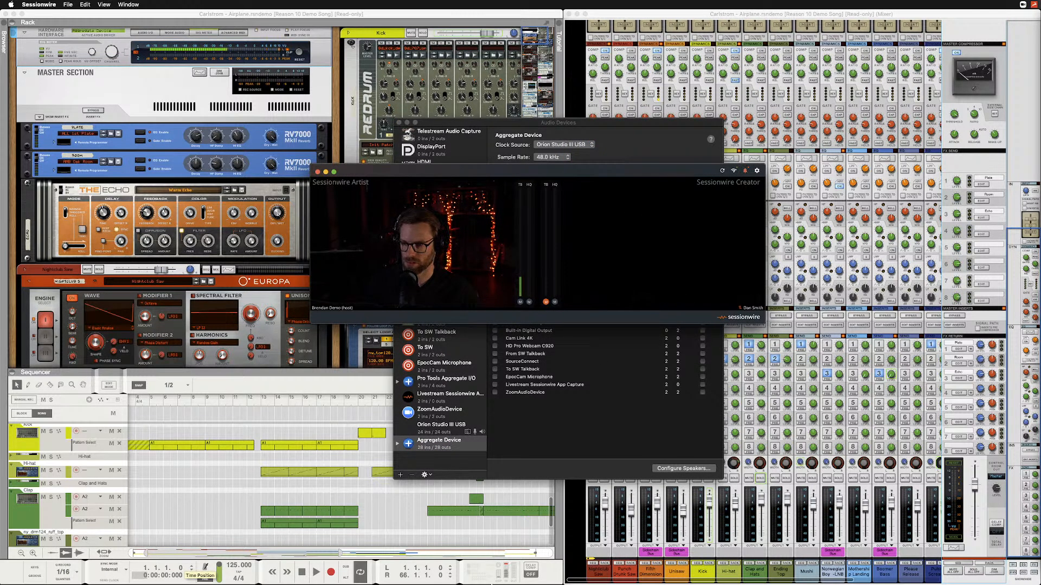
{"action": "mouse_move", "coordinate": [367, 584]}
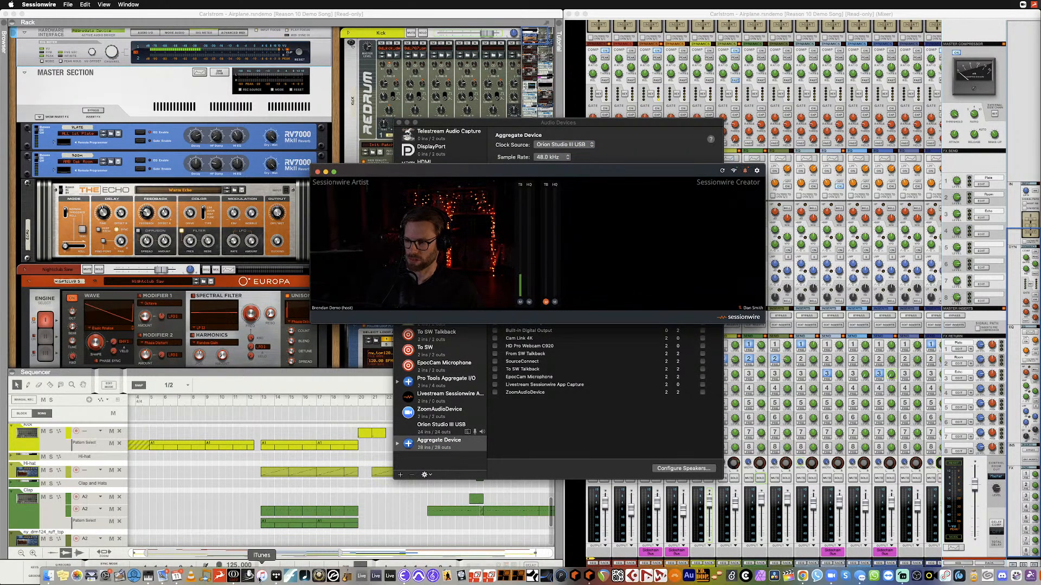
{"action": "left_click", "coordinate": [233, 576]}
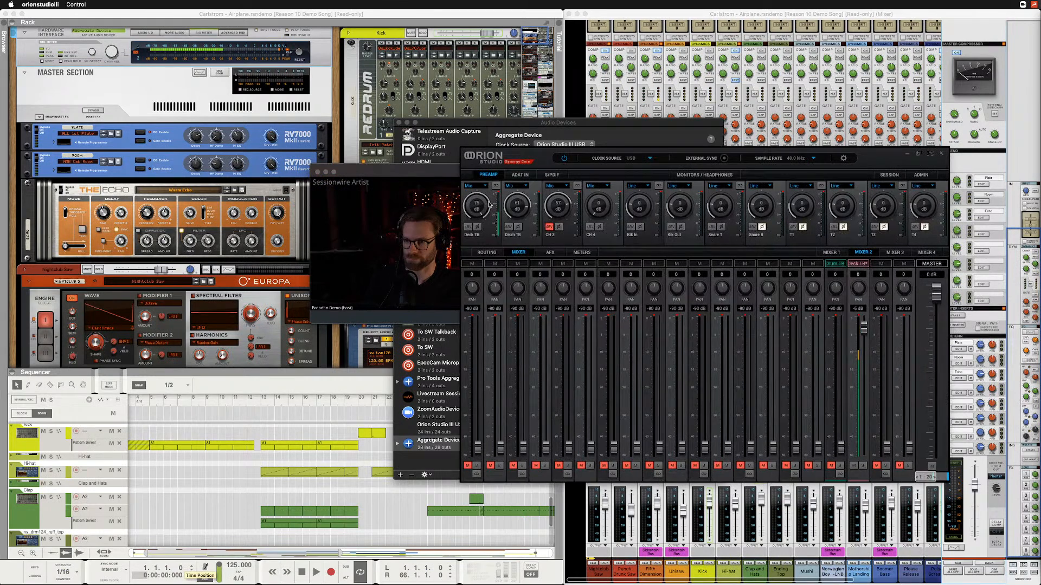
{"action": "left_click_drag", "start_coordinate": [483, 219], "coordinate": [482, 224]}
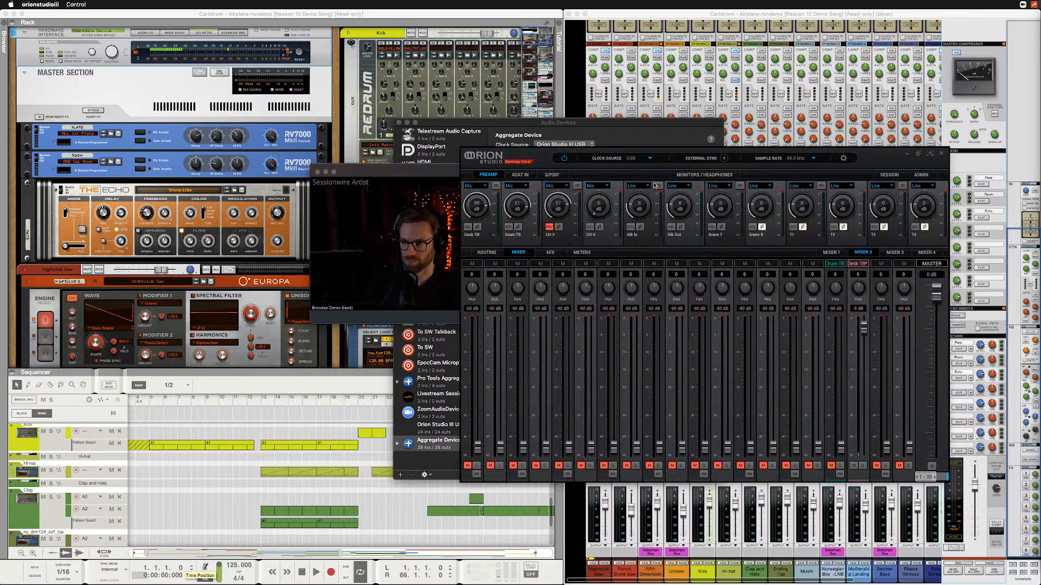
{"action": "left_click", "coordinate": [909, 156]}
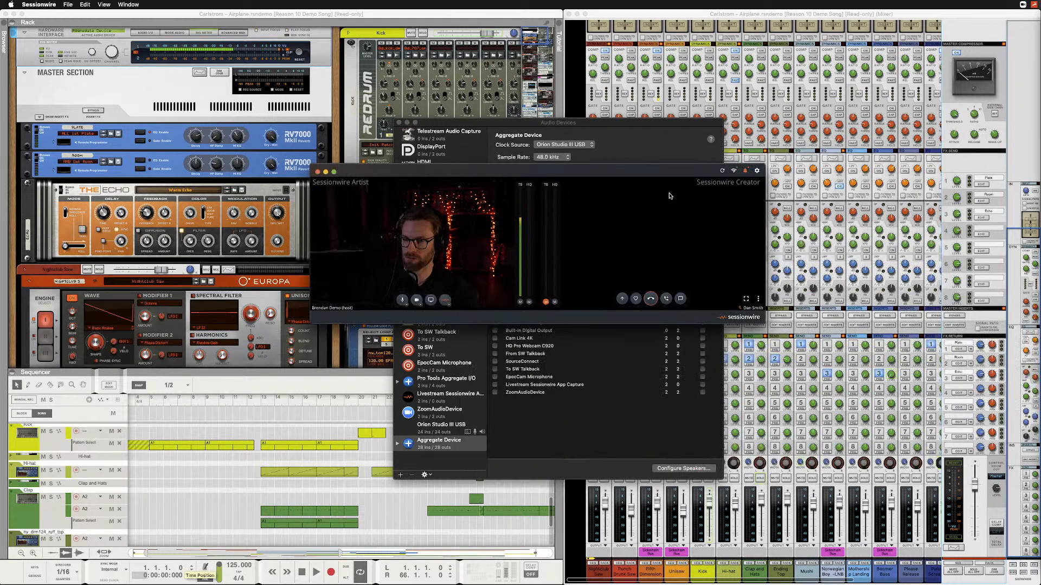
Enlarge the Sessionwire call window.
{"action": "left_click_drag", "start_coordinate": [765, 323], "coordinate": [845, 346]}
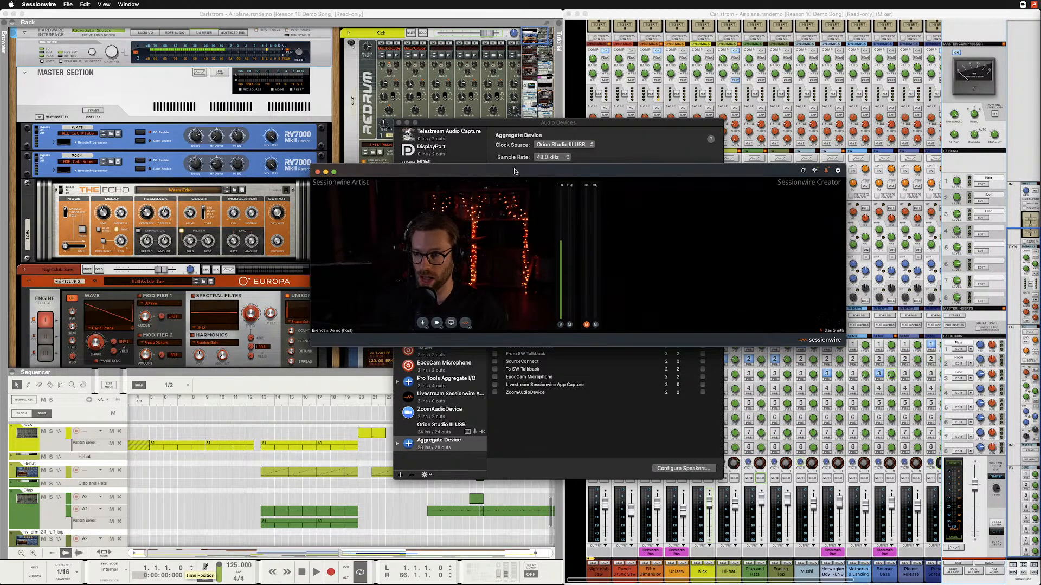
Minimize the Sessionwire call window and the Audio Devices window to expose Reason's rack.
{"action": "left_click", "coordinate": [129, 5]}
{"action": "left_click", "coordinate": [145, 35]}
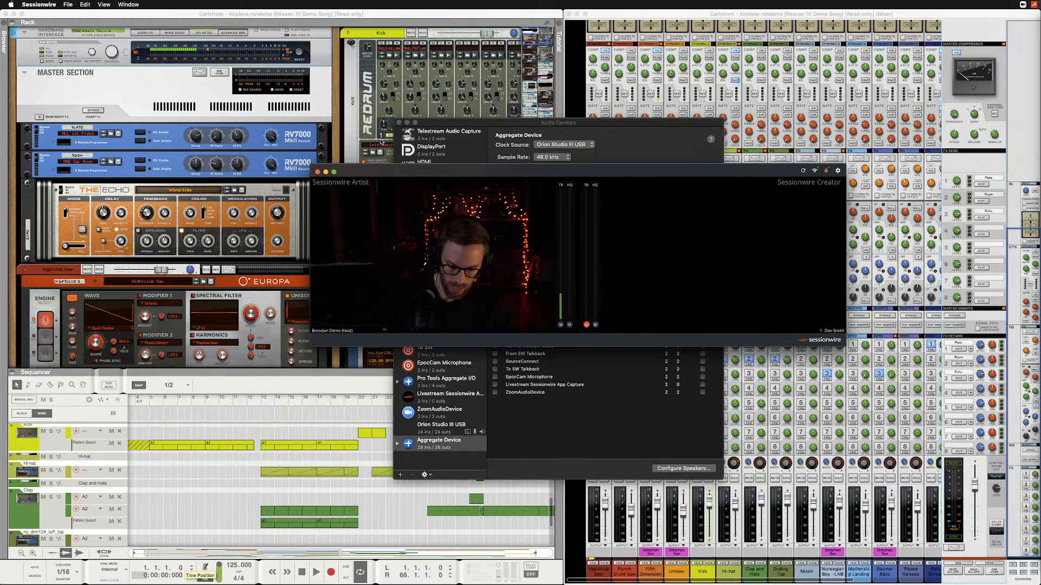
{"action": "key", "text": "super+m"}
{"action": "left_click", "coordinate": [569, 415]}
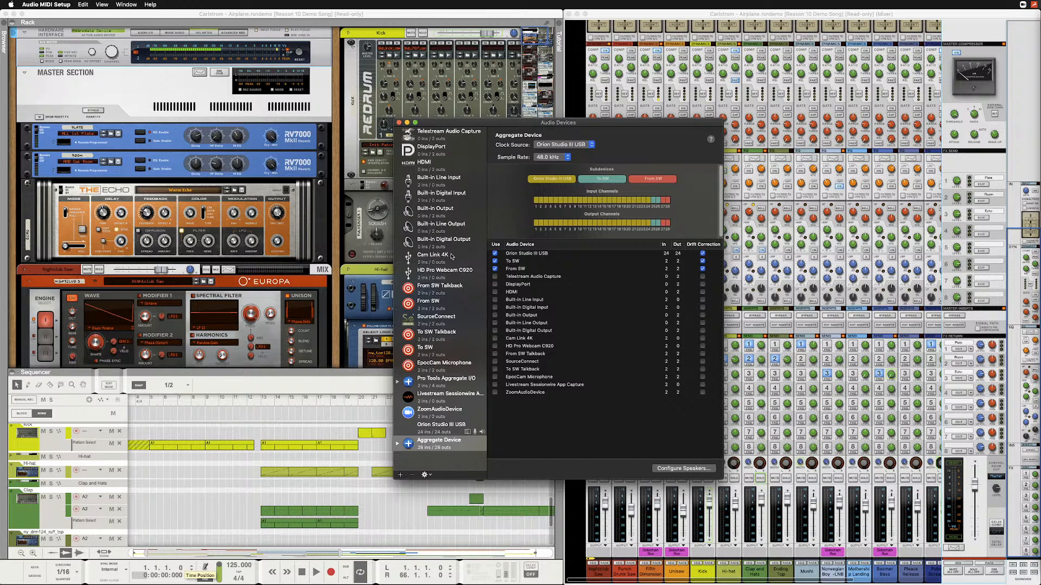
{"action": "left_click", "coordinate": [407, 124]}
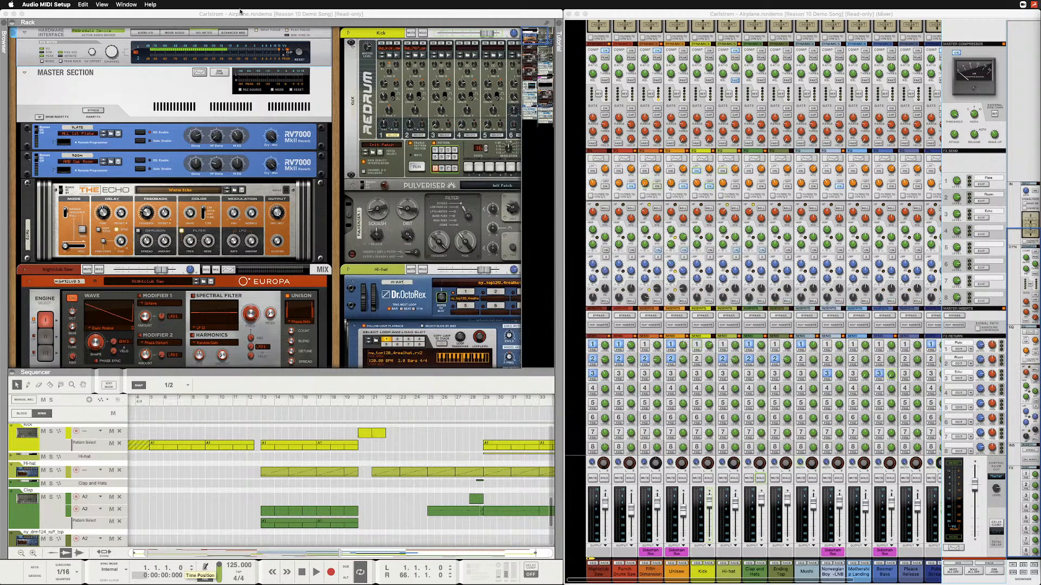
Switch to Reason and open its audio preferences.
{"action": "left_click", "coordinate": [240, 12]}
{"action": "left_click", "coordinate": [32, 4]}
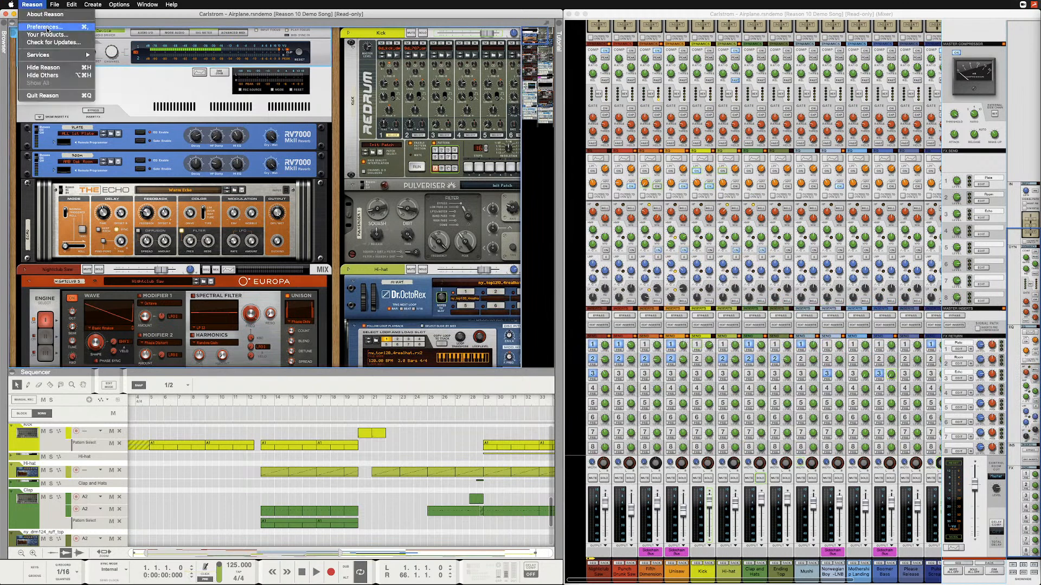
{"action": "left_click", "coordinate": [45, 26]}
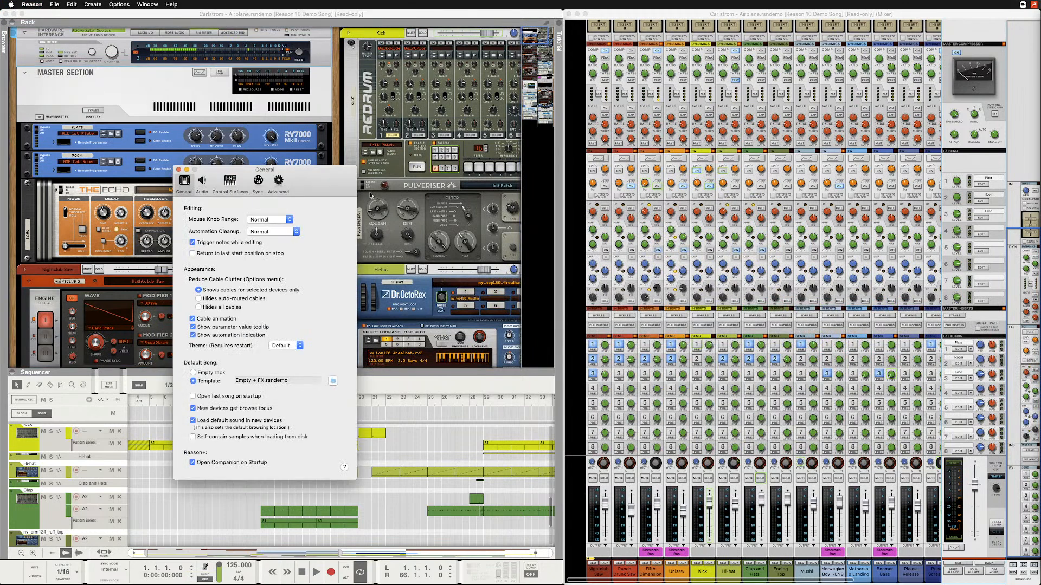
{"action": "left_click", "coordinate": [202, 183]}
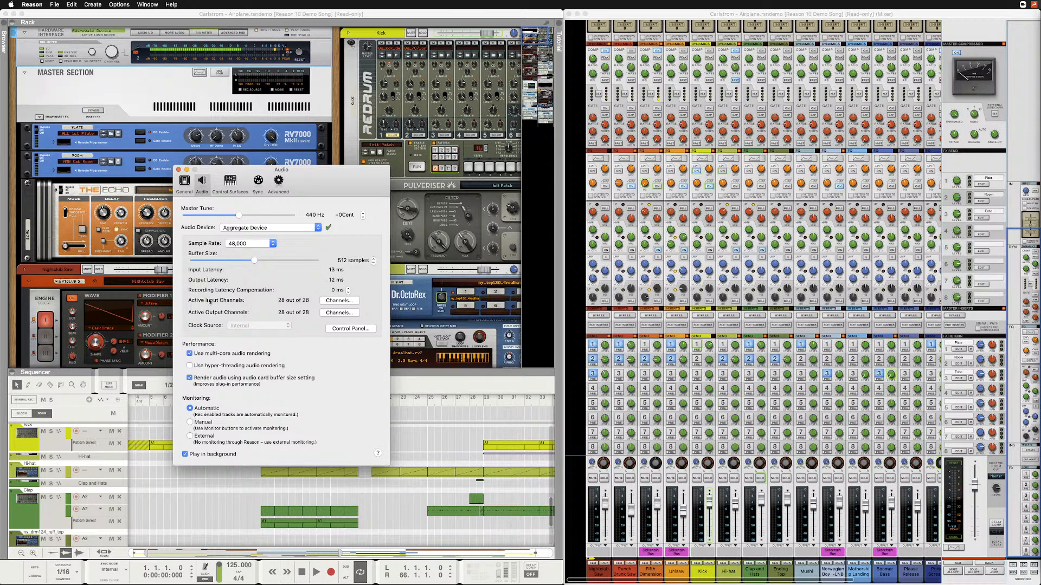
Review the Aggregate Device's active input and output channel lists, accept both, and close the preferences.
{"action": "left_click", "coordinate": [347, 301]}
{"action": "left_click_drag", "start_coordinate": [343, 261], "coordinate": [343, 271]}
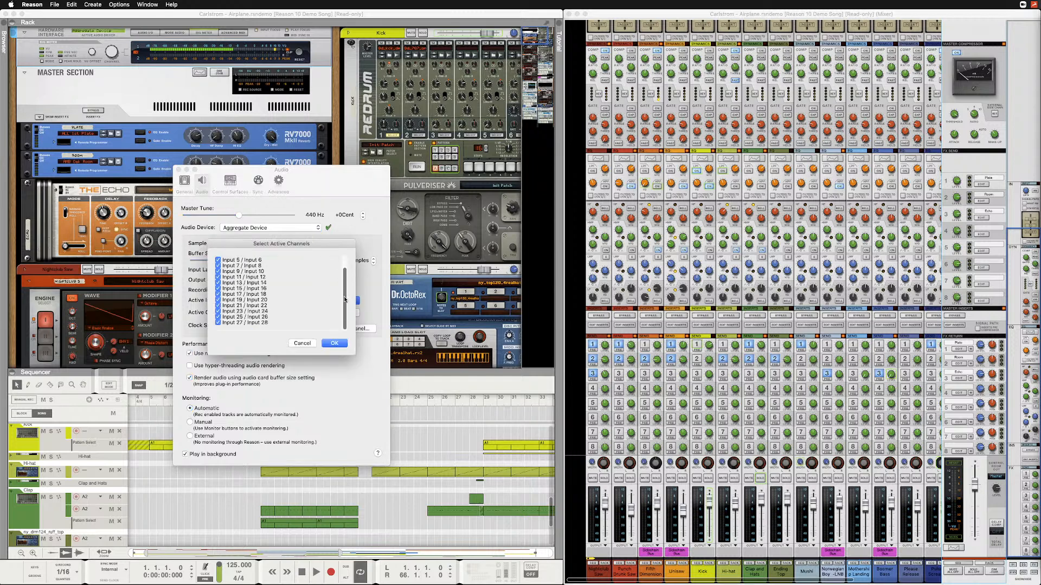
{"action": "left_click", "coordinate": [334, 343]}
{"action": "left_click", "coordinate": [334, 343]}
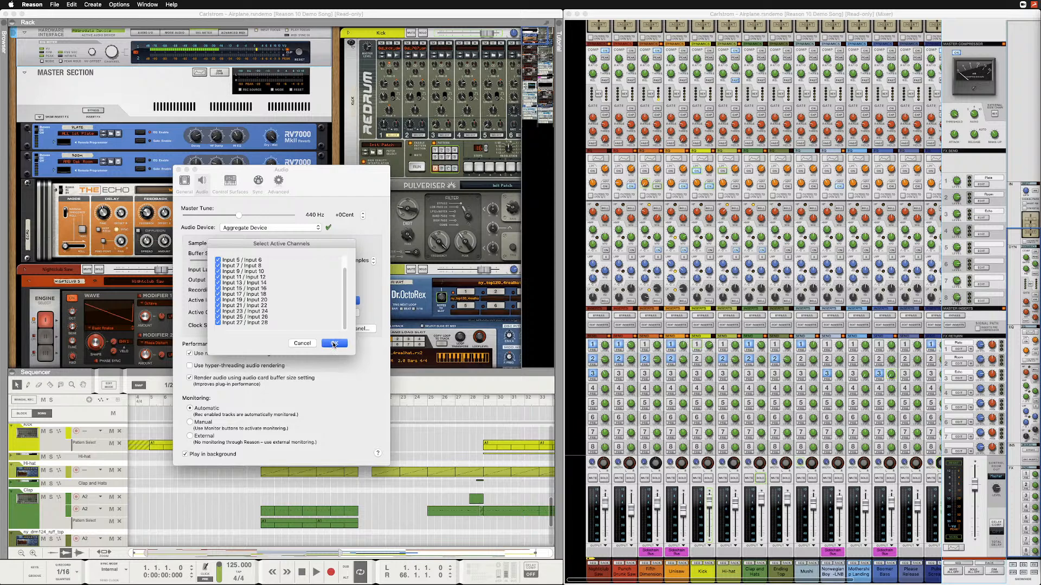
{"action": "left_click", "coordinate": [340, 312]}
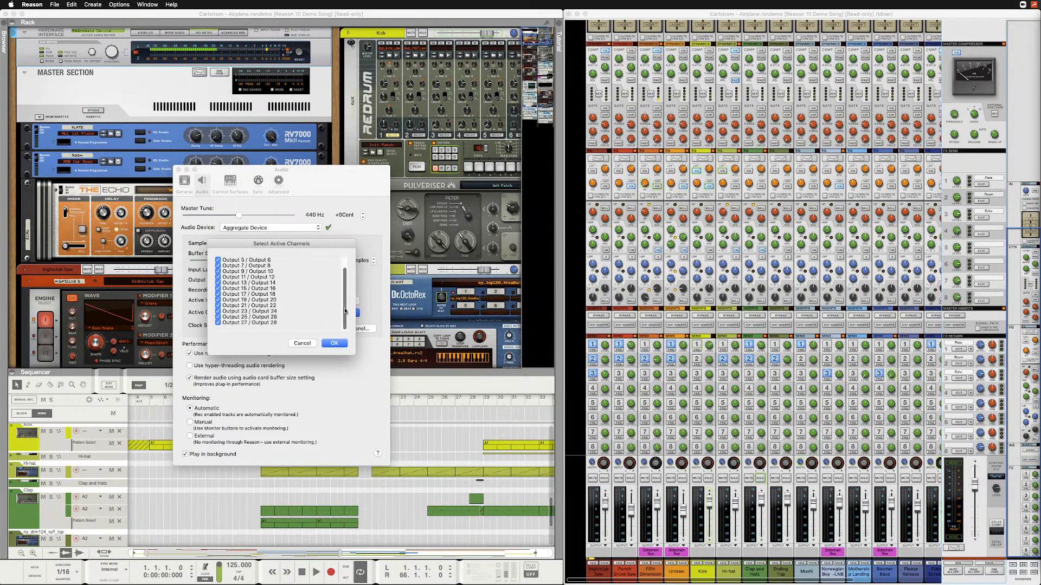
{"action": "left_click", "coordinate": [330, 345]}
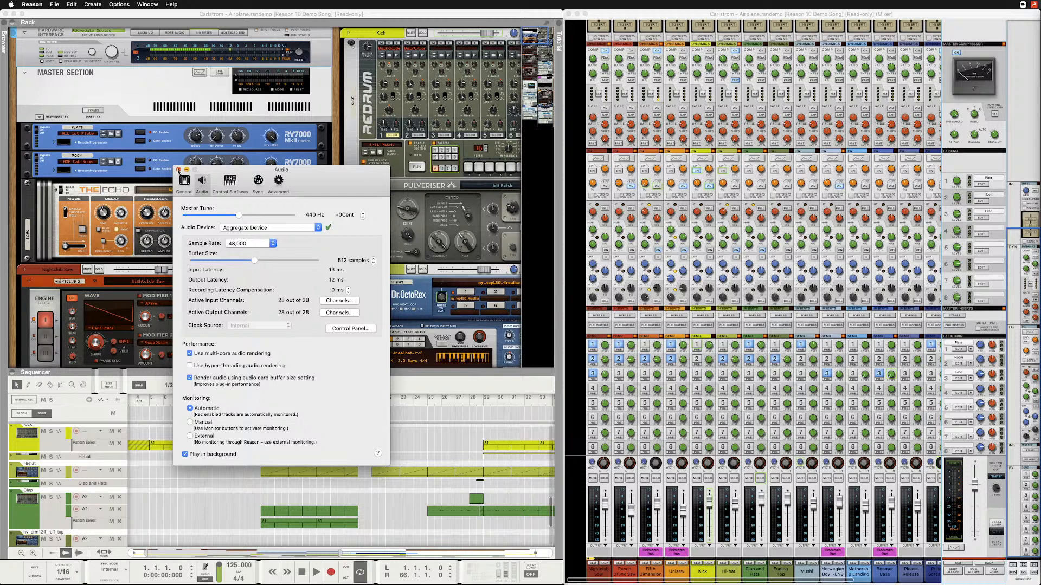
{"action": "left_click", "coordinate": [178, 170]}
Expand the Hardware Interface's audio I/O and additional audio panels, and flip the rack to its back side.
{"action": "left_click", "coordinate": [124, 72]}
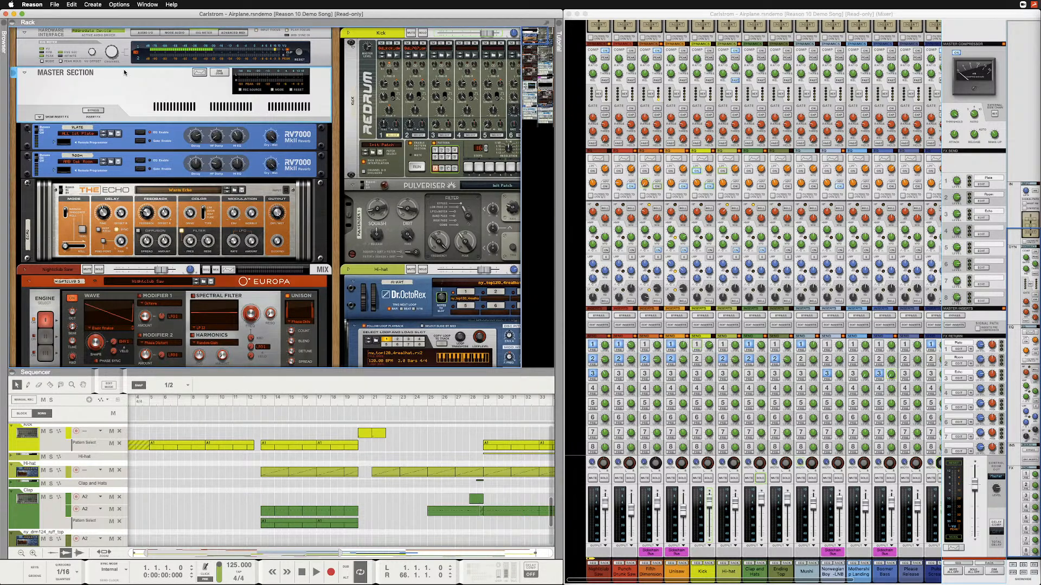
{"action": "left_click", "coordinate": [82, 33]}
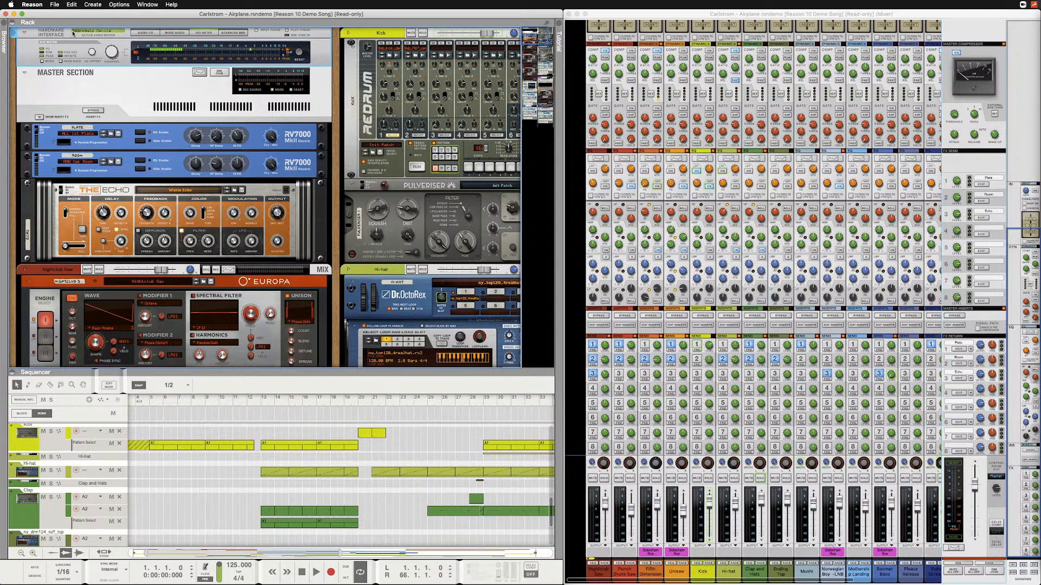
{"action": "left_click", "coordinate": [144, 33]}
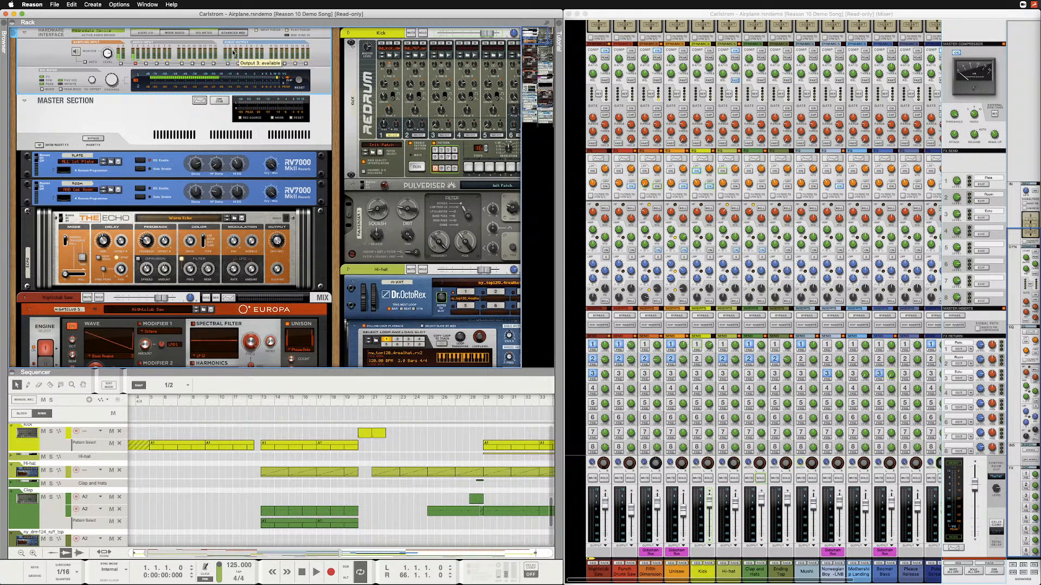
{"action": "left_click", "coordinate": [176, 34]}
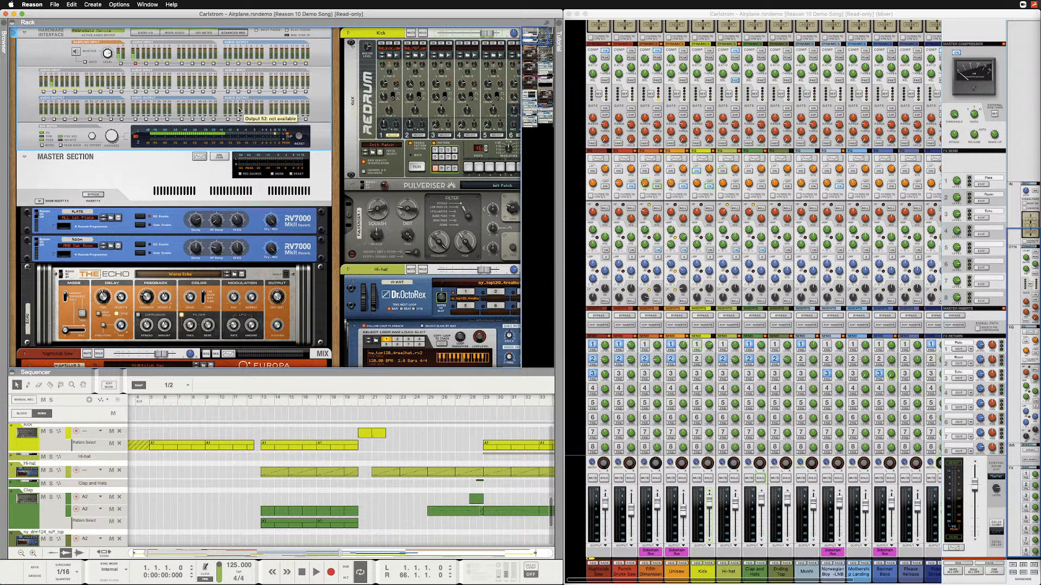
{"action": "key", "text": "Tab"}
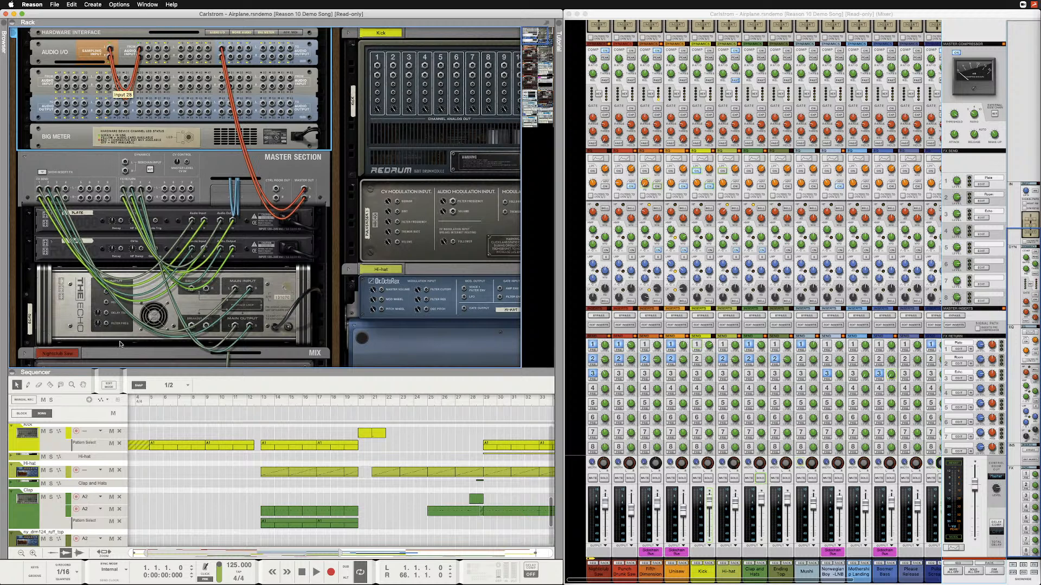
Restore the Audio Devices and Sessionwire windows, and move the call window clear of the aggregate device's channel diagram.
{"action": "left_click", "coordinate": [135, 577]}
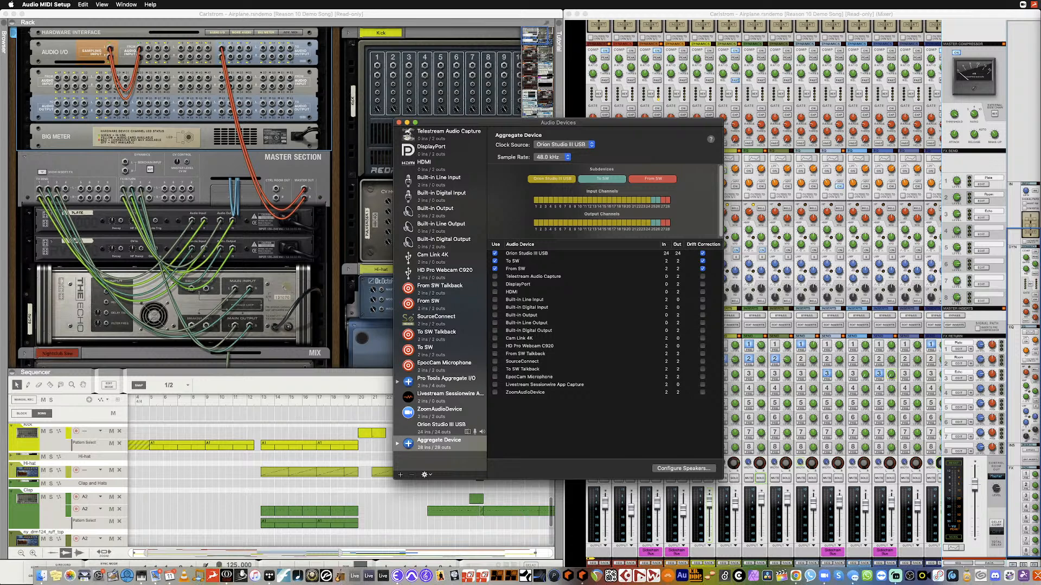
{"action": "left_click", "coordinate": [213, 577]}
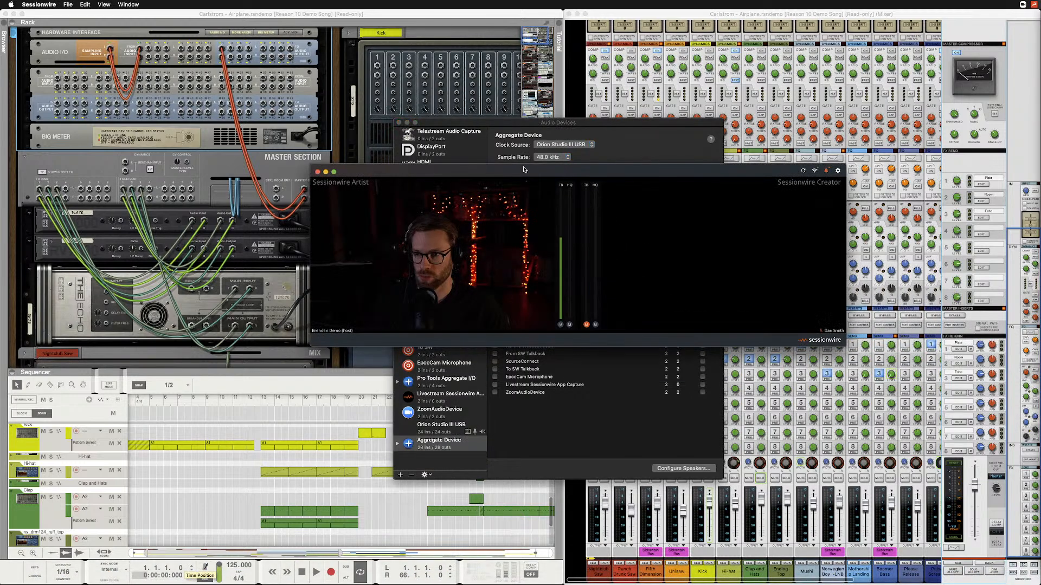
{"action": "left_click_drag", "start_coordinate": [525, 170], "coordinate": [618, 355]}
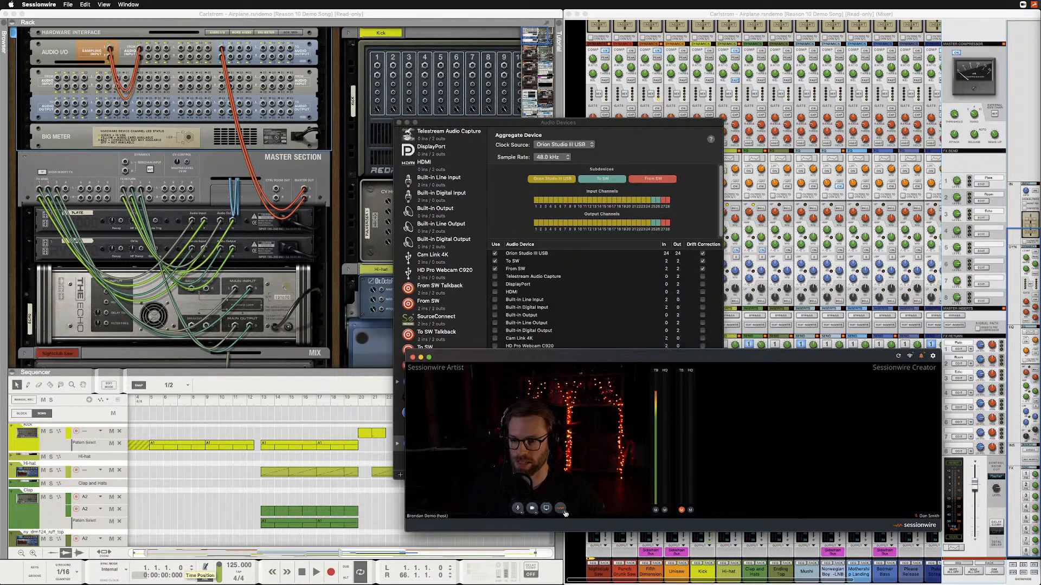
Highlight the To SW subdevice's channels in the aggregate device, and select Sessionwire Send Plugin as Sessionwire's HQ audio source.
{"action": "left_click", "coordinate": [563, 512]}
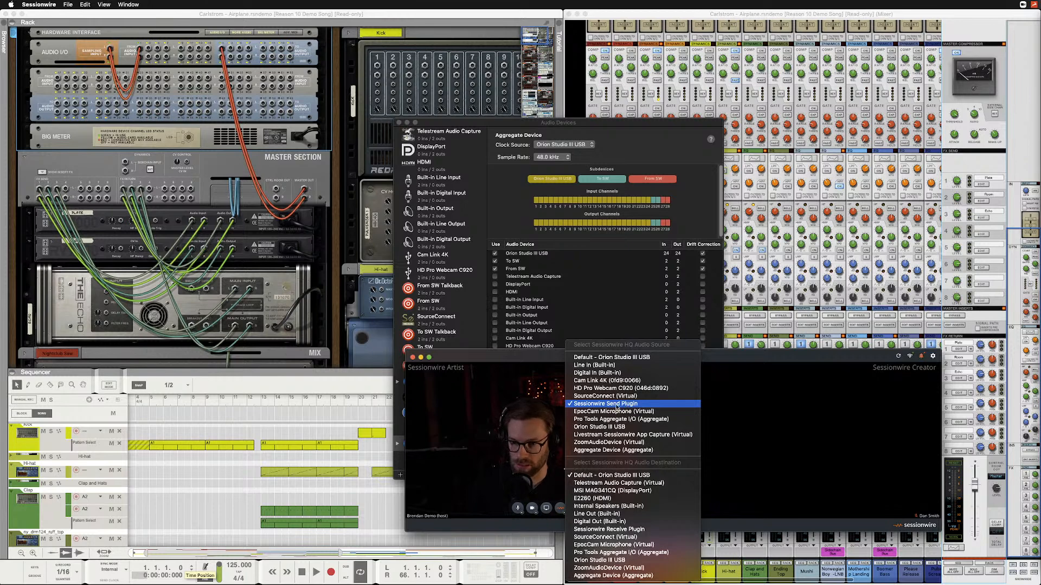
{"action": "left_click", "coordinate": [560, 247]}
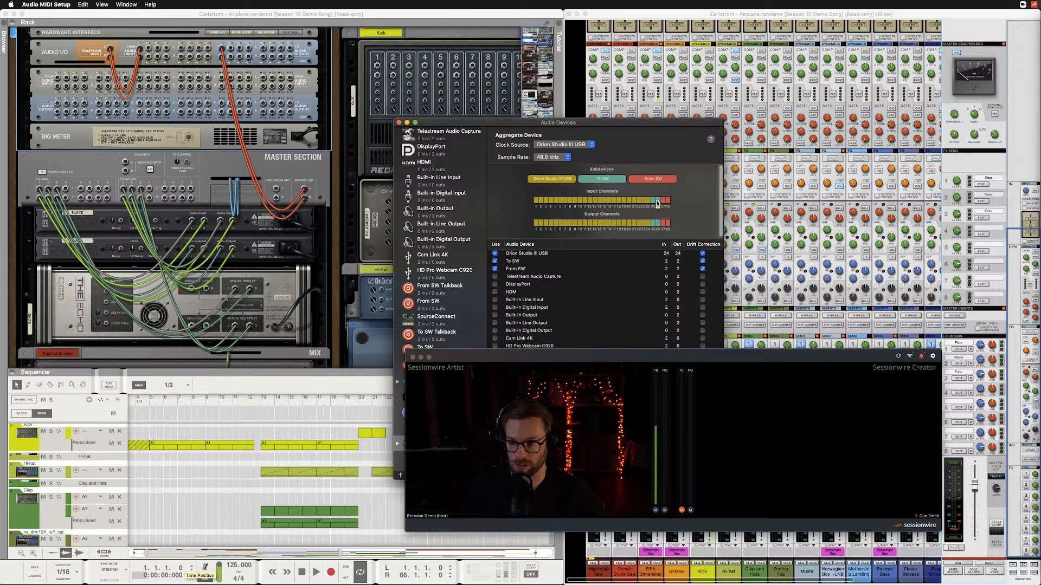
{"action": "left_click", "coordinate": [606, 180]}
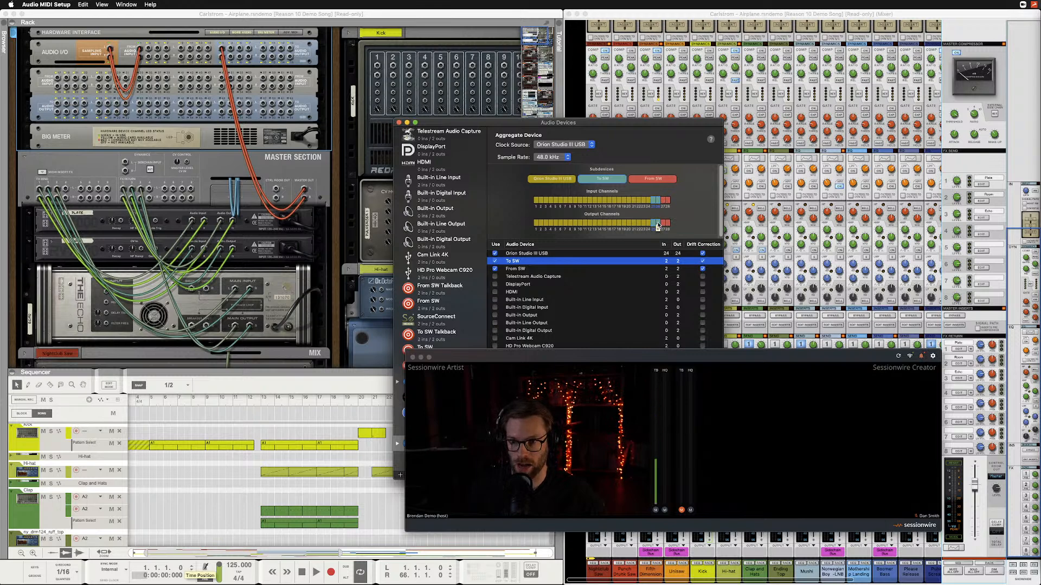
{"action": "left_click", "coordinate": [564, 512]}
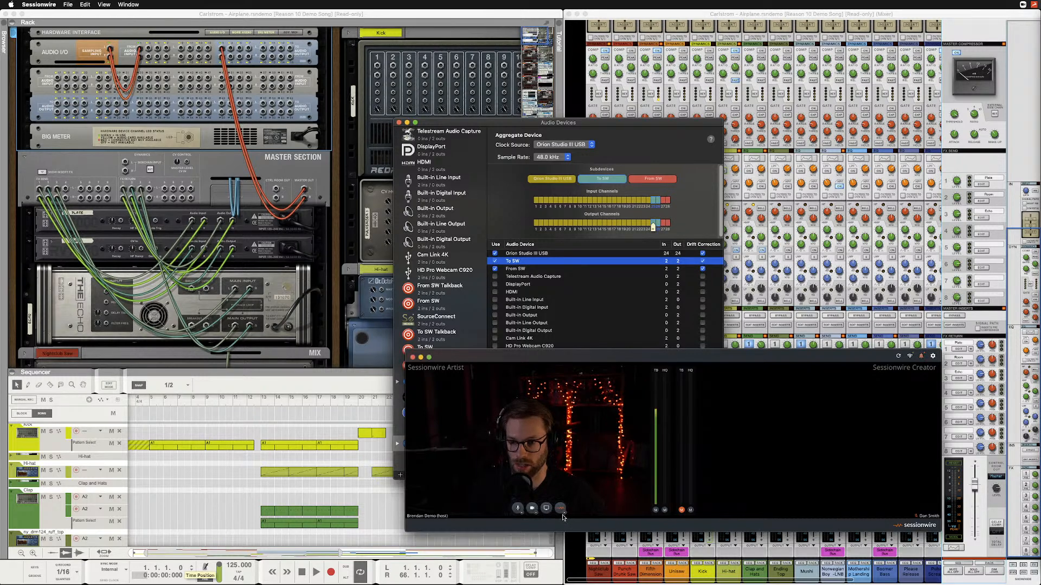
{"action": "left_click", "coordinate": [564, 512]}
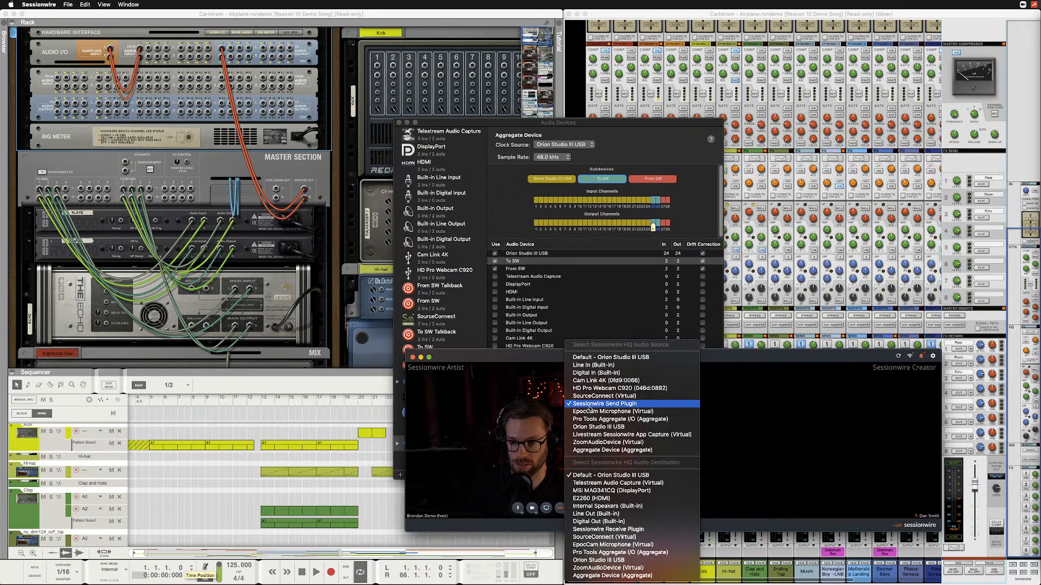
{"action": "left_click", "coordinate": [588, 407]}
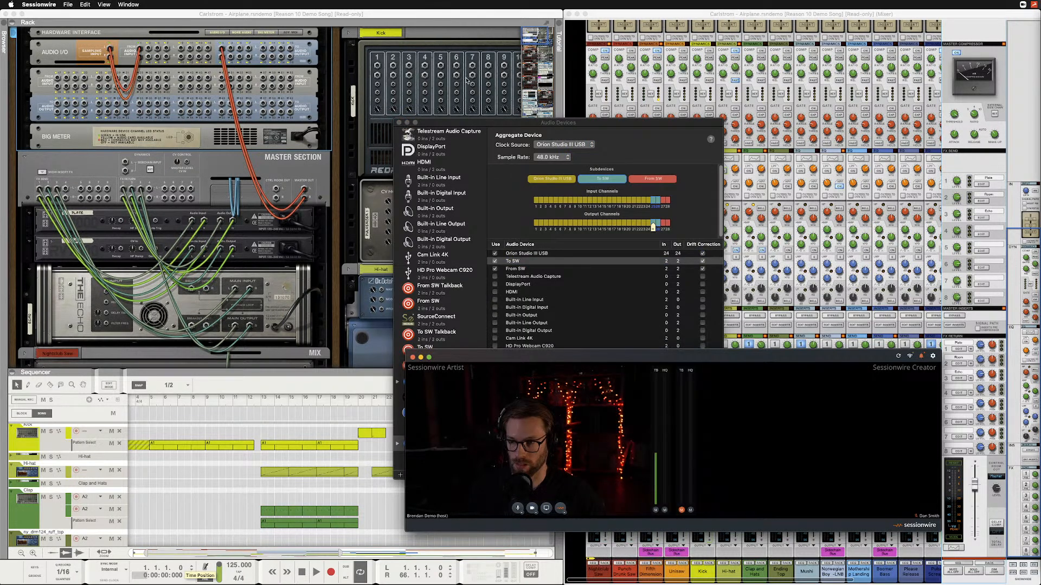
Select the Master Section in Reason's rack, and move the Sessionwire window away from the mixer's control room controls.
{"action": "left_click", "coordinate": [428, 14]}
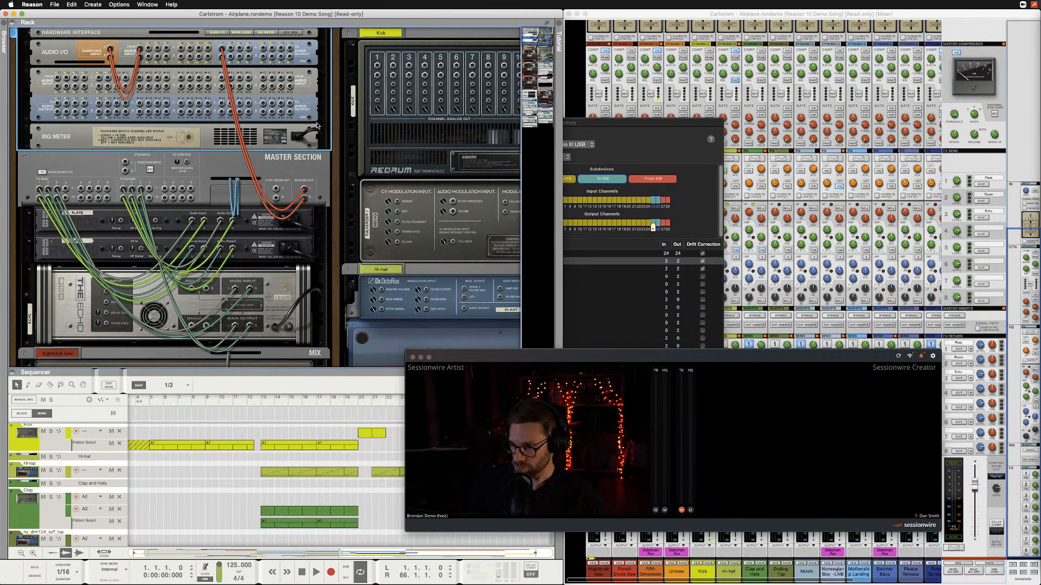
{"action": "left_click", "coordinate": [279, 182]}
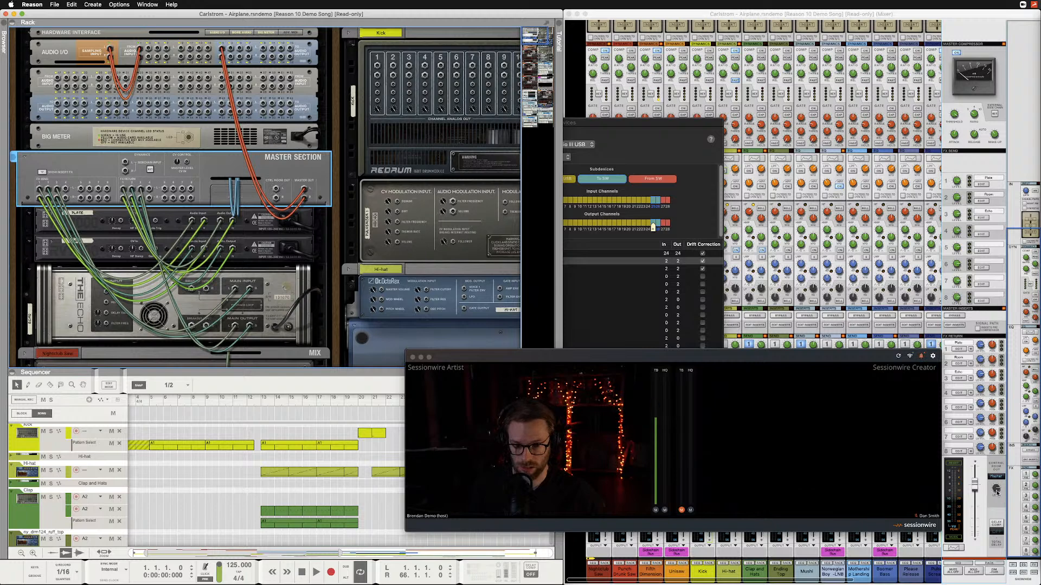
{"action": "left_click_drag", "start_coordinate": [997, 491], "coordinate": [996, 491]}
{"action": "left_click_drag", "start_coordinate": [874, 357], "coordinate": [706, 374]}
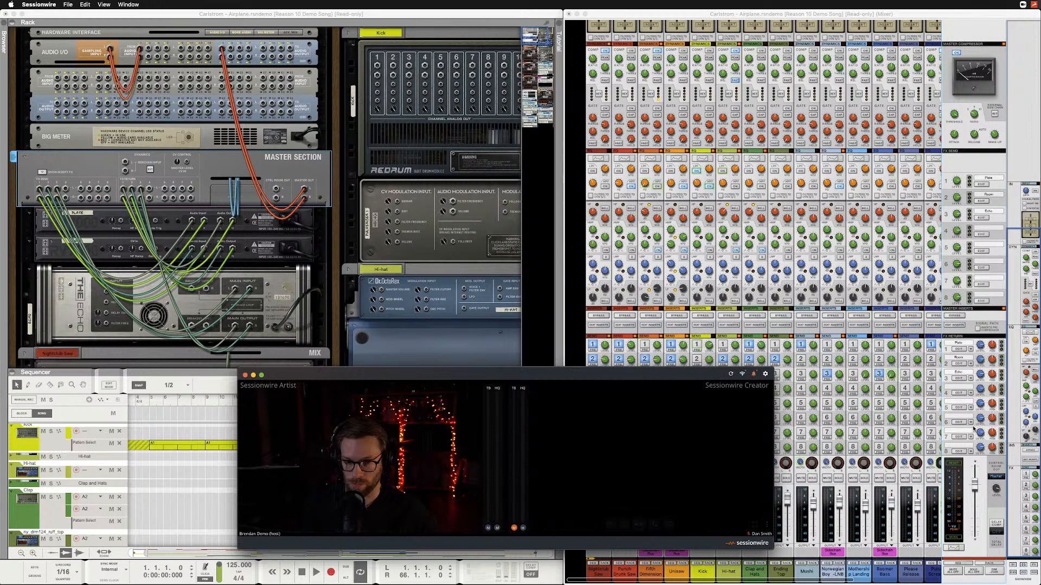
{"action": "mouse_move", "coordinate": [1000, 491]}
{"action": "left_mouse_down"}
{"action": "mouse_move", "coordinate": [997, 506]}
{"action": "mouse_move", "coordinate": [997, 495]}
{"action": "left_mouse_up"}
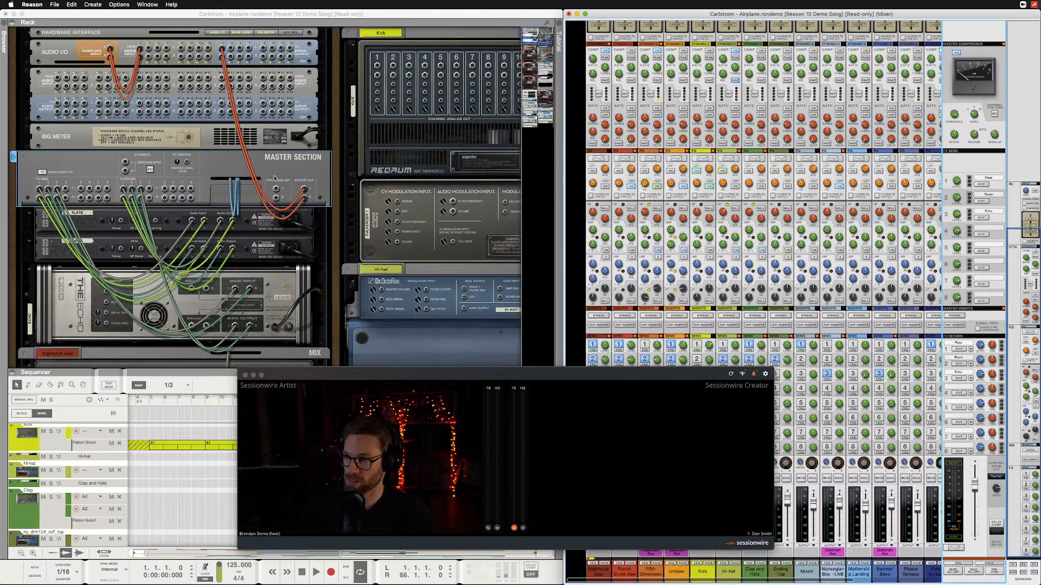
Patch the Master Section's Control Room Out to the Hardware Interface output that feeds the To SW channels.
{"action": "left_click", "coordinate": [277, 191]}
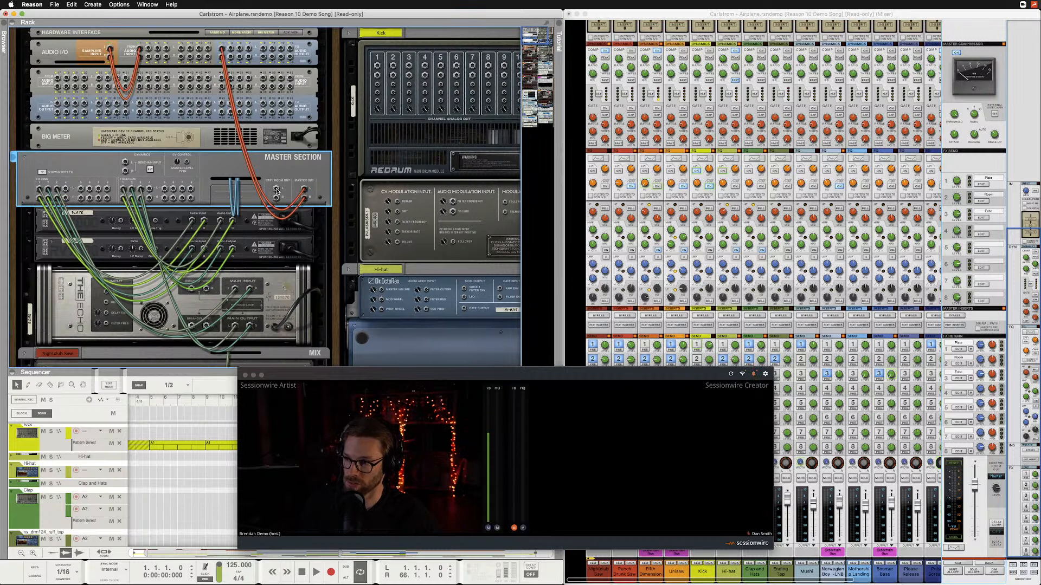
{"action": "left_click_drag", "start_coordinate": [277, 189], "coordinate": [100, 103]}
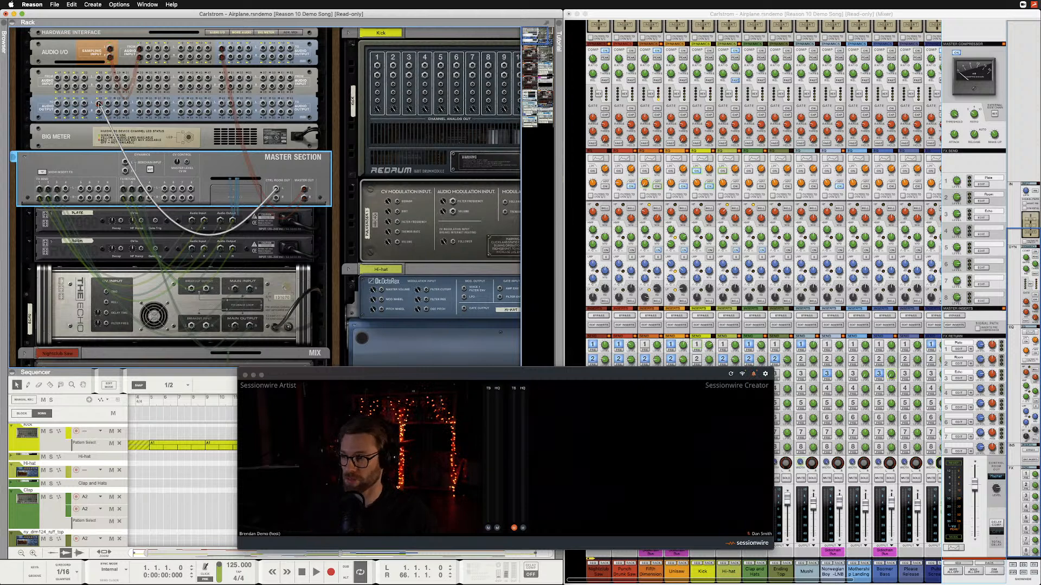
{"action": "key", "text": "l"}
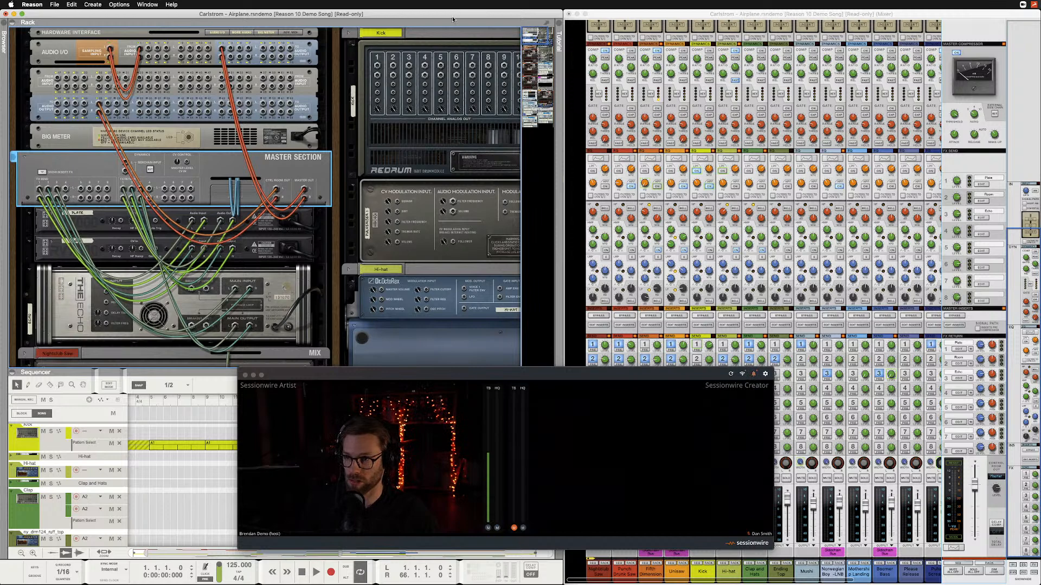
Play the song to check the signal reaching Sessionwire, lowering the master fader and raising it again after stopping playback.
{"action": "key", "text": "space"}
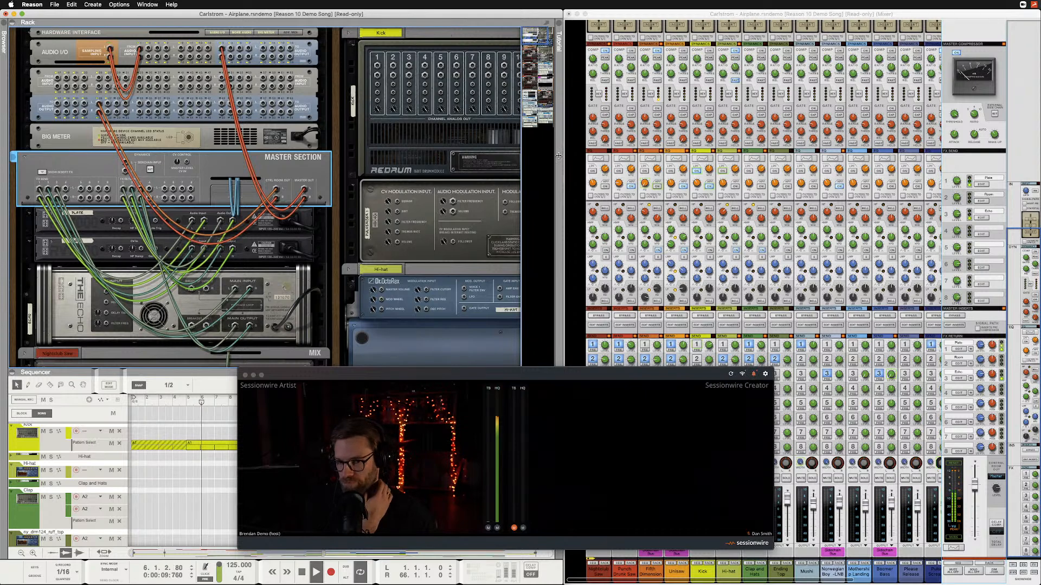
{"action": "left_click_drag", "start_coordinate": [975, 486], "coordinate": [976, 517]}
{"action": "left_click", "coordinate": [328, 13]}
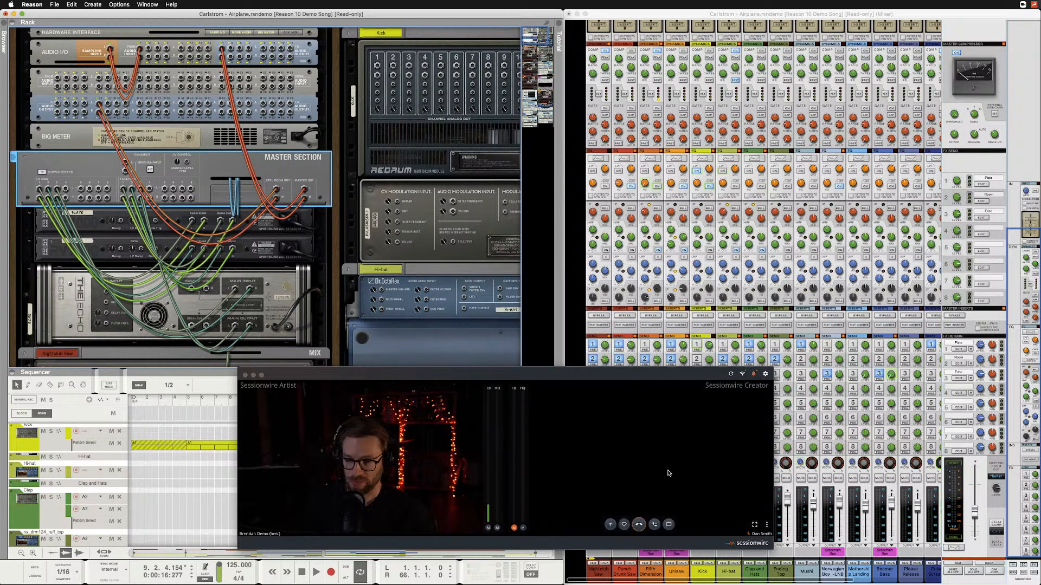
{"action": "mouse_move", "coordinate": [466, 469]}
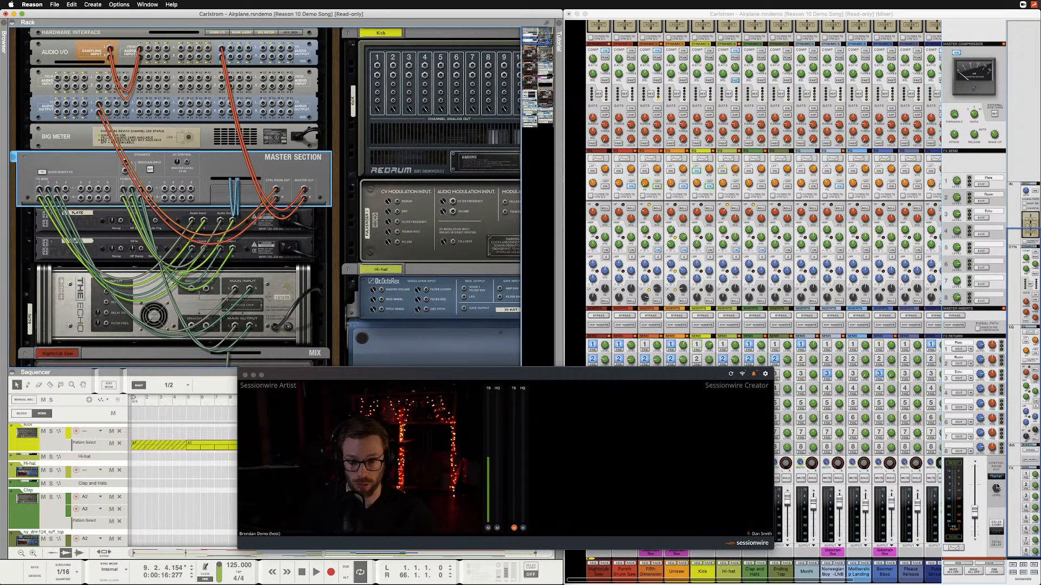
{"action": "mouse_move", "coordinate": [974, 515]}
{"action": "left_mouse_down"}
{"action": "mouse_move", "coordinate": [975, 490]}
{"action": "mouse_move", "coordinate": [976, 512]}
{"action": "mouse_move", "coordinate": [977, 500]}
{"action": "left_mouse_up"}
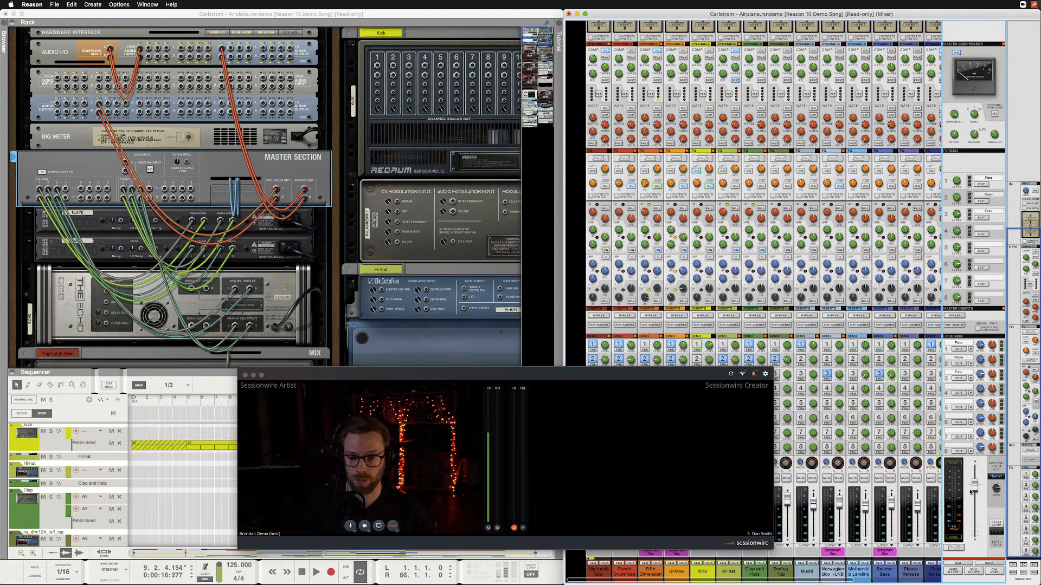
Move the Sessionwire window away from the mixer's control room section and adjust the master fader.
{"action": "mouse_move", "coordinate": [975, 489]}
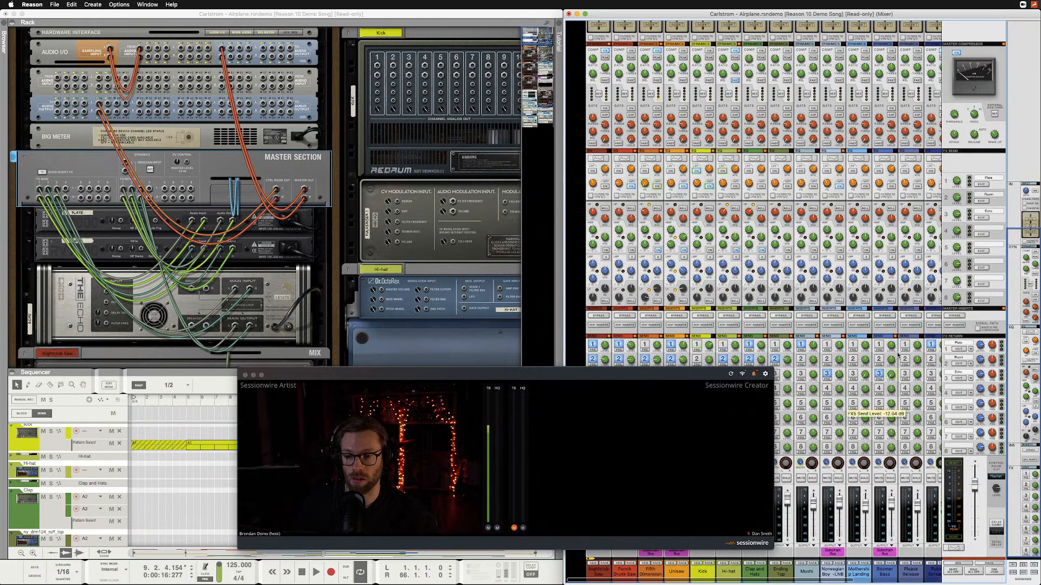
{"action": "left_click_drag", "start_coordinate": [687, 382], "coordinate": [553, 295]}
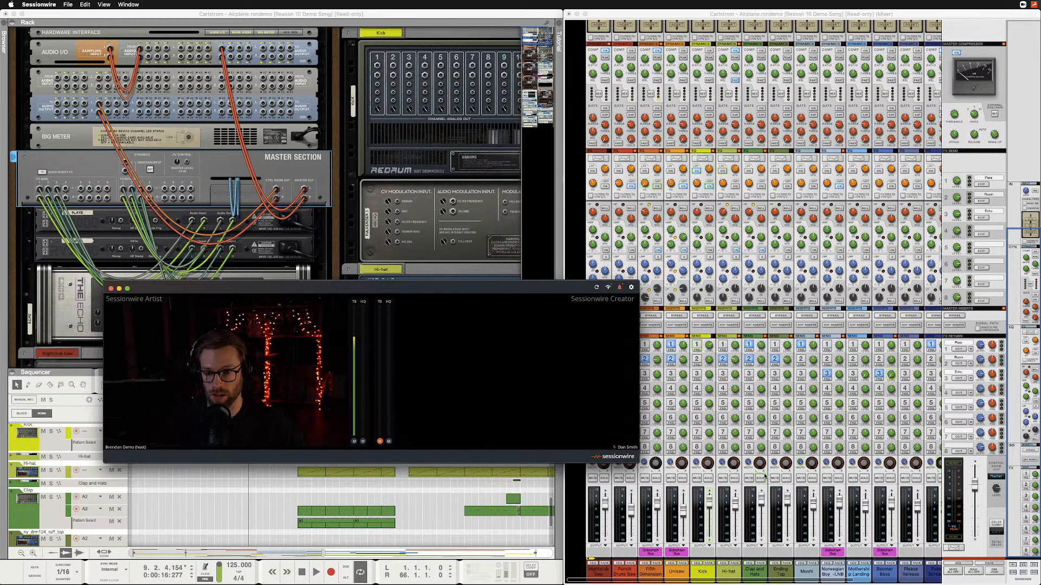
{"action": "left_click", "coordinate": [972, 498]}
{"action": "mouse_move", "coordinate": [973, 498]}
{"action": "left_mouse_down"}
{"action": "mouse_move", "coordinate": [975, 477]}
{"action": "mouse_move", "coordinate": [978, 508]}
{"action": "mouse_move", "coordinate": [979, 489]}
{"action": "left_mouse_up"}
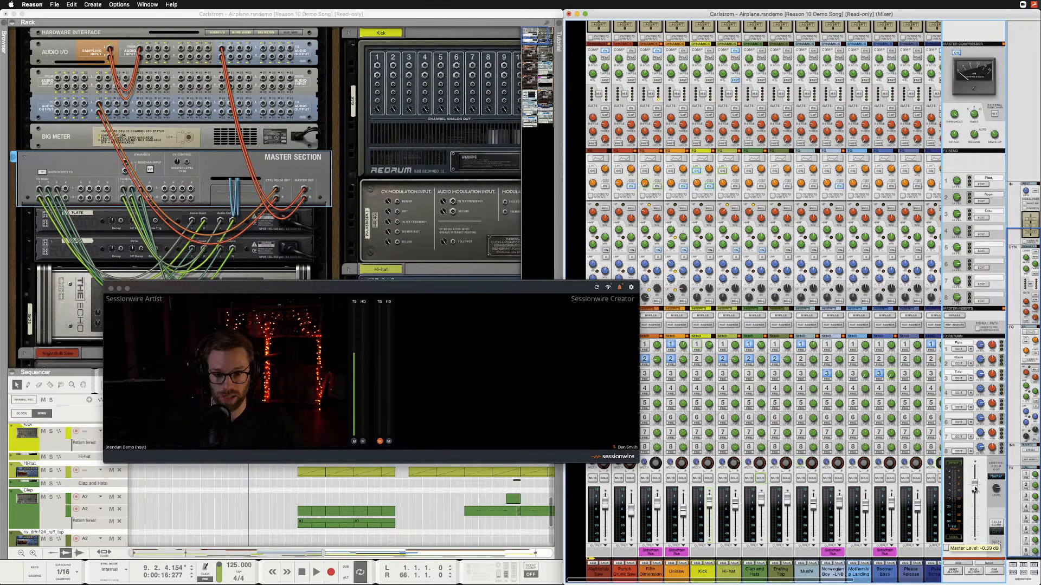
{"action": "left_click", "coordinate": [975, 488], "text": "super"}
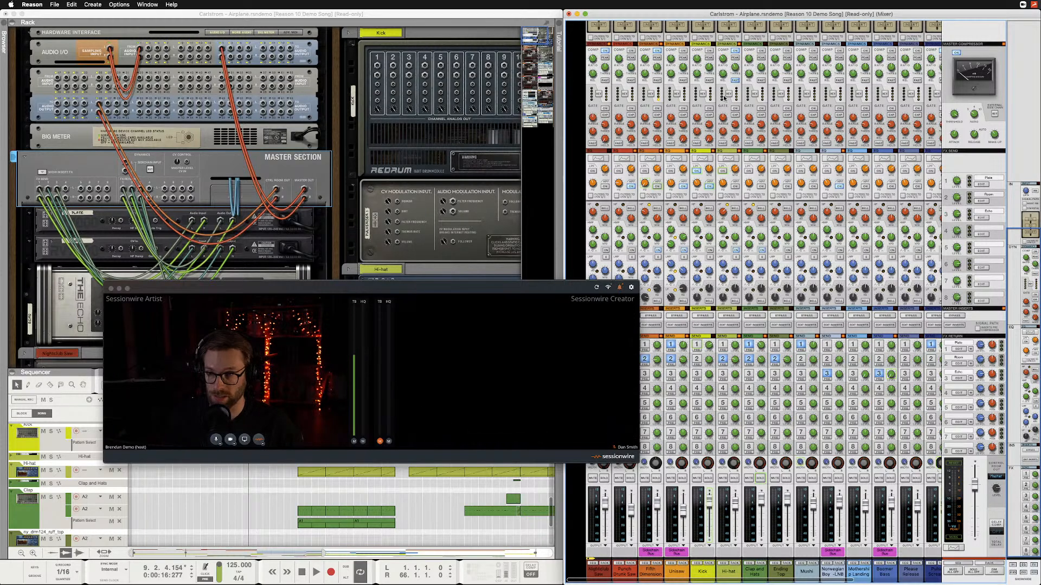
Play short passages of the song before and after pointing out the mixer's control room level, checking Sessionwire's audio meters.
{"action": "left_click", "coordinate": [524, 18]}
{"action": "key", "text": "space"}
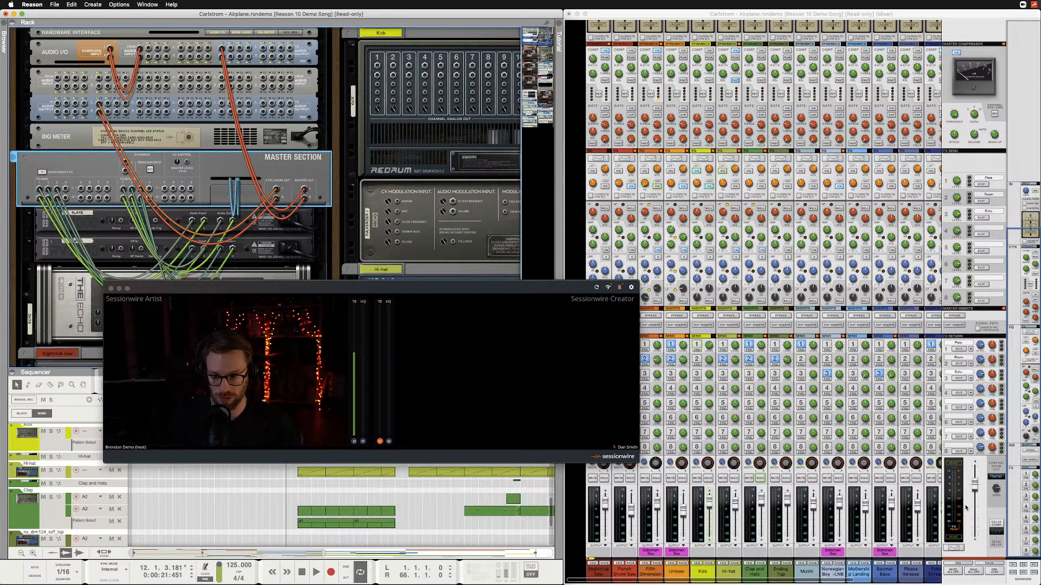
{"action": "left_click", "coordinate": [993, 494]}
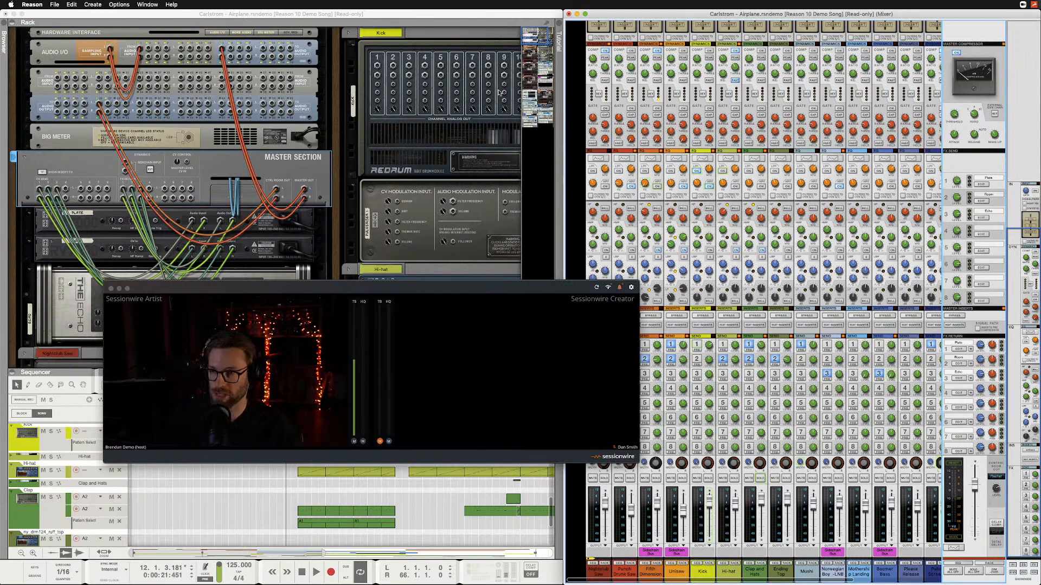
{"action": "left_click", "coordinate": [424, 16]}
{"action": "key", "text": "space"}
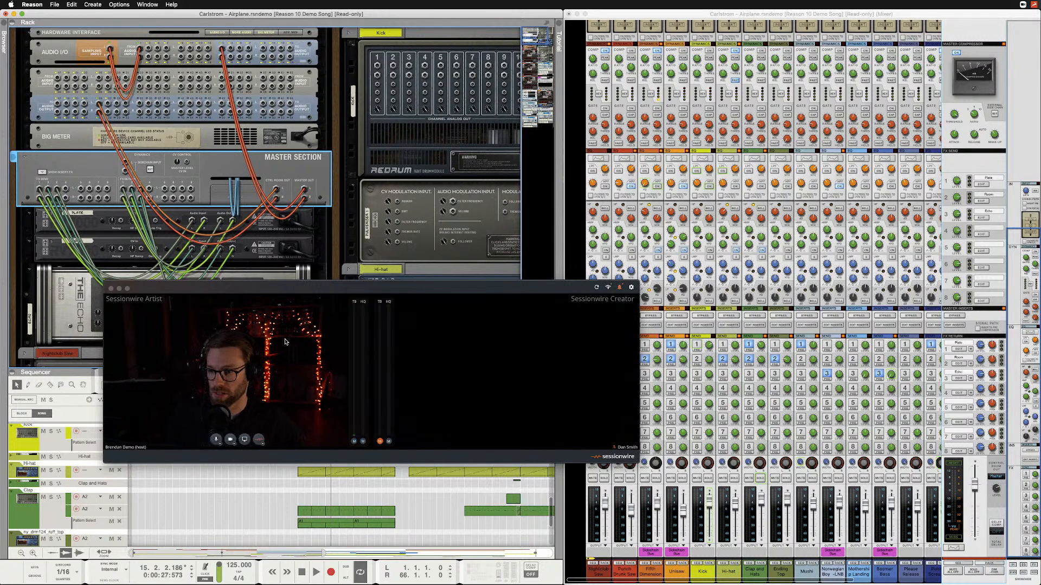
Select Default - Orion Studio III USB as Sessionwire's HQ audio destination and move its window over the mixer, clear of the rack.
{"action": "left_click", "coordinate": [260, 440]}
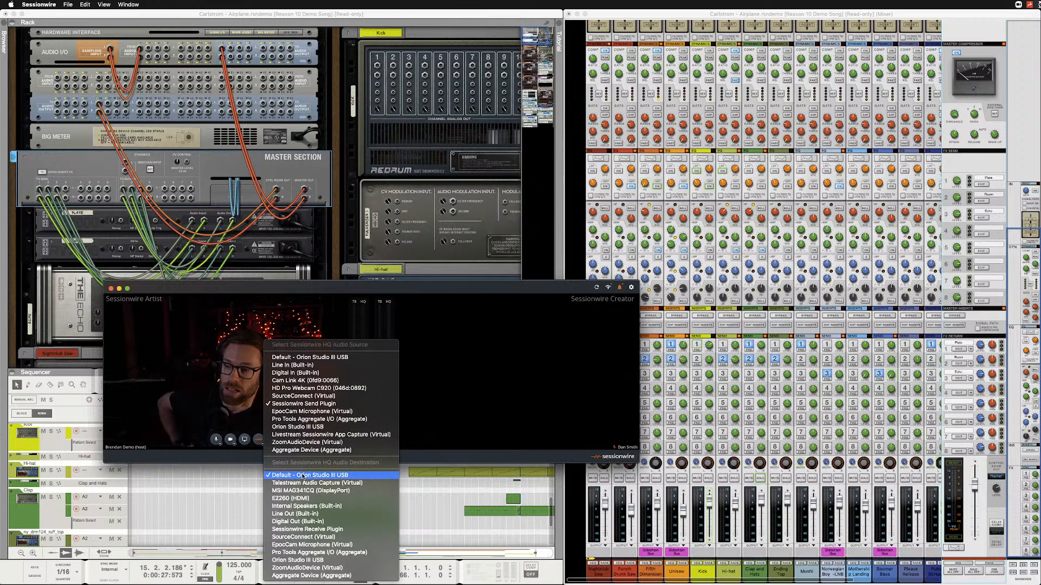
{"action": "left_click", "coordinate": [313, 296]}
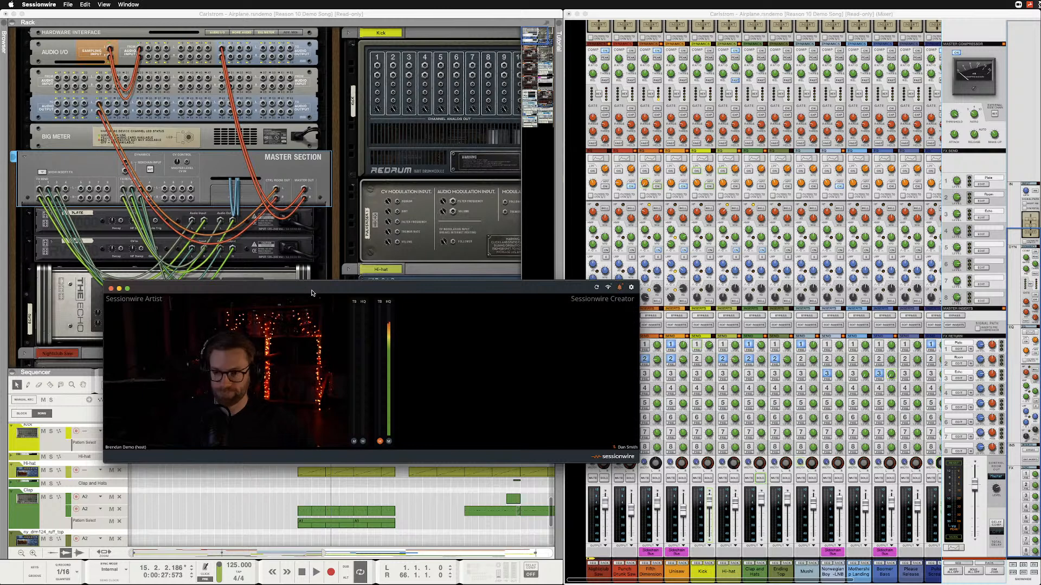
{"action": "mouse_move", "coordinate": [304, 437]}
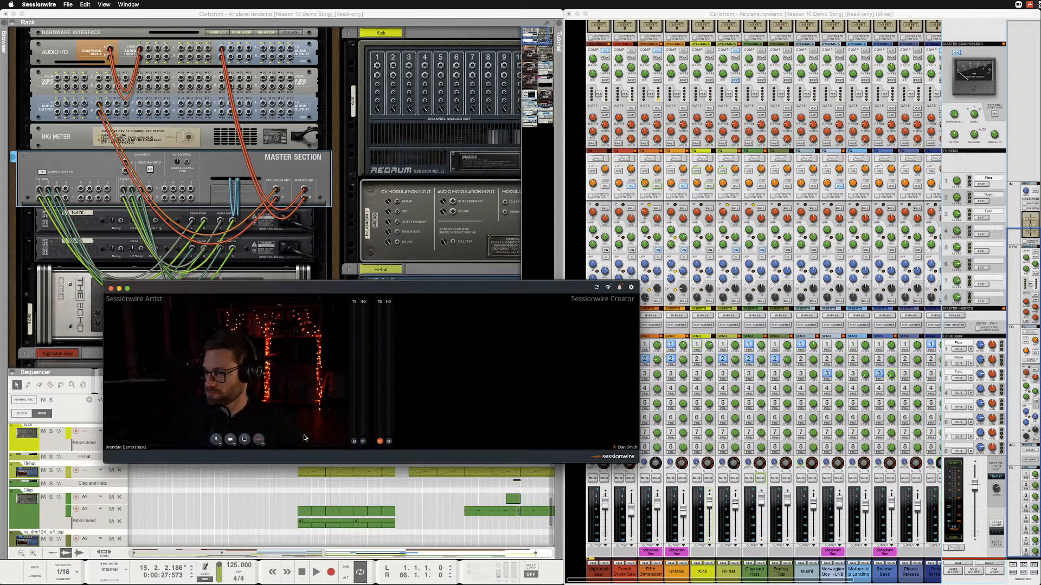
{"action": "left_click", "coordinate": [262, 446]}
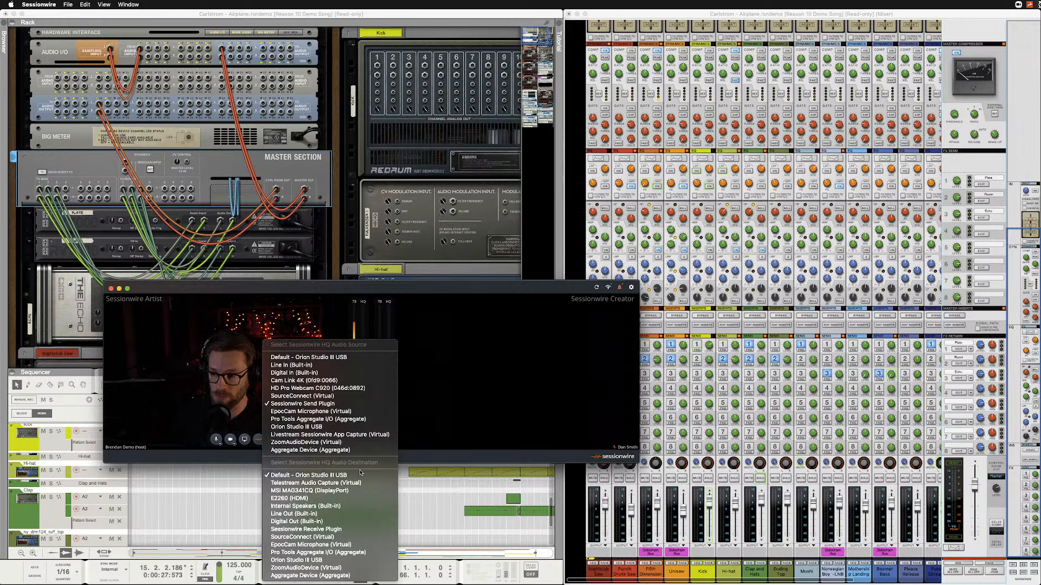
{"action": "left_click", "coordinate": [328, 478]}
{"action": "left_click_drag", "start_coordinate": [279, 284], "coordinate": [756, 96]}
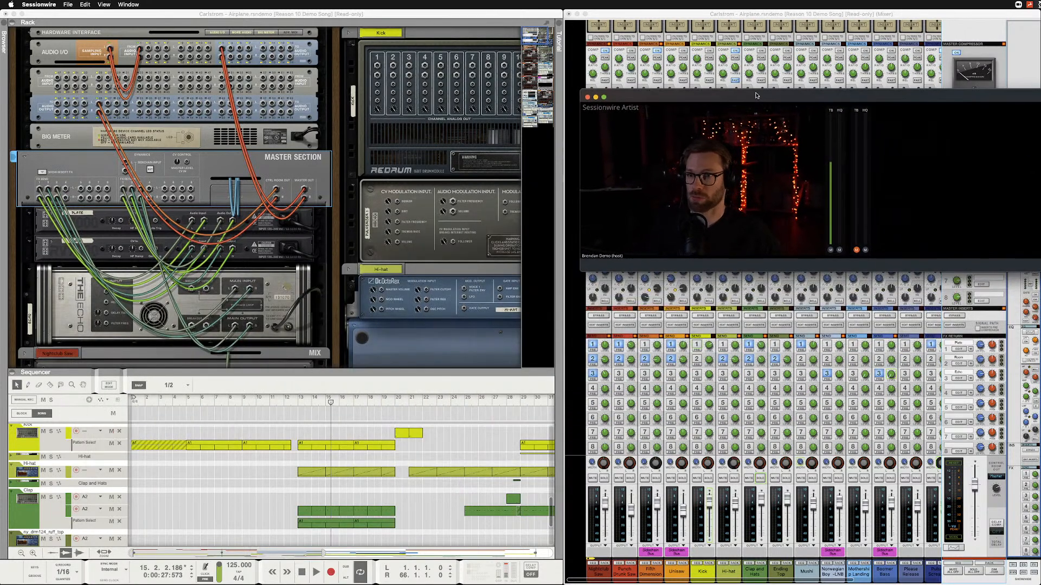
Zoom the sequencer out to the whole song, and extend the right locator to bar 93 and the end marker alongside it.
{"action": "left_click", "coordinate": [137, 51]}
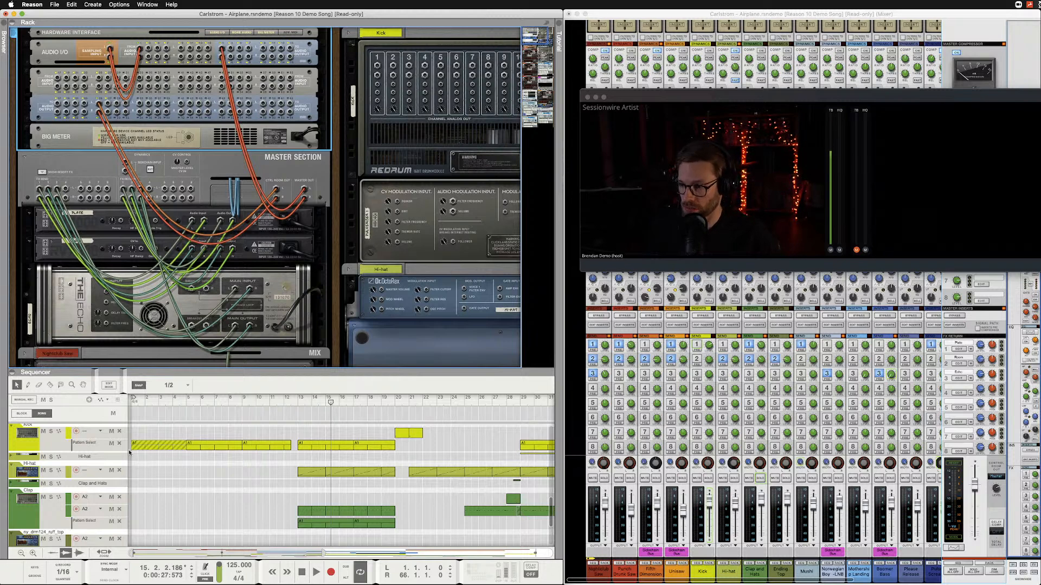
{"action": "scroll", "coordinate": [128, 450], "scroll_direction": "down", "scroll_amount": 5}
{"action": "right_click", "coordinate": [50, 537]}
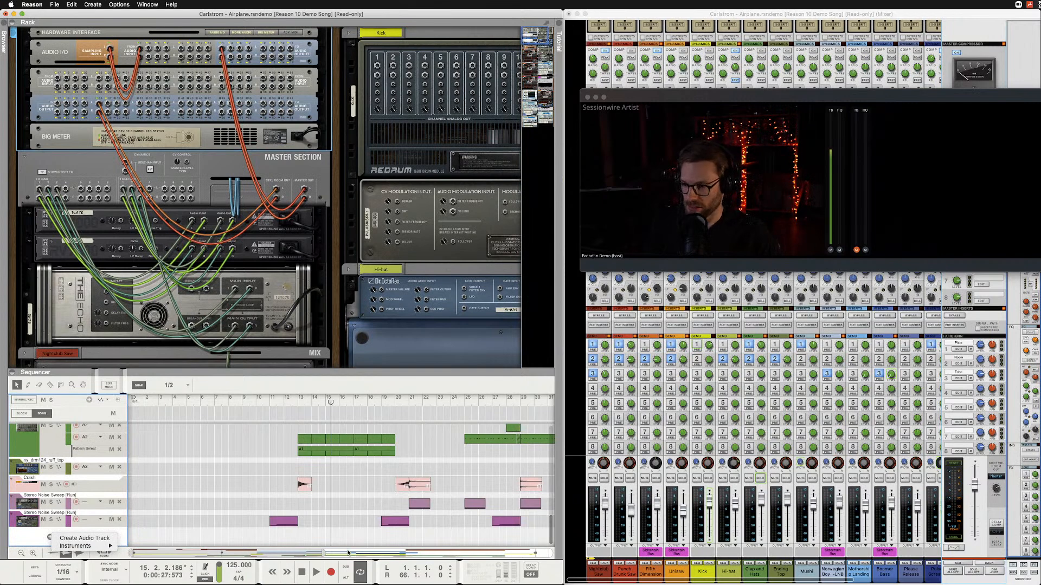
{"action": "left_click", "coordinate": [324, 554]}
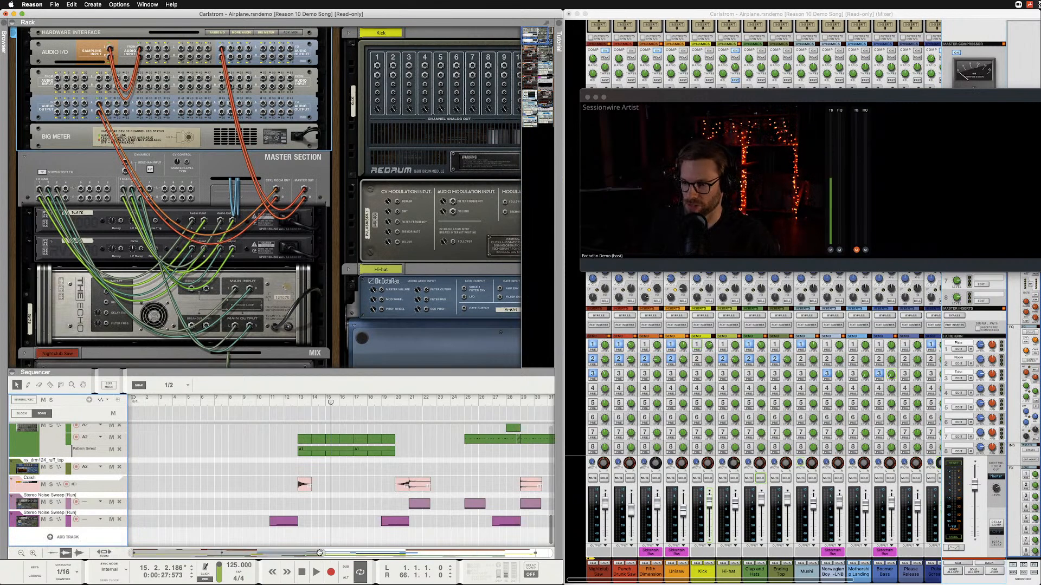
{"action": "left_click_drag", "start_coordinate": [323, 553], "coordinate": [550, 553]}
{"action": "left_click", "coordinate": [442, 538]}
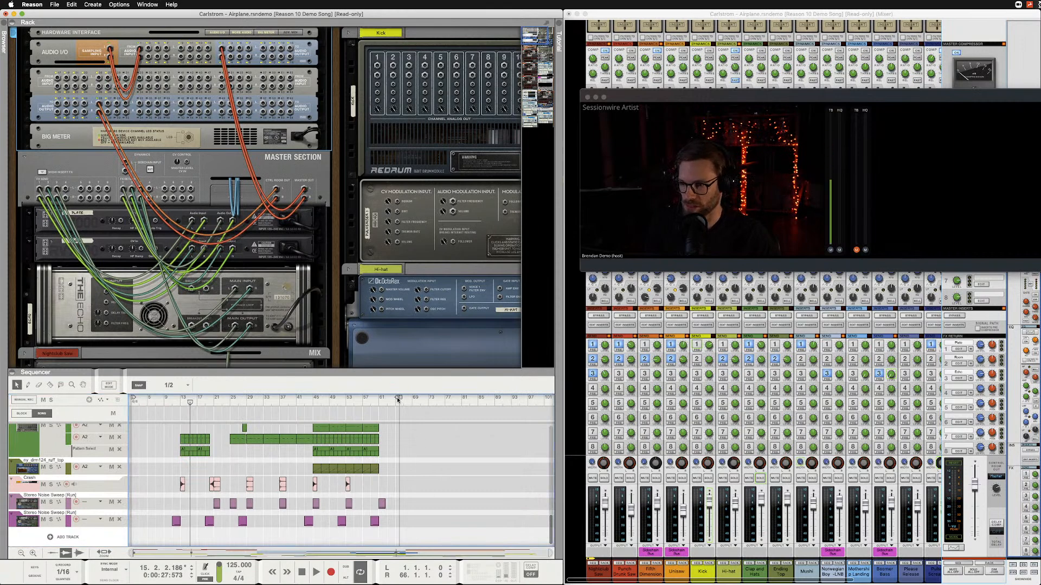
{"action": "left_click_drag", "start_coordinate": [398, 399], "coordinate": [511, 400]}
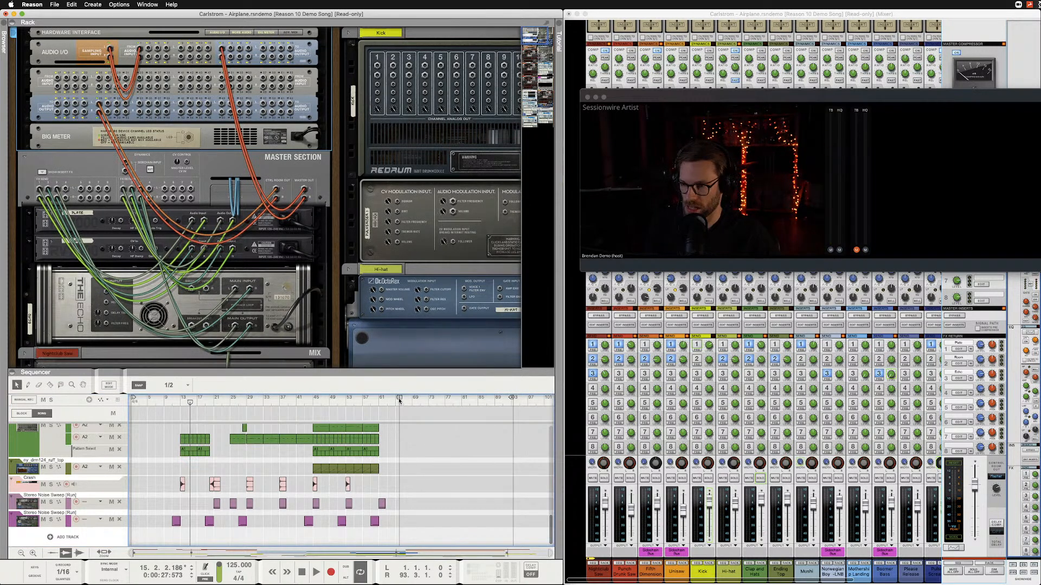
{"action": "left_click_drag", "start_coordinate": [399, 401], "coordinate": [513, 400]}
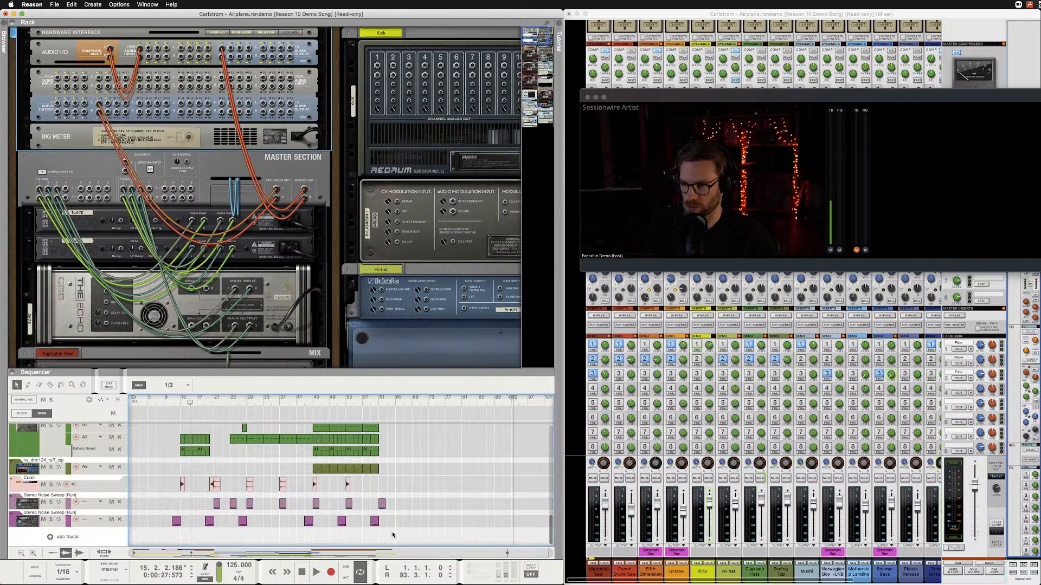
Play from just past the song's last clips, reposition the playhead at about bar 73 and stop playback.
{"action": "left_click", "coordinate": [396, 401]}
{"action": "key", "text": "space"}
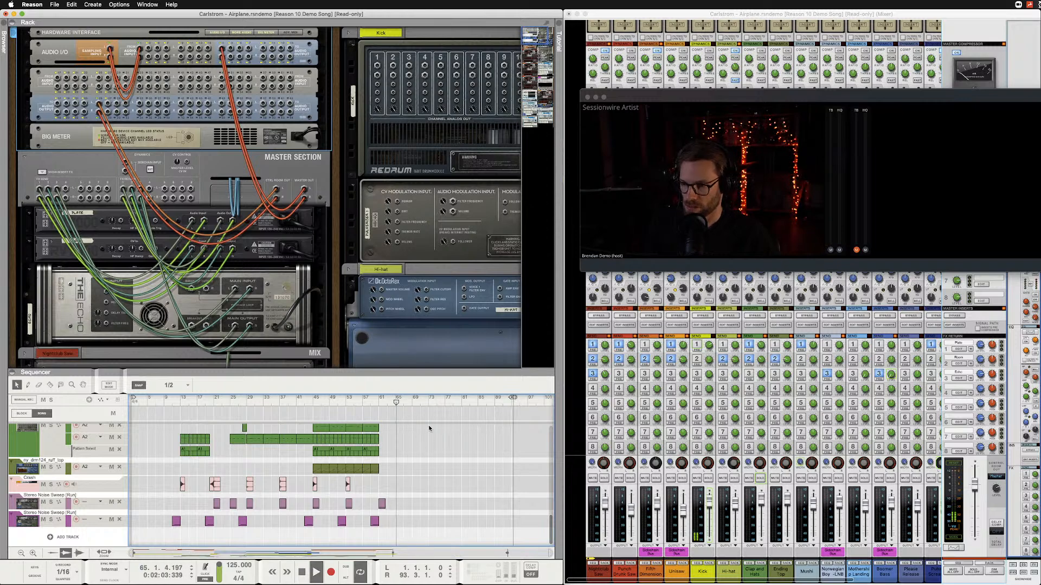
{"action": "left_click", "coordinate": [430, 402]}
{"action": "key", "text": "space"}
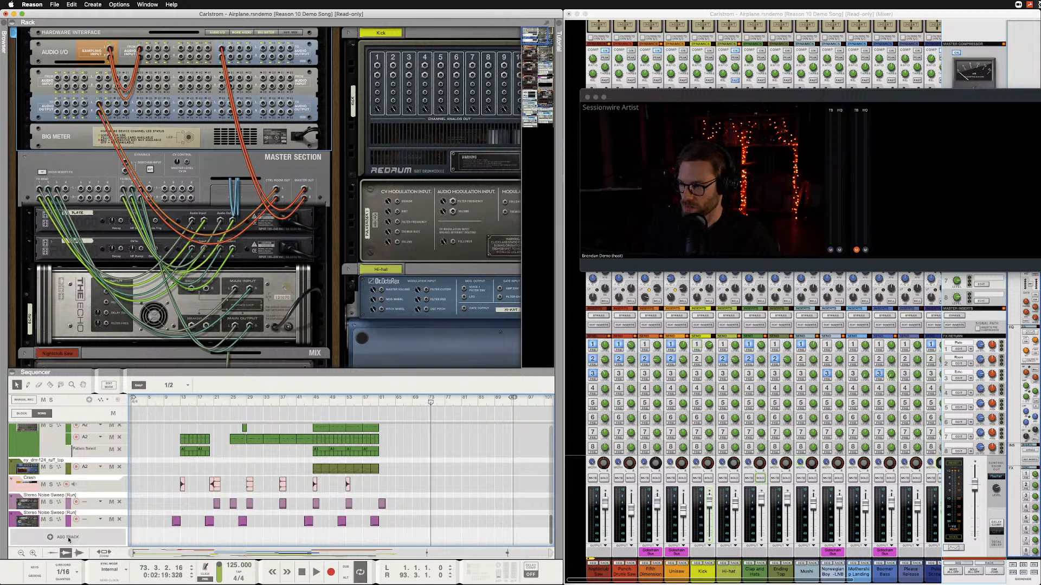
Create an audio track below the noise sweep tracks and turn off its record enable.
{"action": "left_click", "coordinate": [50, 537]}
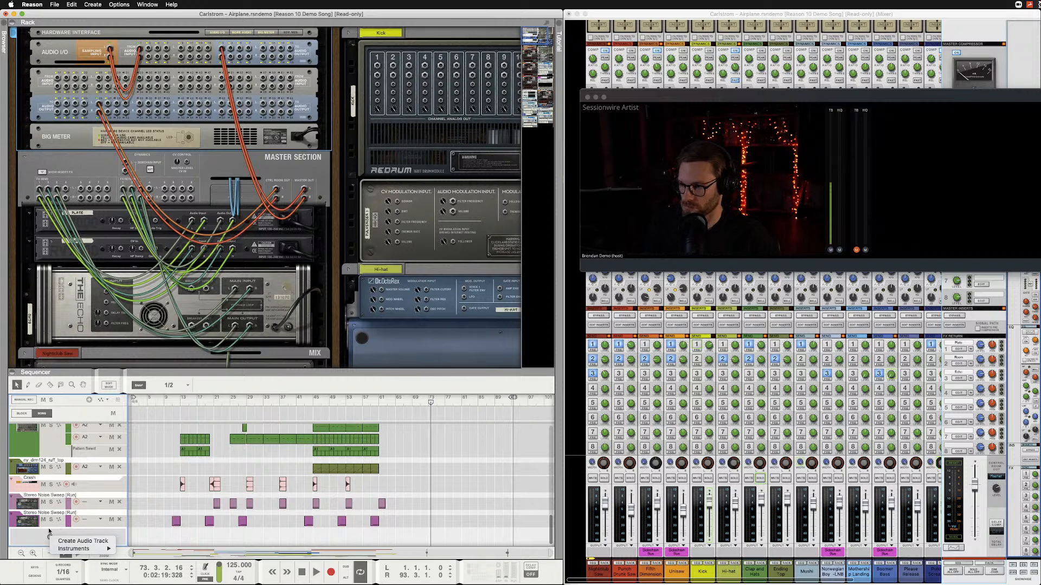
{"action": "left_click", "coordinate": [82, 541]}
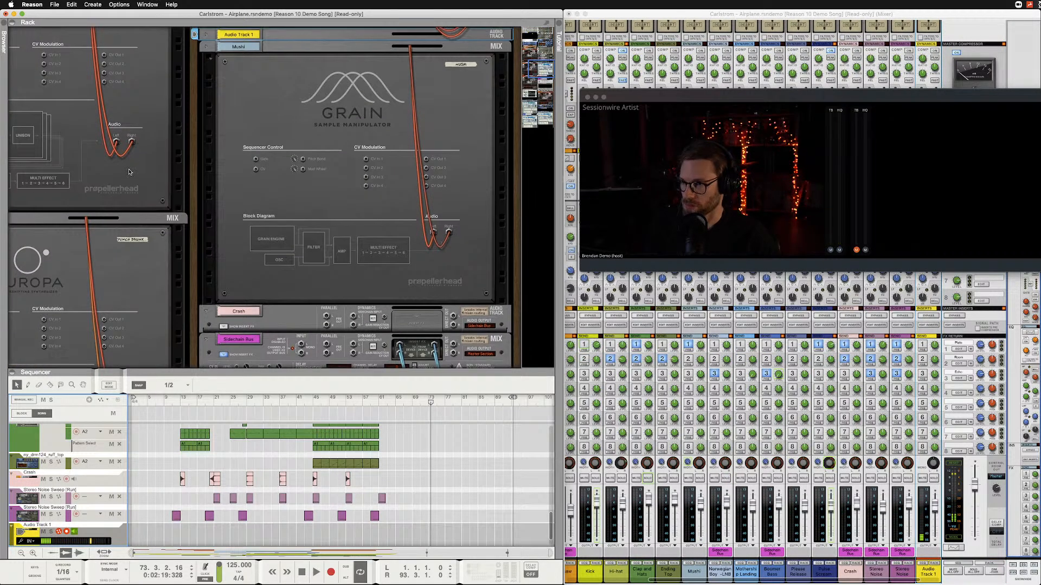
{"action": "scroll", "coordinate": [129, 172], "scroll_direction": "down", "scroll_amount": 10}
{"action": "scroll", "coordinate": [129, 172], "scroll_direction": "up", "scroll_amount": 15}
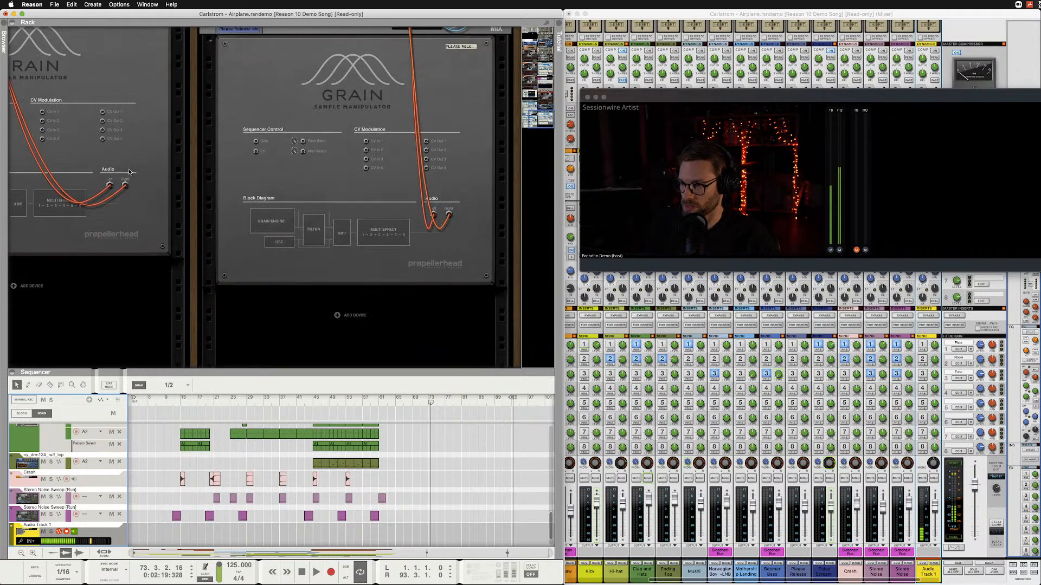
{"action": "left_click", "coordinate": [67, 532]}
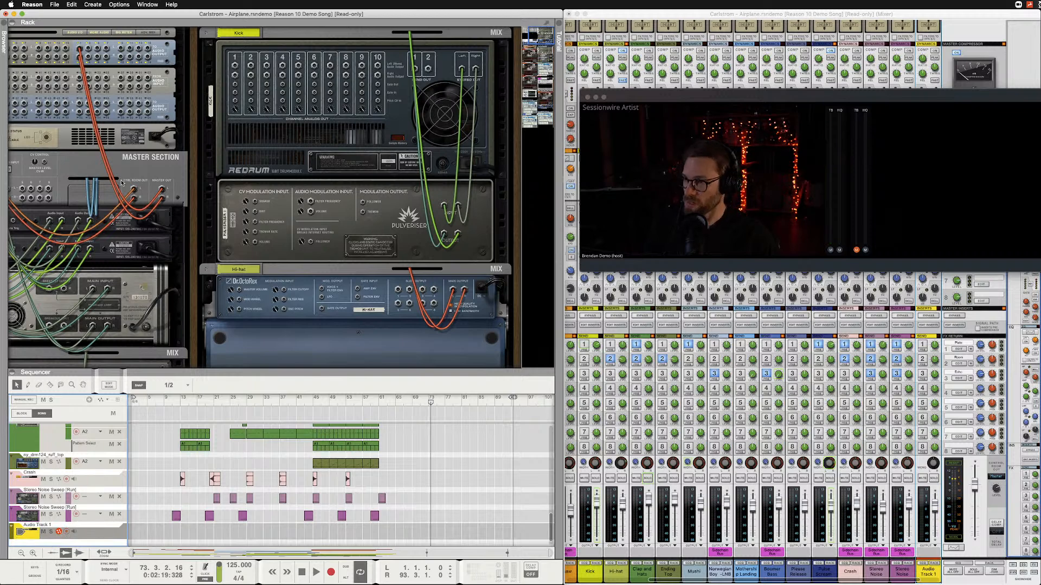
Disconnect both Sampling Input cables on the Hardware Interface and patch in the stereo input pair that carries the From SW channels.
{"action": "scroll", "coordinate": [125, 177], "scroll_direction": "left", "scroll_amount": 5}
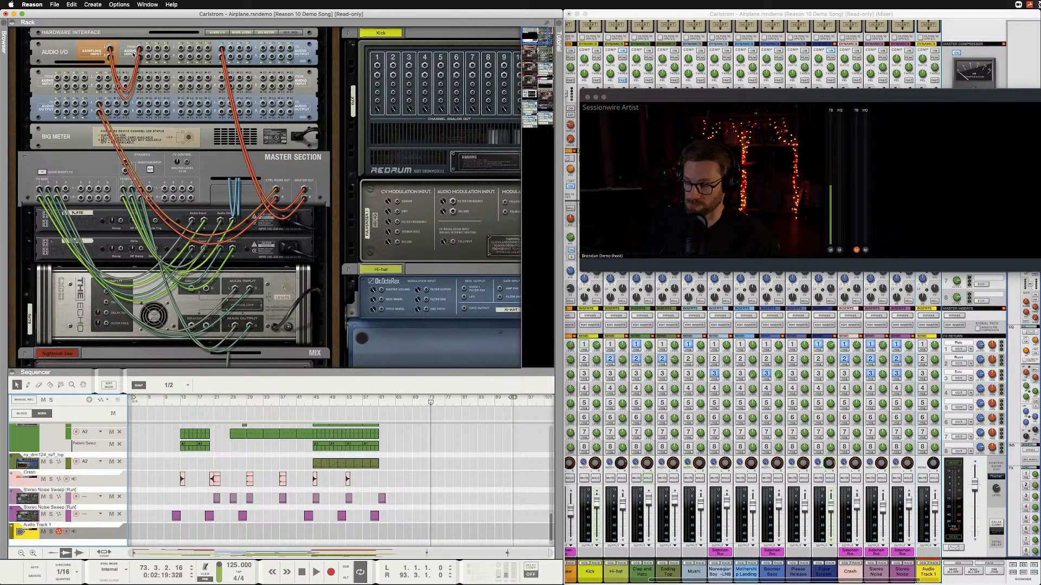
{"action": "right_click", "coordinate": [109, 49]}
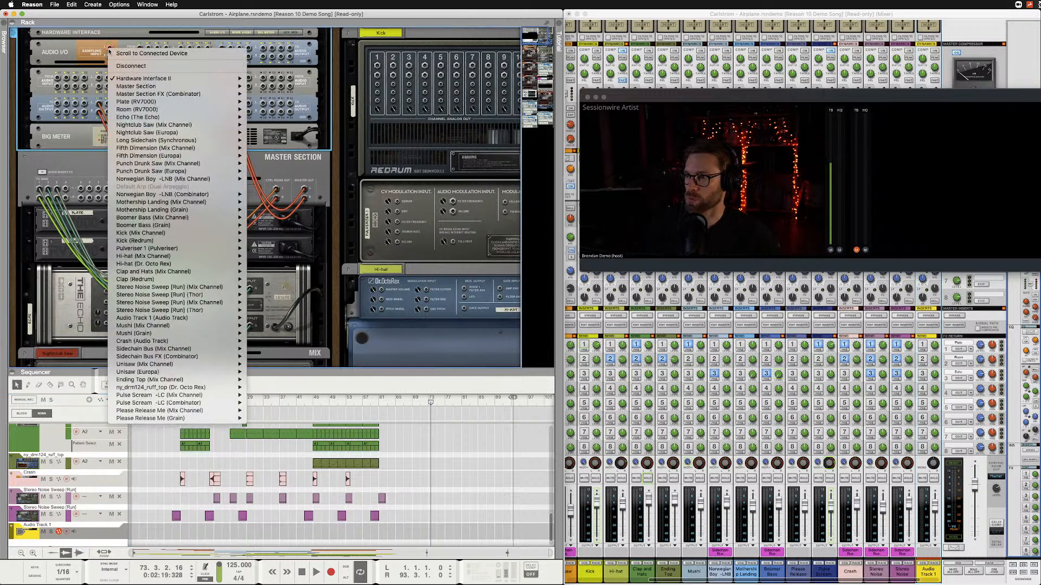
{"action": "left_click", "coordinate": [113, 64]}
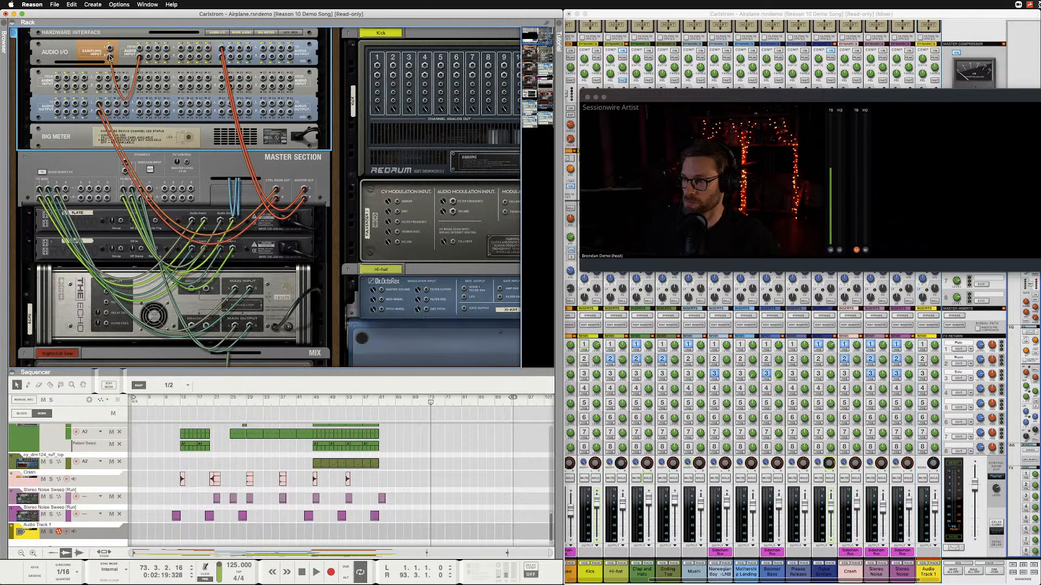
{"action": "right_click", "coordinate": [108, 57]}
{"action": "left_click", "coordinate": [115, 74]}
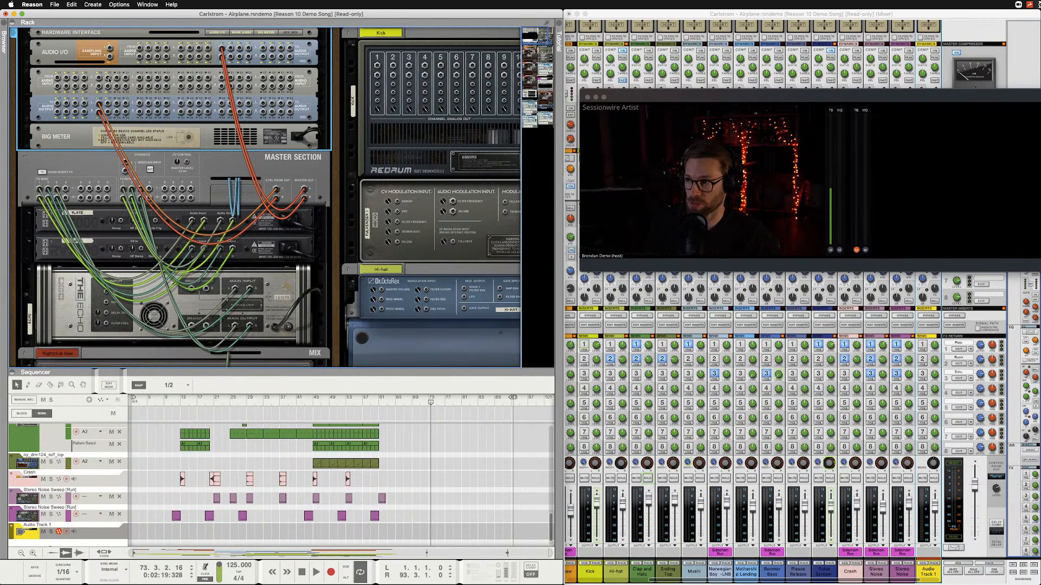
{"action": "left_click_drag", "start_coordinate": [109, 78], "coordinate": [110, 50]}
{"action": "left_click_drag", "start_coordinate": [108, 86], "coordinate": [110, 57]}
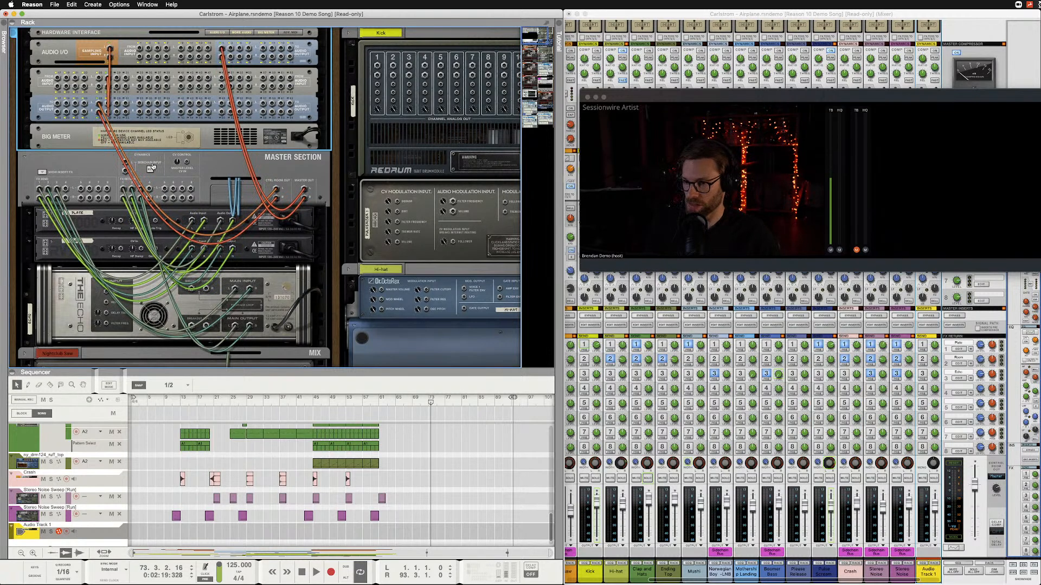
Switch to Audio MIDI Setup to show the aggregate device's channels, and select Sessionwire Receive Plugin as Sessionwire's HQ audio destination.
{"action": "key", "text": "super+Tab"}
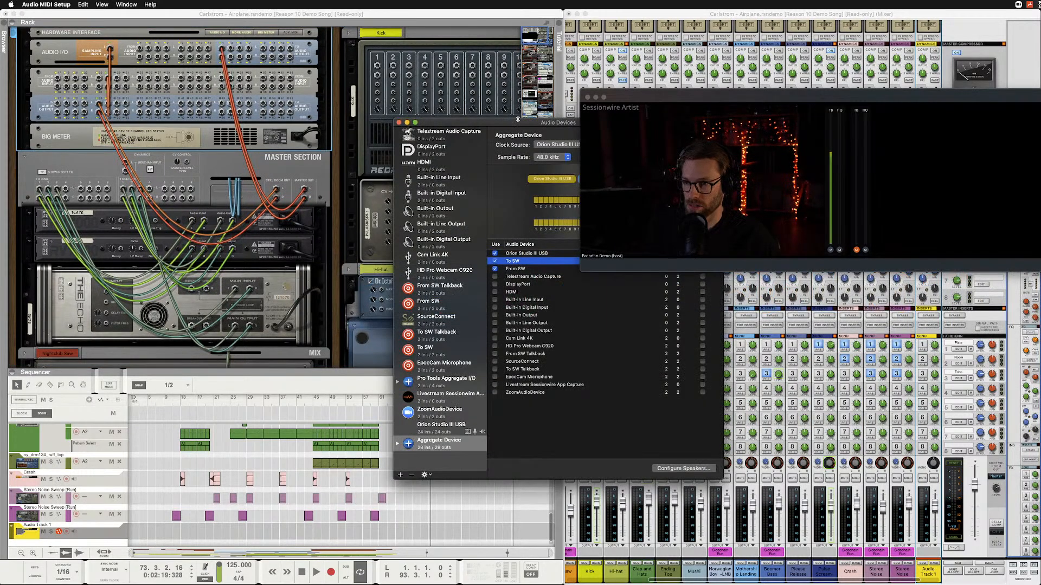
{"action": "left_click_drag", "start_coordinate": [518, 122], "coordinate": [350, 183]}
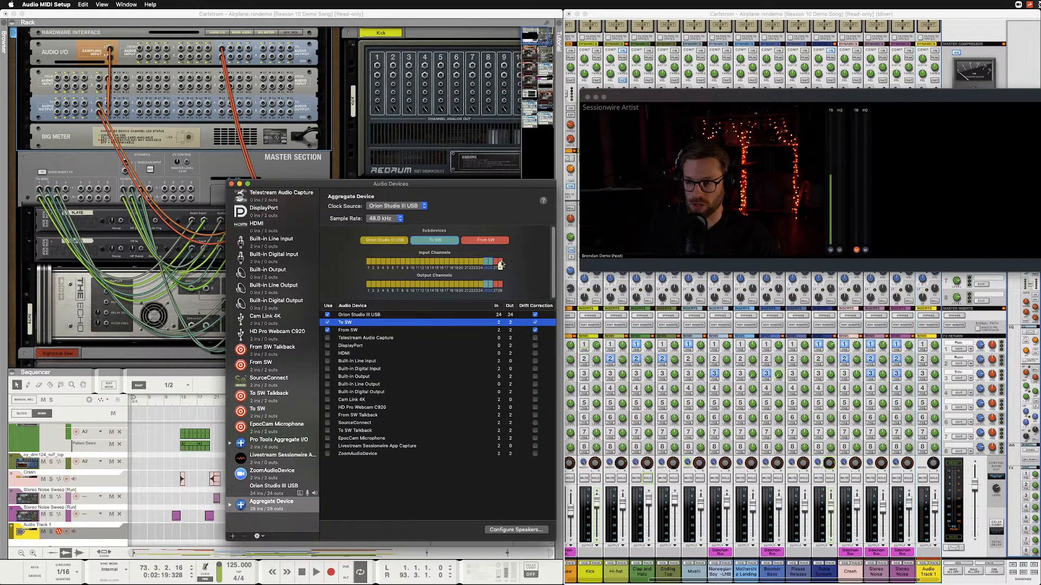
{"action": "left_click", "coordinate": [742, 257]}
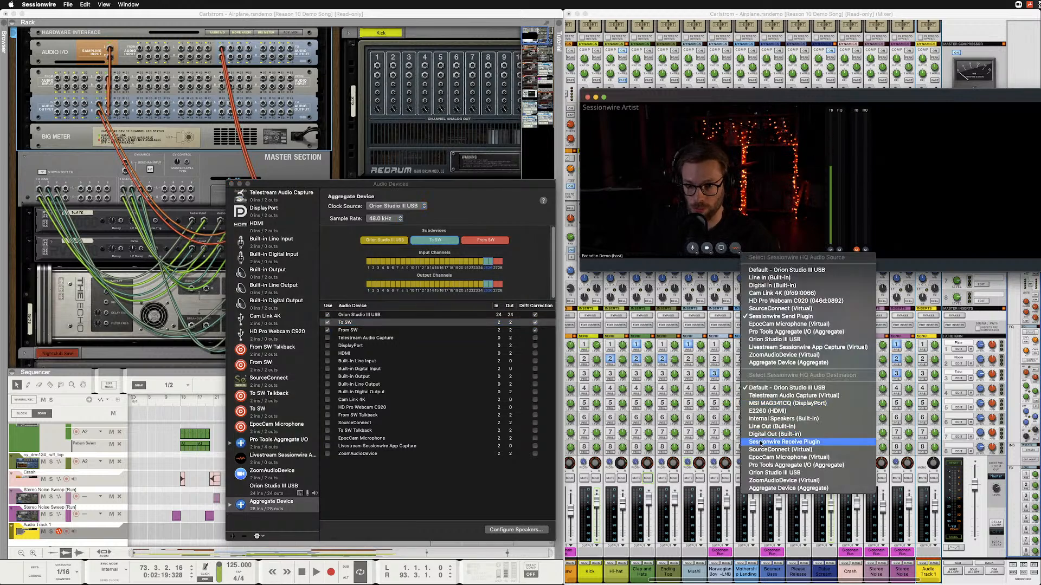
{"action": "left_click", "coordinate": [771, 446]}
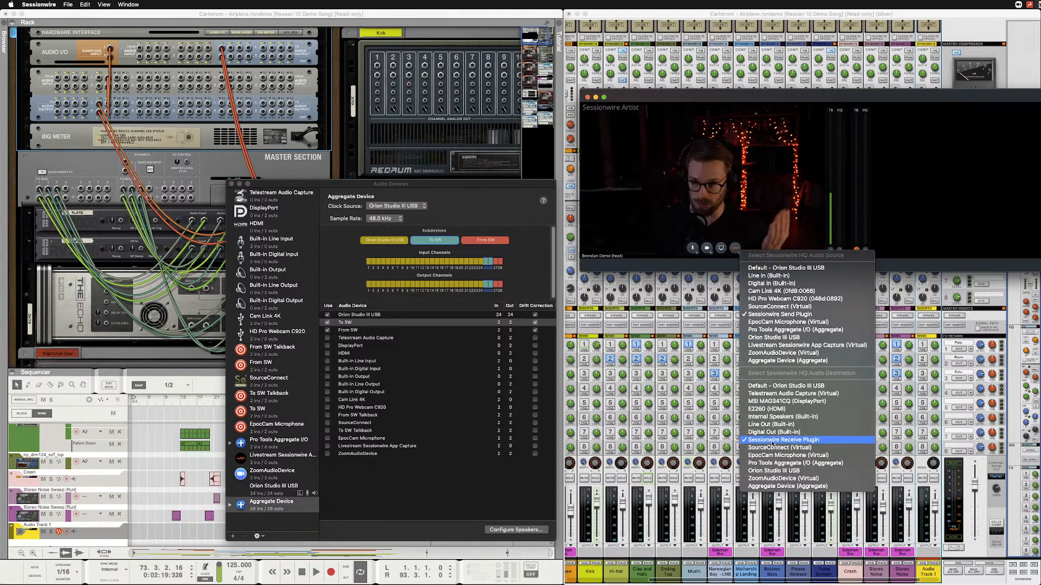
Highlight the From SW subdevice's channels in the aggregate device and shift the Sessionwire window slightly lower over the mixer.
{"action": "left_click", "coordinate": [355, 323]}
{"action": "left_click", "coordinate": [350, 330]}
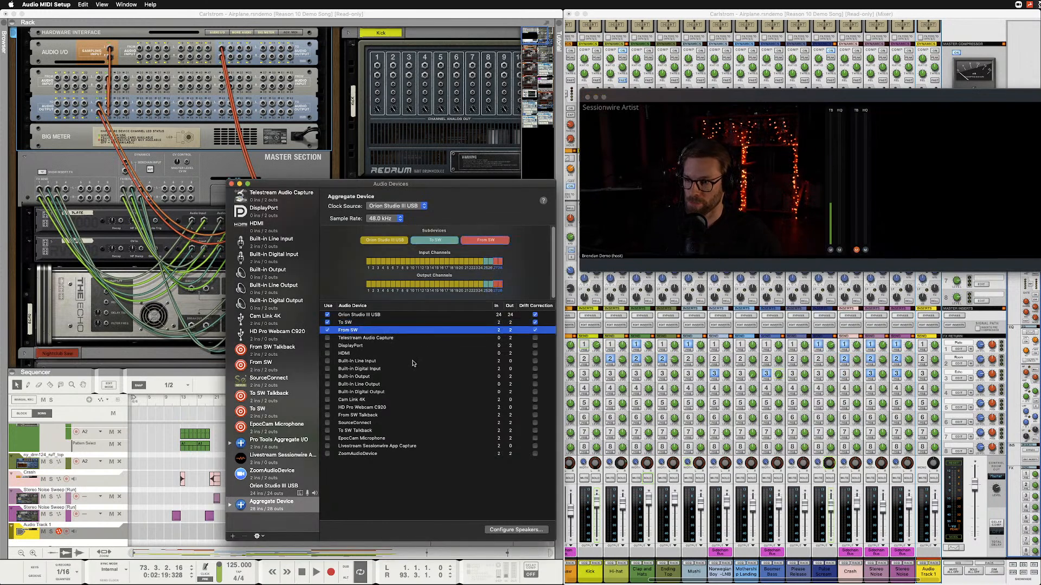
{"action": "left_click_drag", "start_coordinate": [813, 99], "coordinate": [817, 122]}
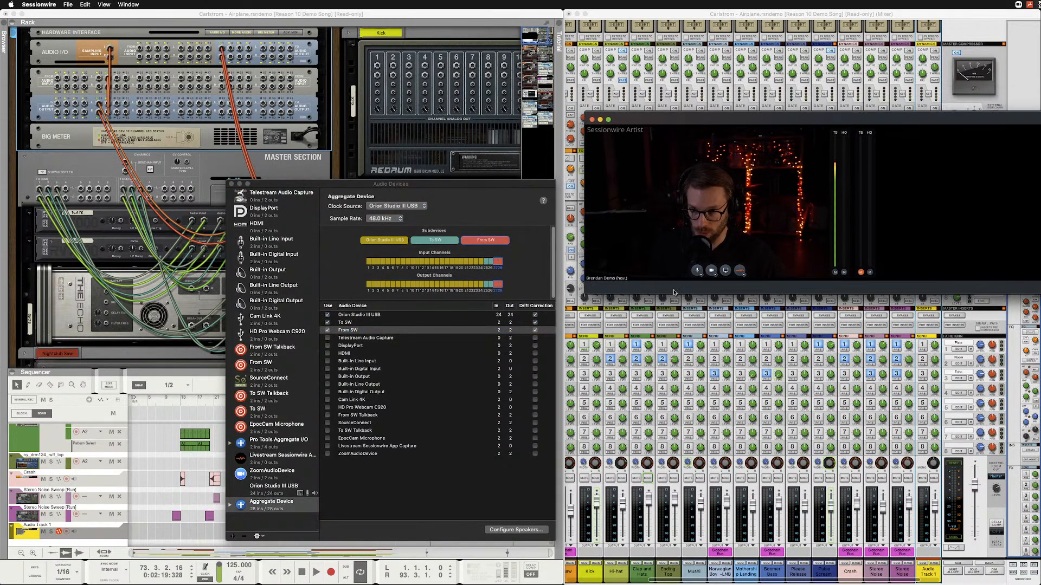
Check the From SW channels in the aggregate device, switch to Reason, and bring up the front of Audio Track 1's rack device.
{"action": "left_click", "coordinate": [496, 263]}
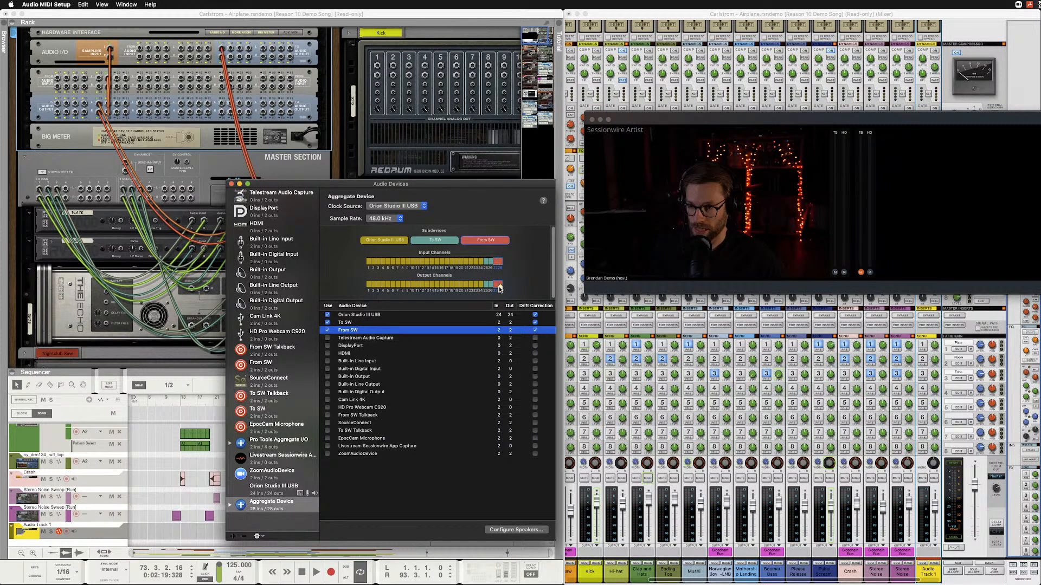
{"action": "left_click", "coordinate": [213, 19]}
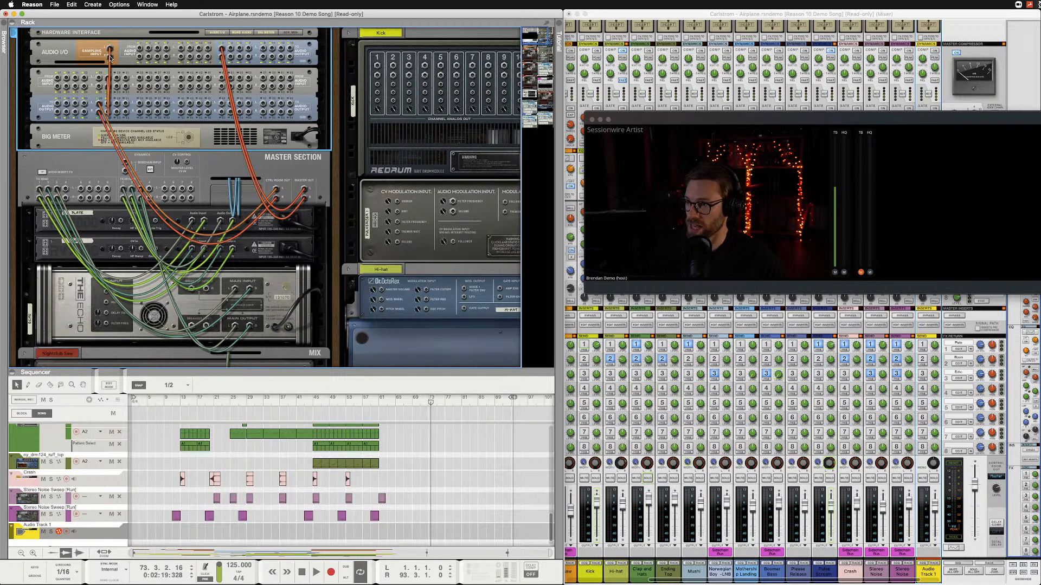
{"action": "left_click", "coordinate": [54, 525]}
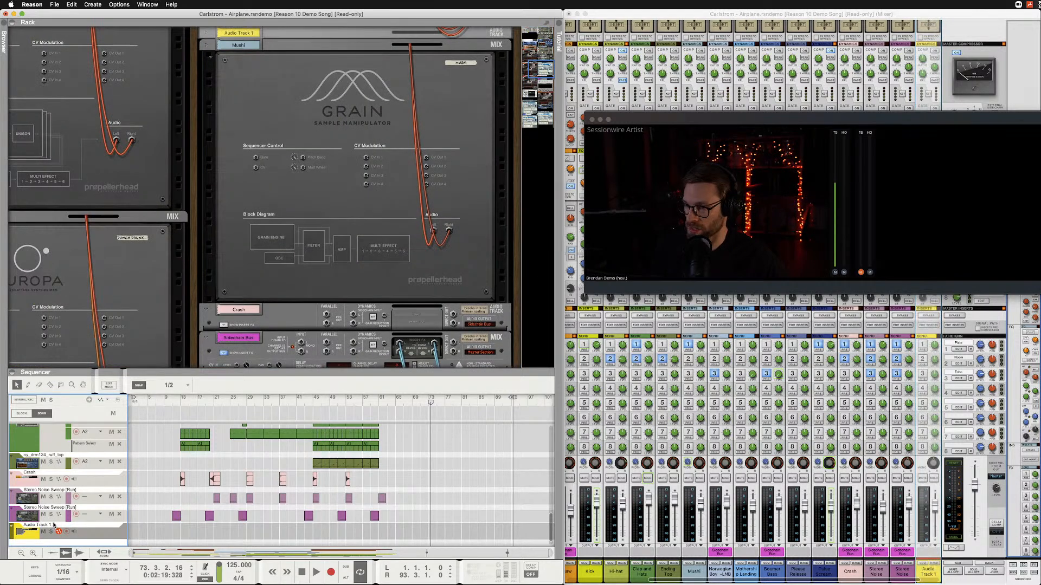
{"action": "left_click", "coordinate": [205, 36]}
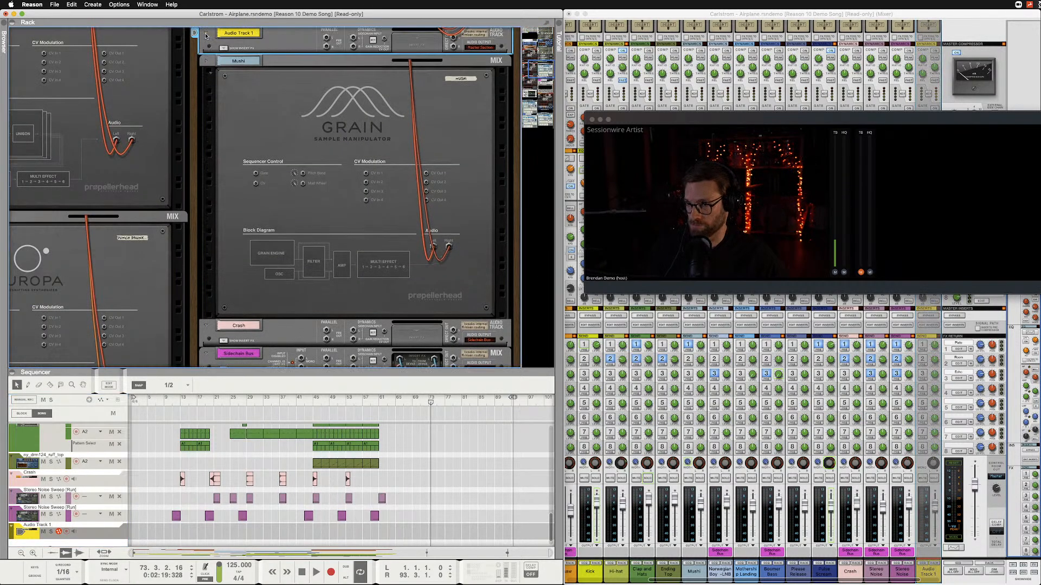
{"action": "scroll", "coordinate": [321, 245], "scroll_direction": "up", "scroll_amount": 5}
{"action": "scroll", "coordinate": [320, 245], "scroll_direction": "down", "scroll_amount": 1}
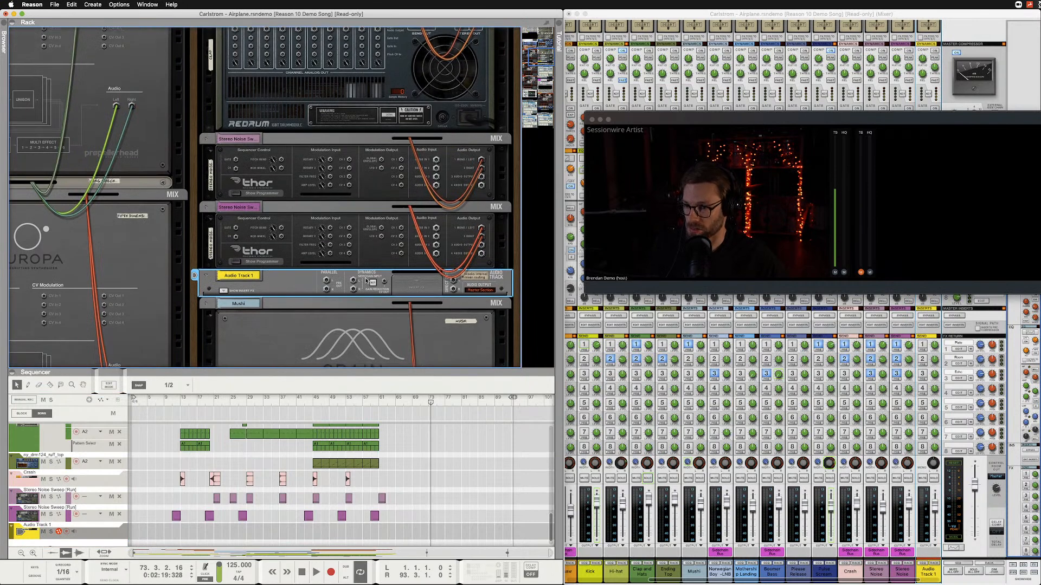
{"action": "left_click", "coordinate": [480, 291]}
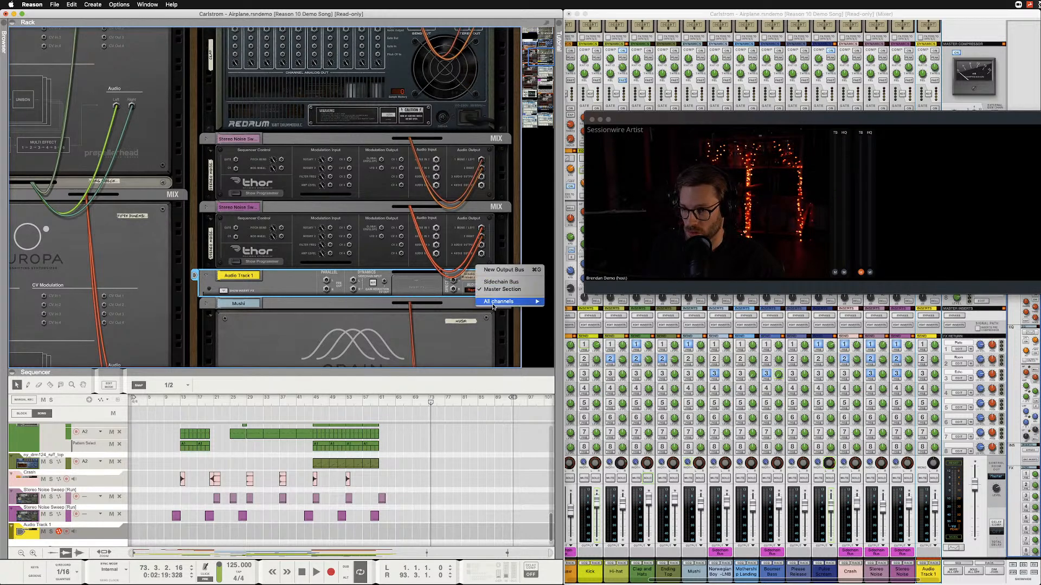
{"action": "key", "text": "Escape"}
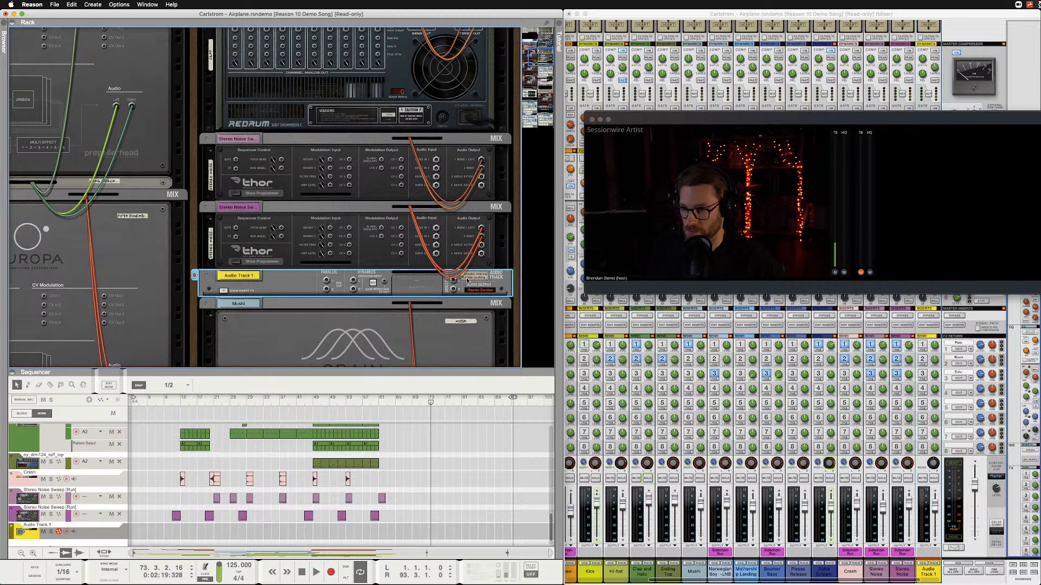
{"action": "key", "text": "Tab"}
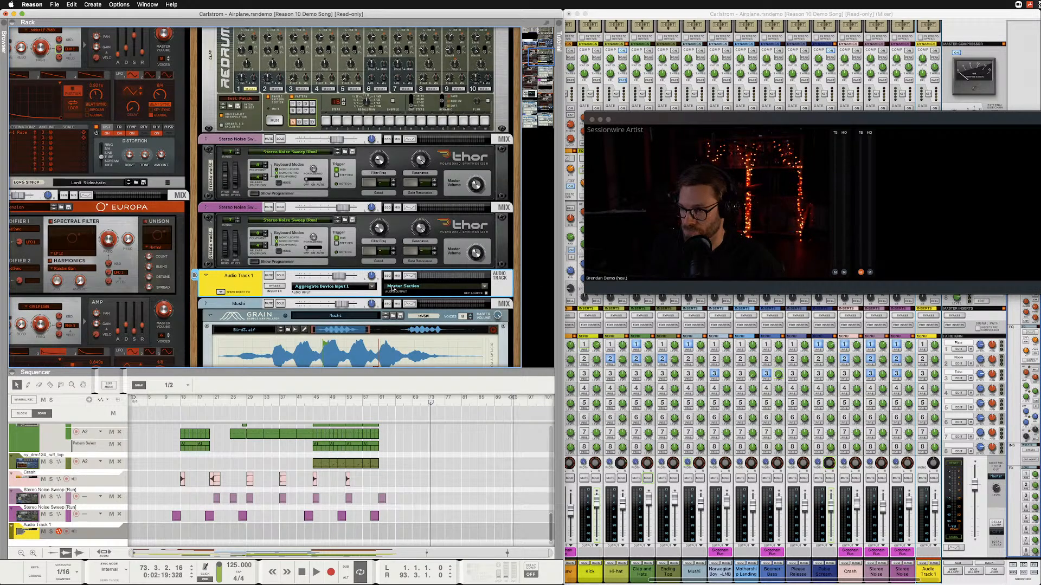
Set Audio Track 1 to stereo input from Aggregate Device Input 27 + Input 28 and record-enable the track.
{"action": "left_click", "coordinate": [372, 287]}
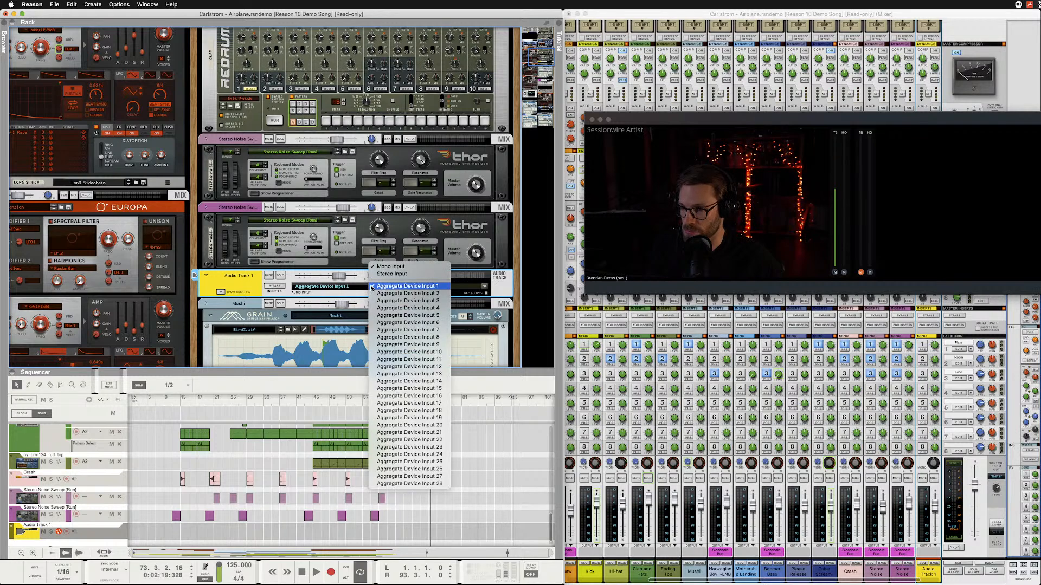
{"action": "left_click", "coordinate": [387, 273]}
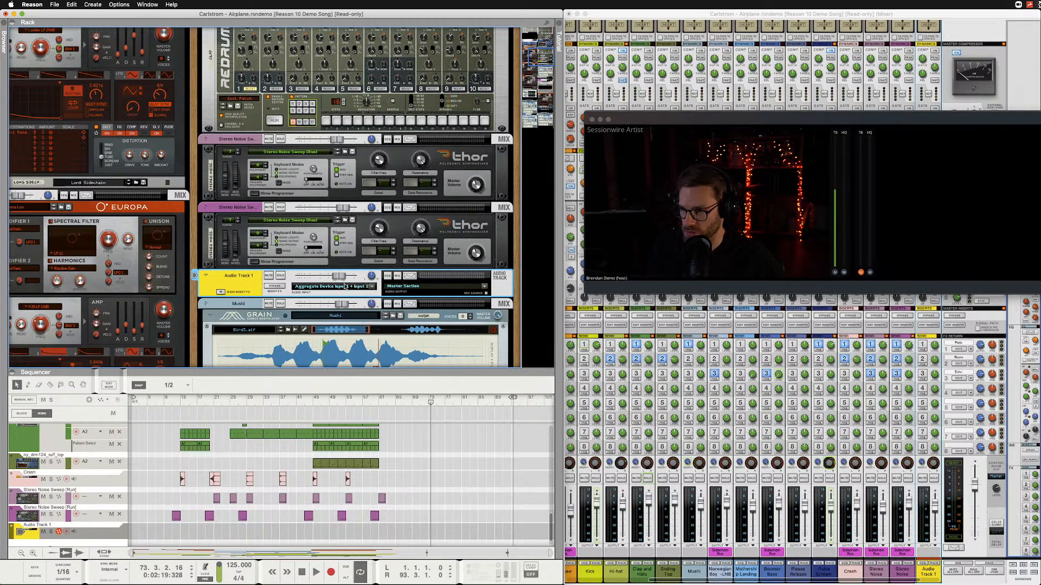
{"action": "left_click", "coordinate": [373, 287]}
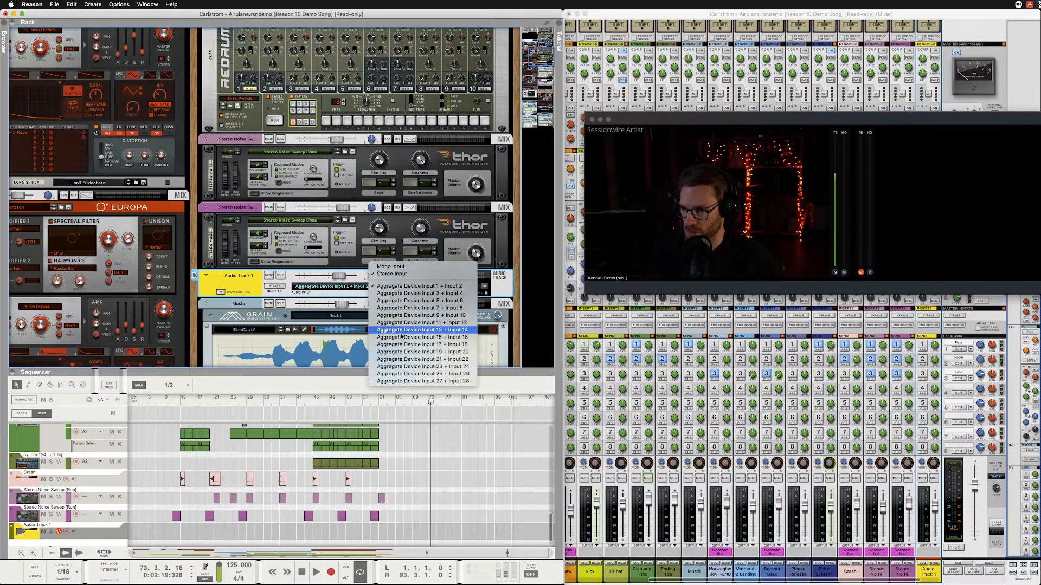
{"action": "left_click", "coordinate": [420, 381]}
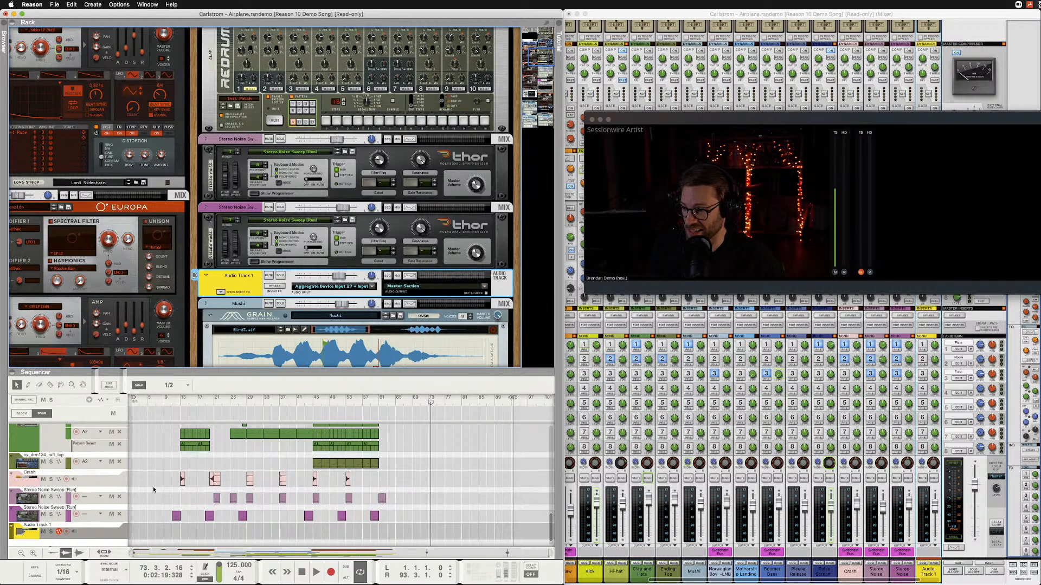
{"action": "left_click", "coordinate": [68, 532]}
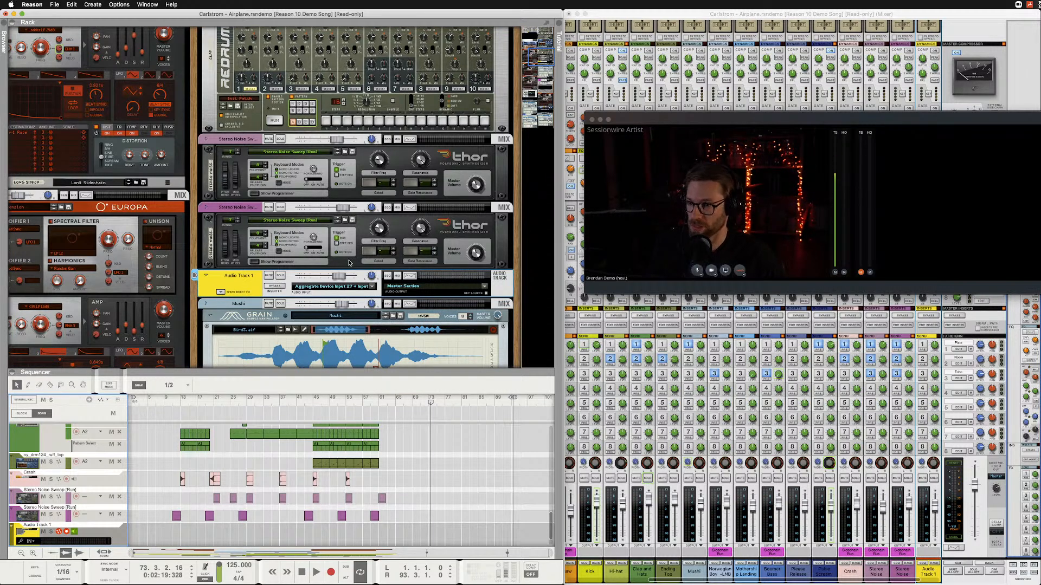
Disconnect the stereo pair of cables from the Sampling Input on the Hardware Interface and return to the rack's front view.
{"action": "key", "text": "Tab"}
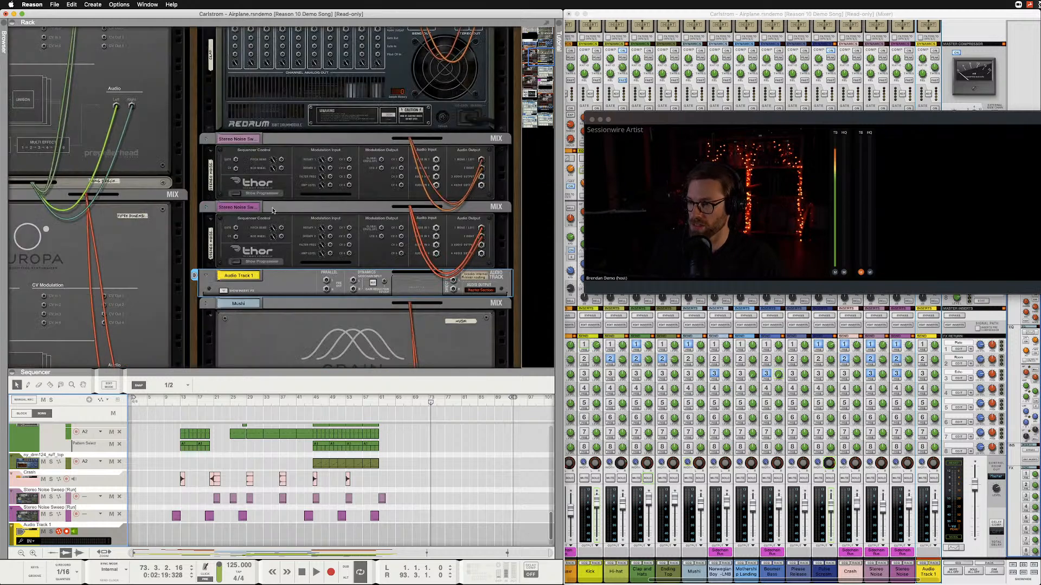
{"action": "scroll", "coordinate": [249, 190], "scroll_direction": "up", "scroll_amount": 5}
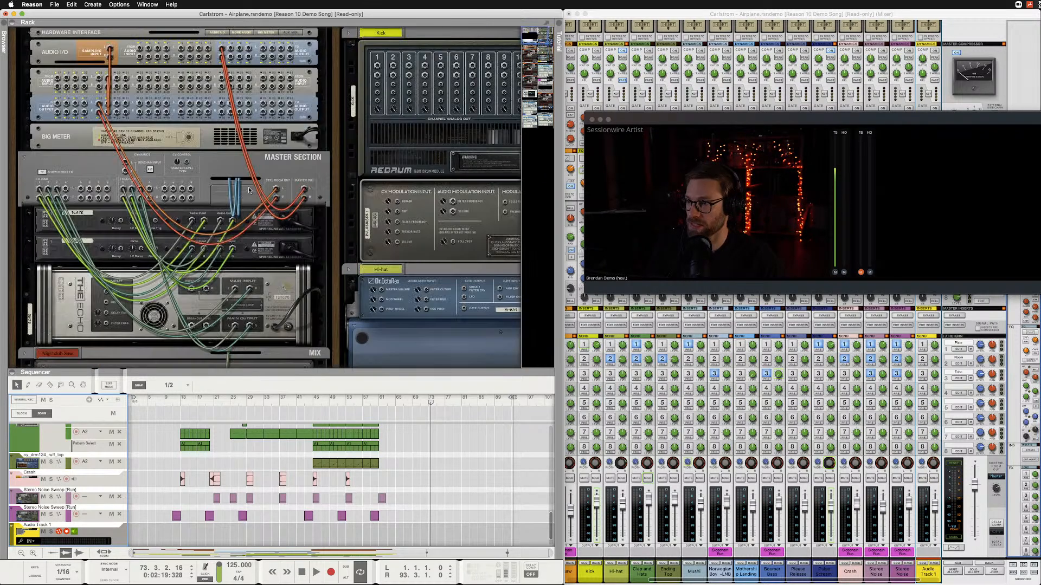
{"action": "left_click", "coordinate": [110, 50]}
{"action": "left_click", "coordinate": [110, 56]}
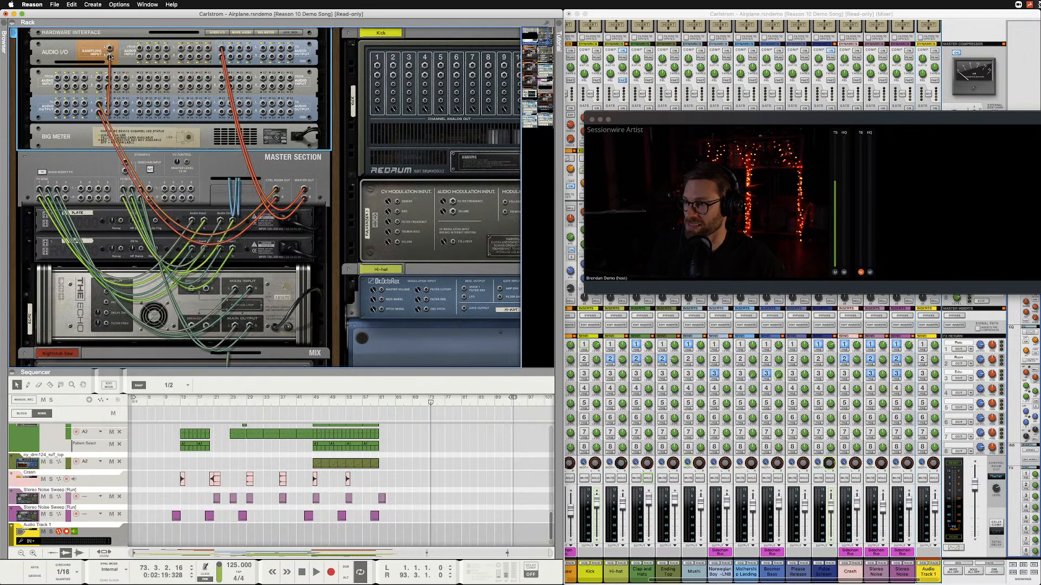
{"action": "right_click", "coordinate": [110, 56]}
{"action": "left_click", "coordinate": [119, 71]}
{"action": "key", "text": "Tab"}
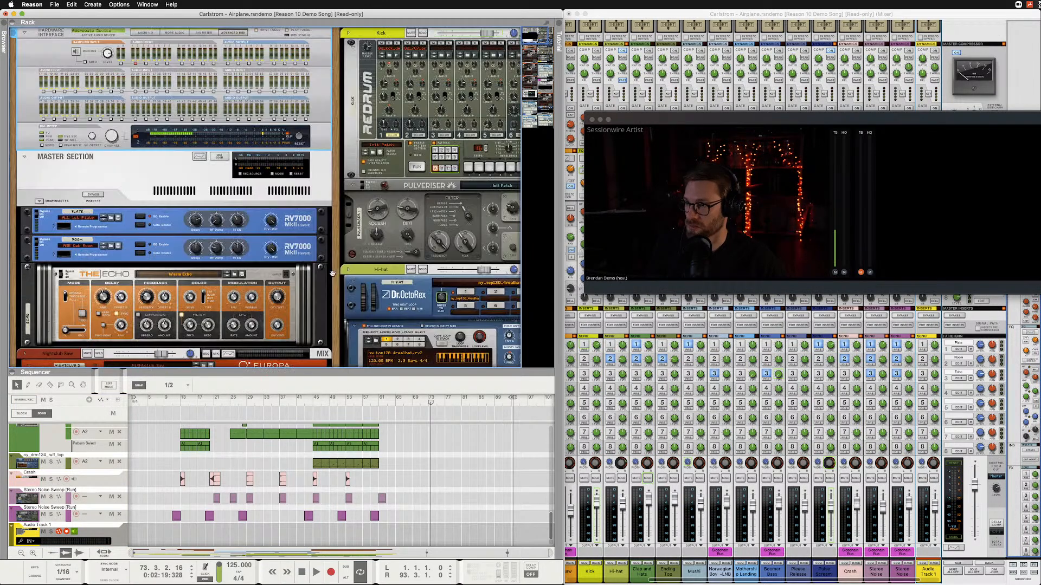
Rename Audio Track 1 as Sessionwire Receive and lower its level fader slightly.
{"action": "scroll", "coordinate": [333, 274], "scroll_direction": "down", "scroll_amount": 10}
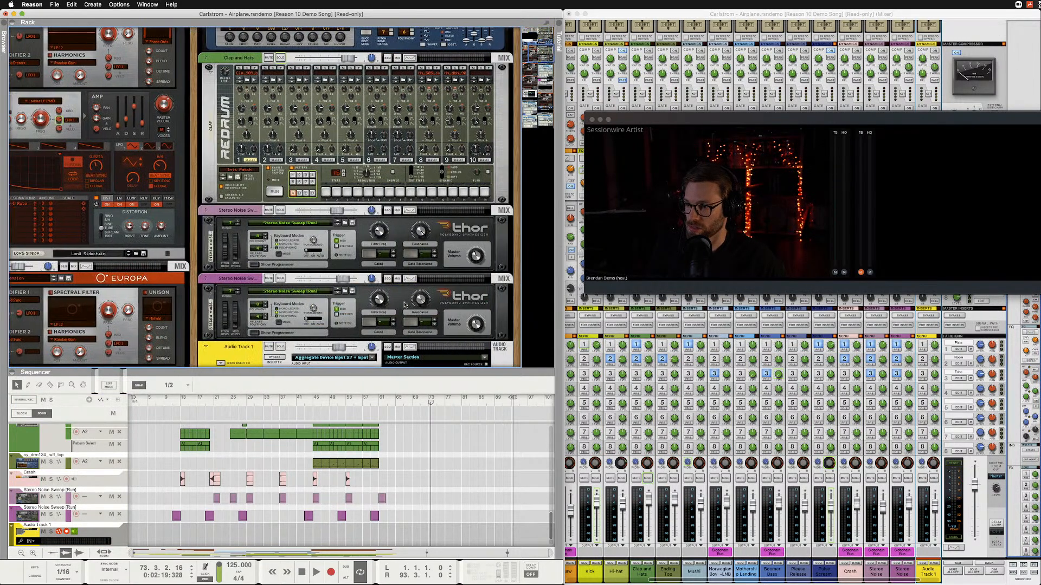
{"action": "scroll", "coordinate": [404, 305], "scroll_direction": "down", "scroll_amount": 4}
{"action": "double_click", "coordinate": [246, 176]}
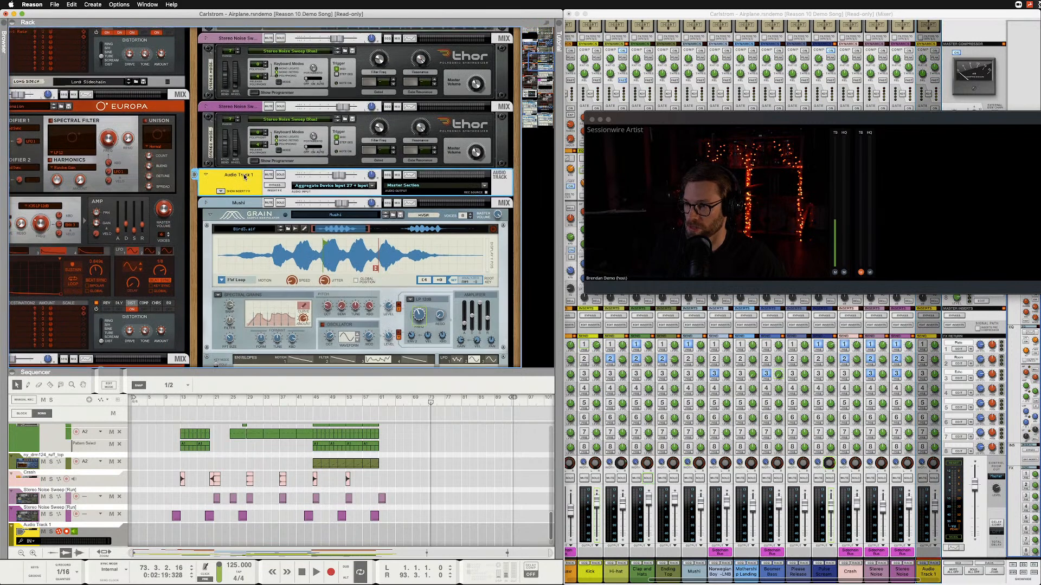
{"action": "type", "text": "Session"}
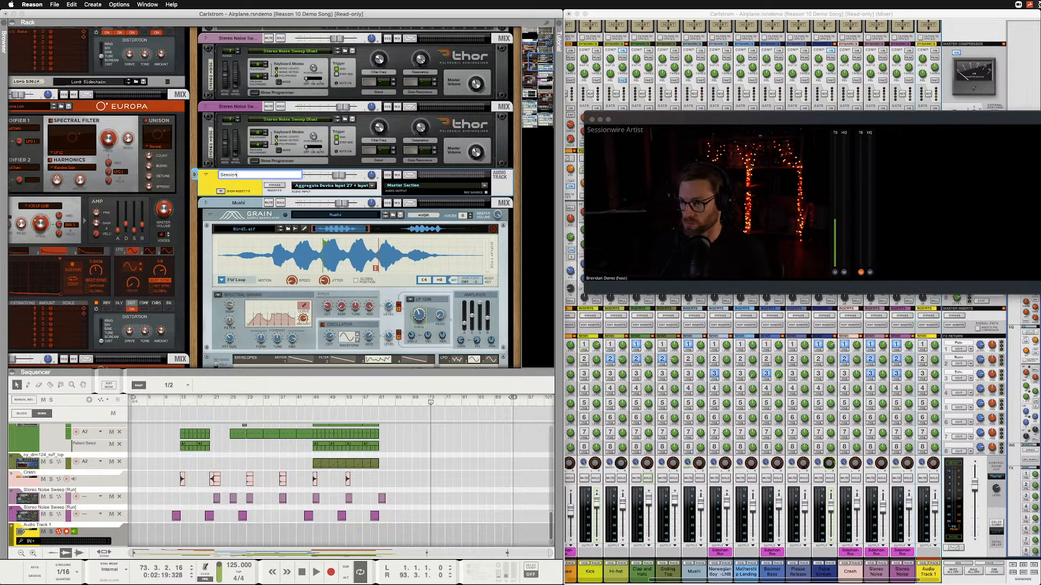
{"action": "type", "text": "wire Receive"}
{"action": "key", "text": "Return"}
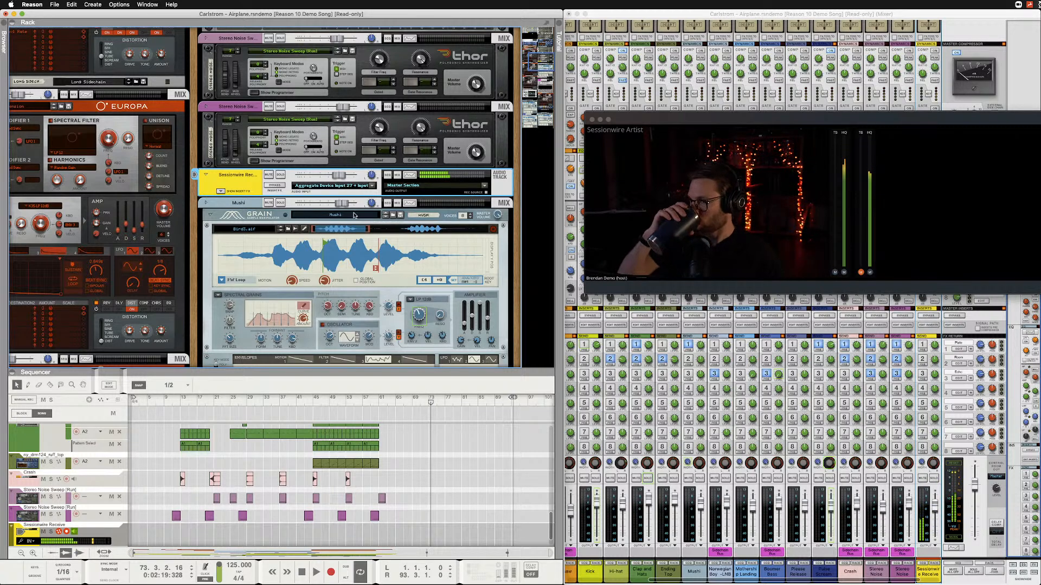
{"action": "mouse_move", "coordinate": [340, 177]}
{"action": "left_mouse_down"}
{"action": "mouse_move", "coordinate": [306, 179]}
{"action": "mouse_move", "coordinate": [337, 182]}
{"action": "left_mouse_up"}
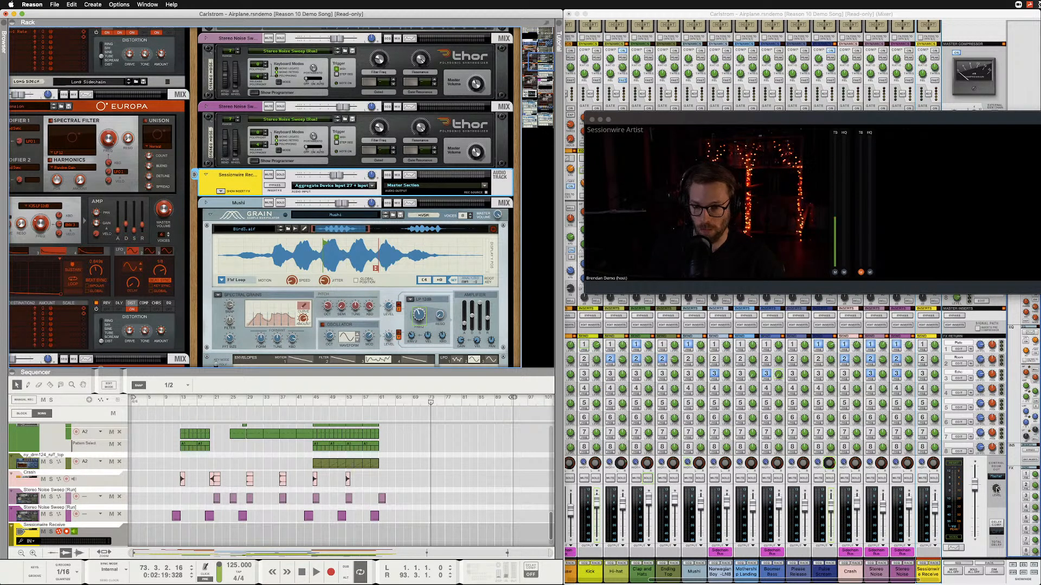
Route the Sessionwire Receive track to a new output bus and list the available output channels for that bus.
{"action": "left_click", "coordinate": [525, 196]}
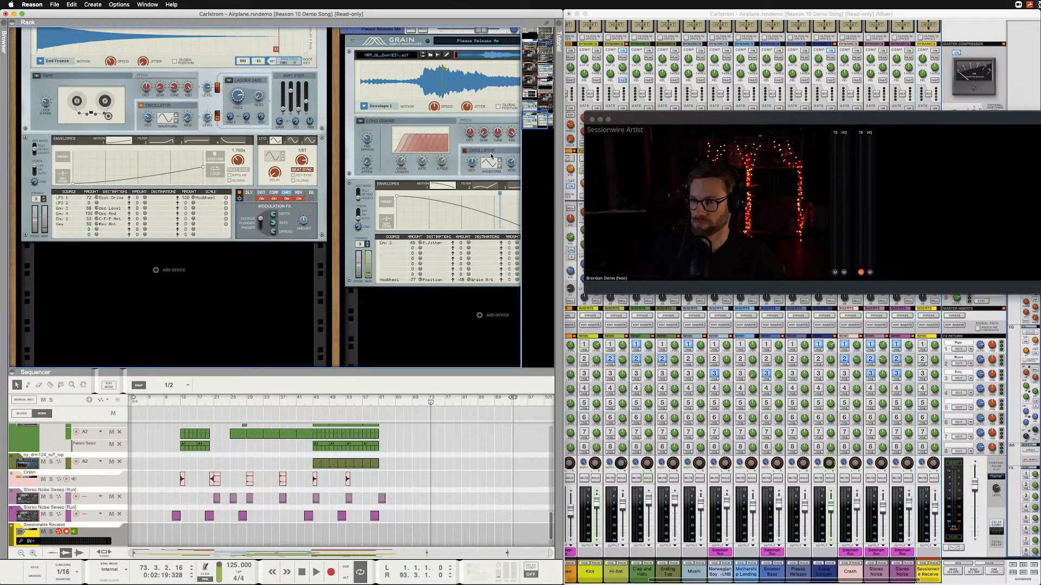
{"action": "scroll", "coordinate": [491, 156], "scroll_direction": "up", "scroll_amount": 10}
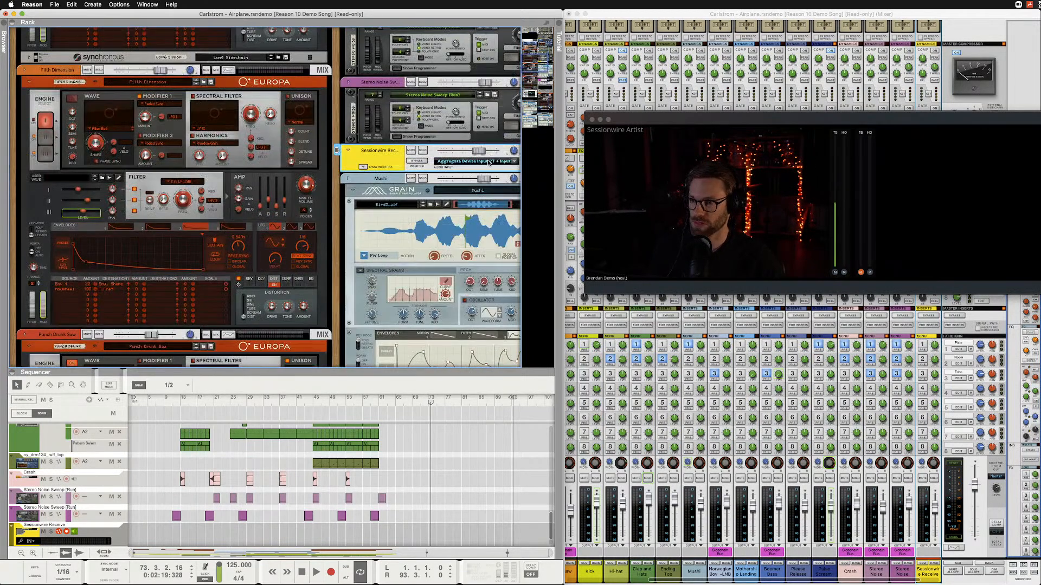
{"action": "scroll", "coordinate": [491, 160], "scroll_direction": "right", "scroll_amount": 5}
{"action": "left_click", "coordinate": [485, 161]}
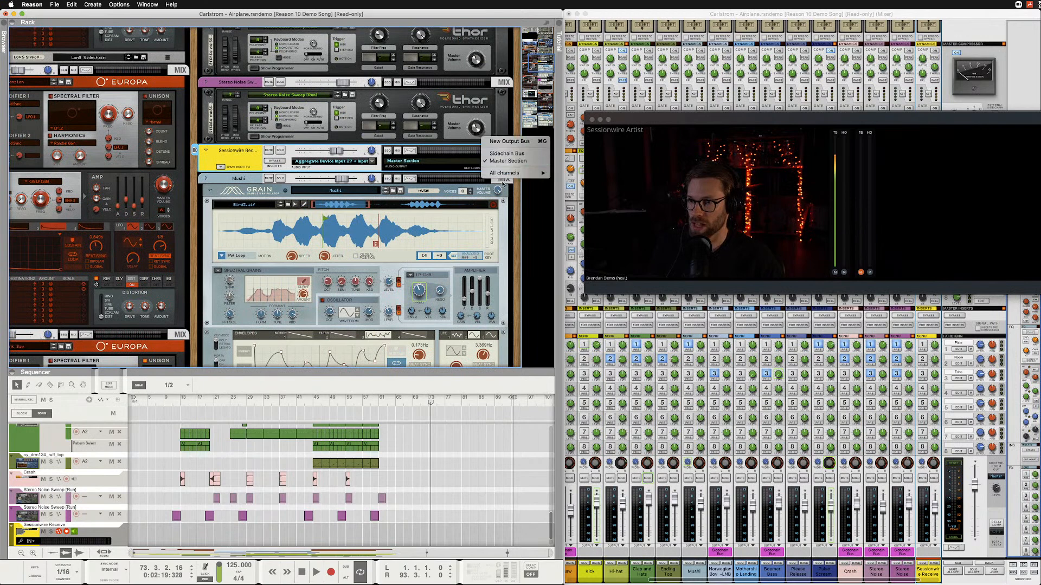
{"action": "left_click", "coordinate": [513, 181]}
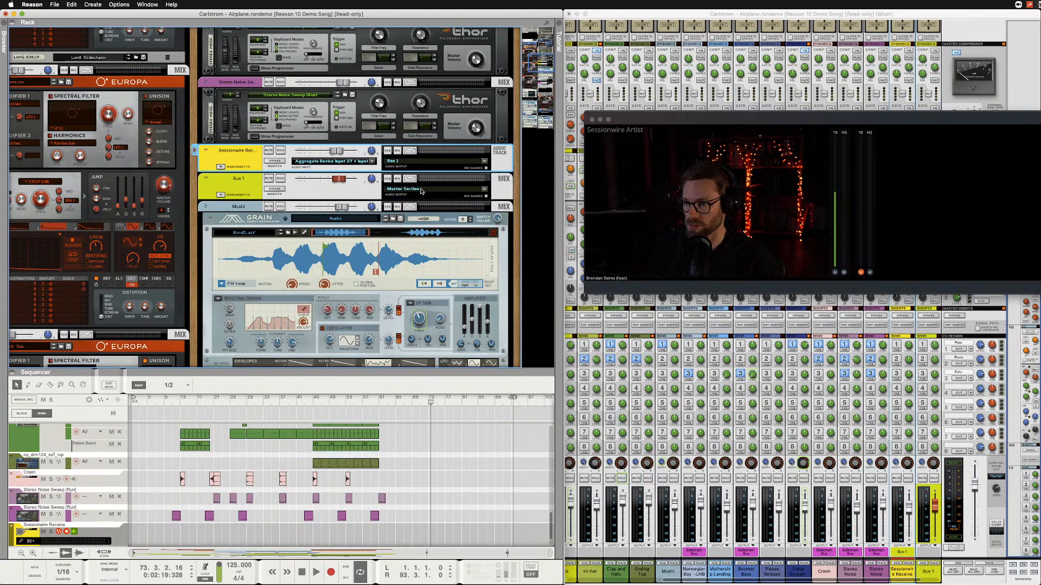
{"action": "left_click", "coordinate": [484, 189]}
{"action": "mouse_move", "coordinate": [501, 201]}
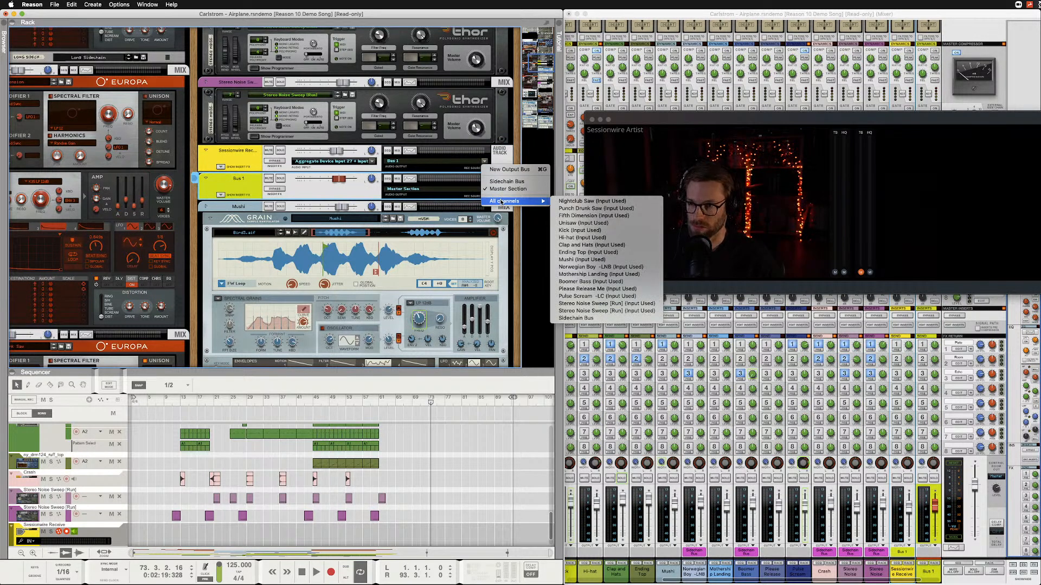
Delete the Bus 1 device from the rack.
{"action": "right_click", "coordinate": [288, 187]}
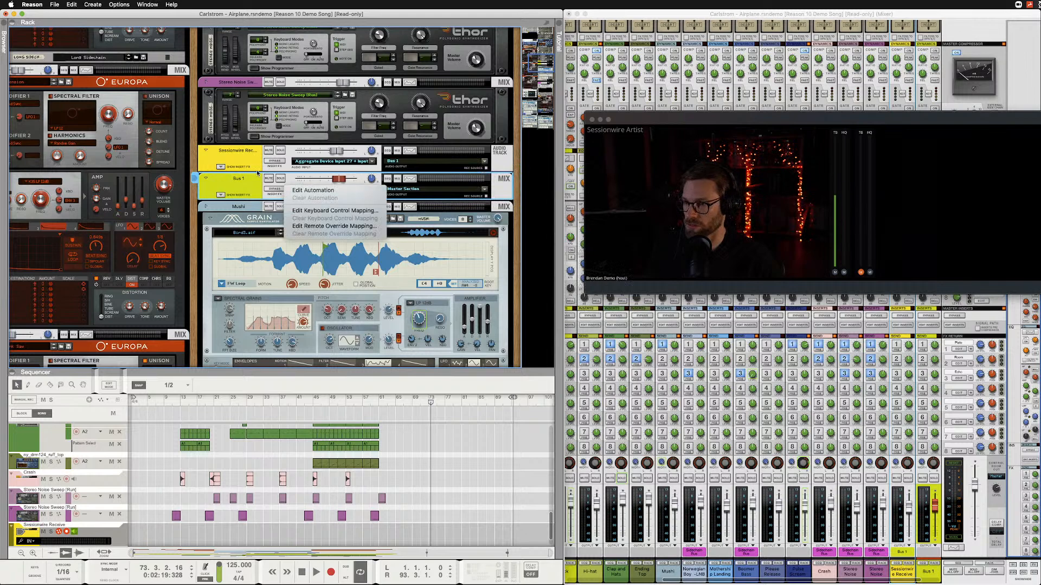
{"action": "right_click", "coordinate": [225, 187]}
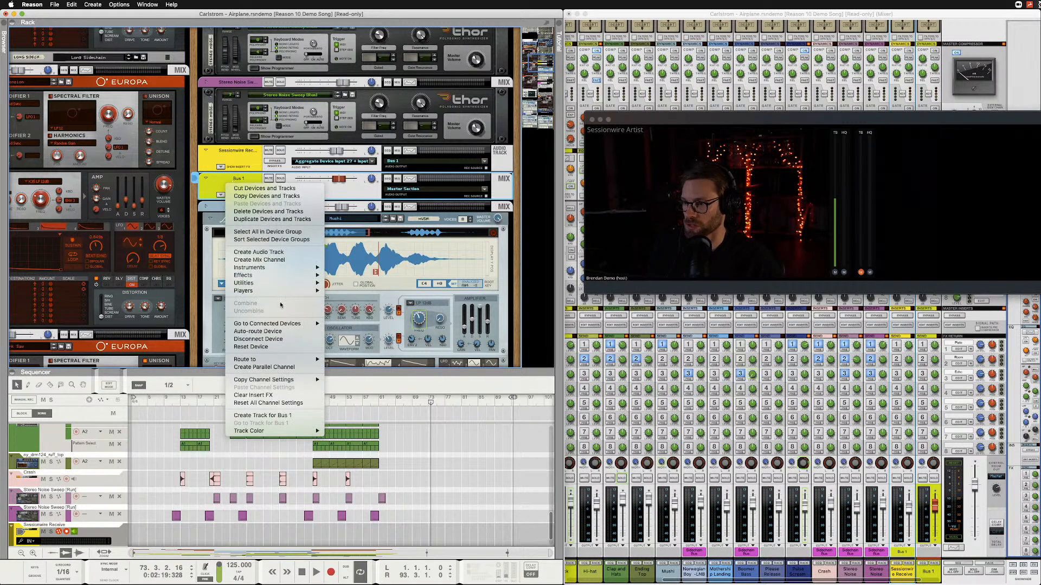
{"action": "left_click", "coordinate": [280, 212]}
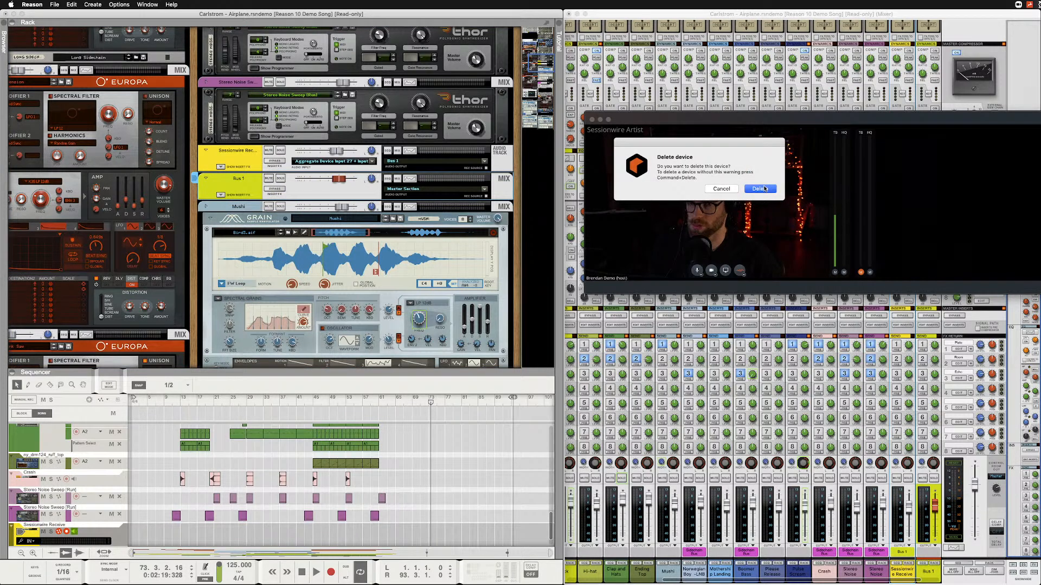
{"action": "left_click", "coordinate": [772, 191]}
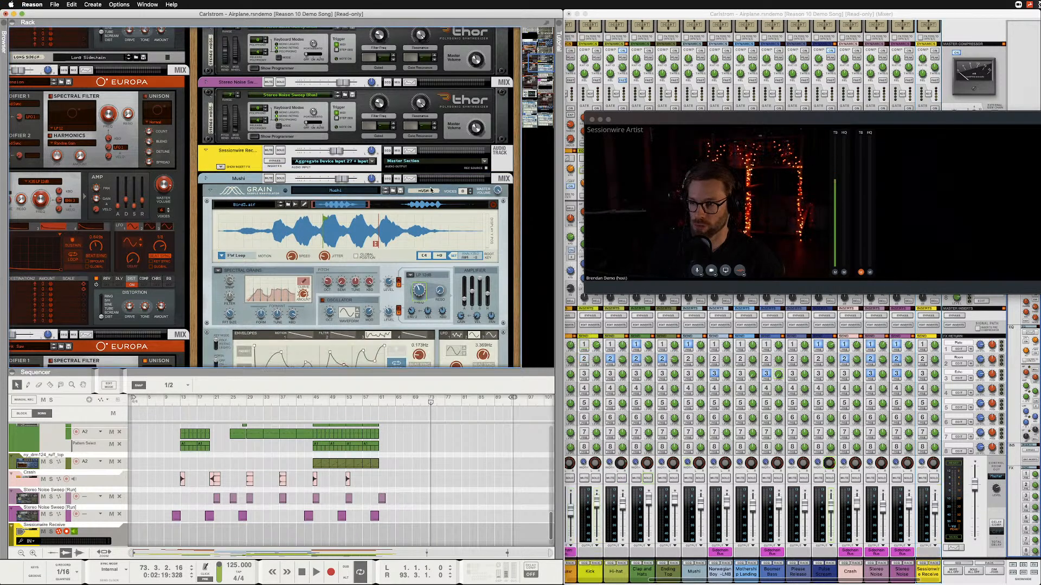
{"action": "left_click", "coordinate": [995, 487]}
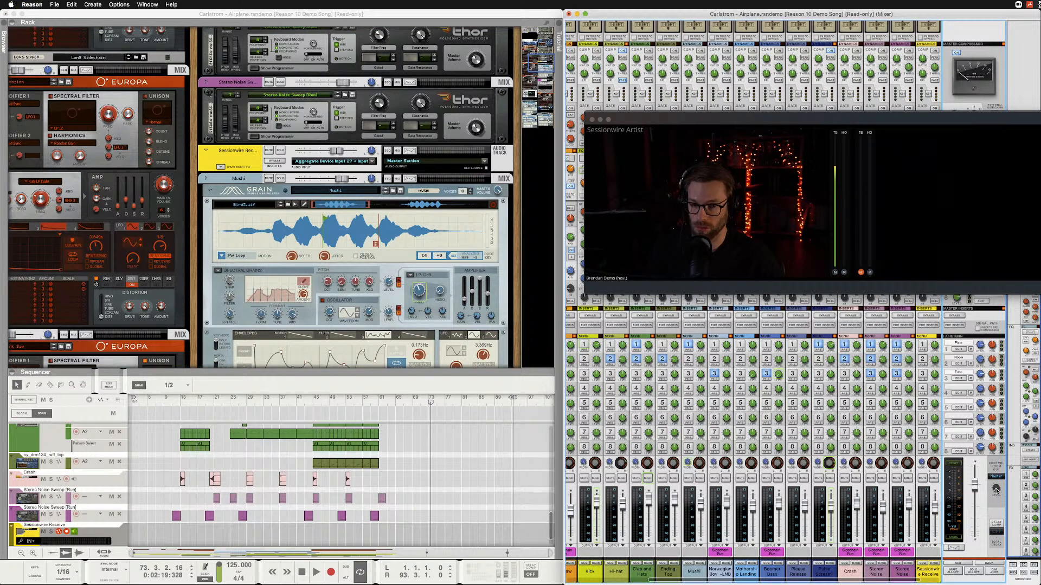
{"action": "mouse_move", "coordinate": [644, 256]}
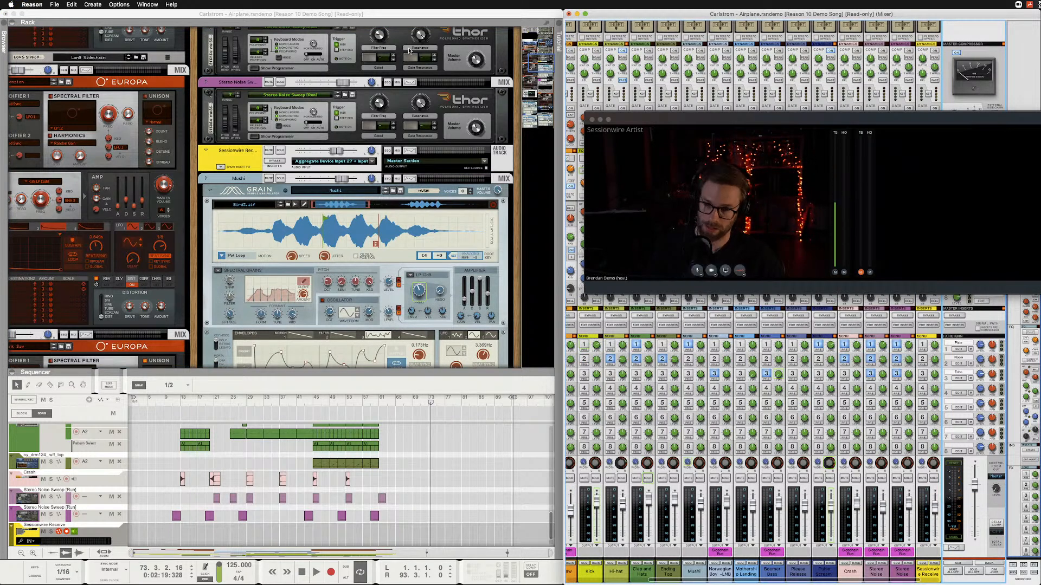
{"action": "left_click", "coordinate": [329, 15]}
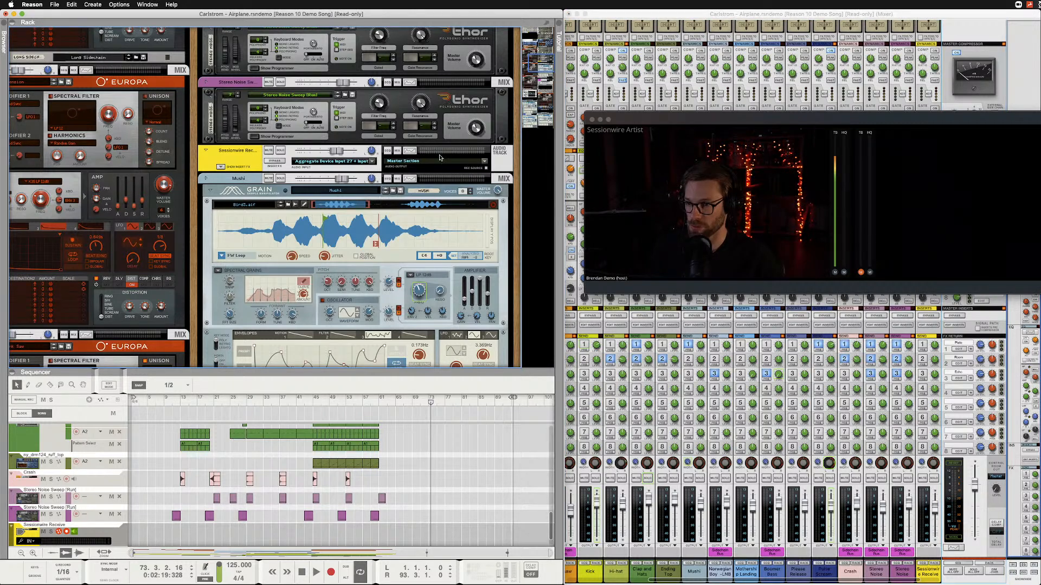
{"action": "scroll", "coordinate": [400, 177], "scroll_direction": "down", "scroll_amount": 1}
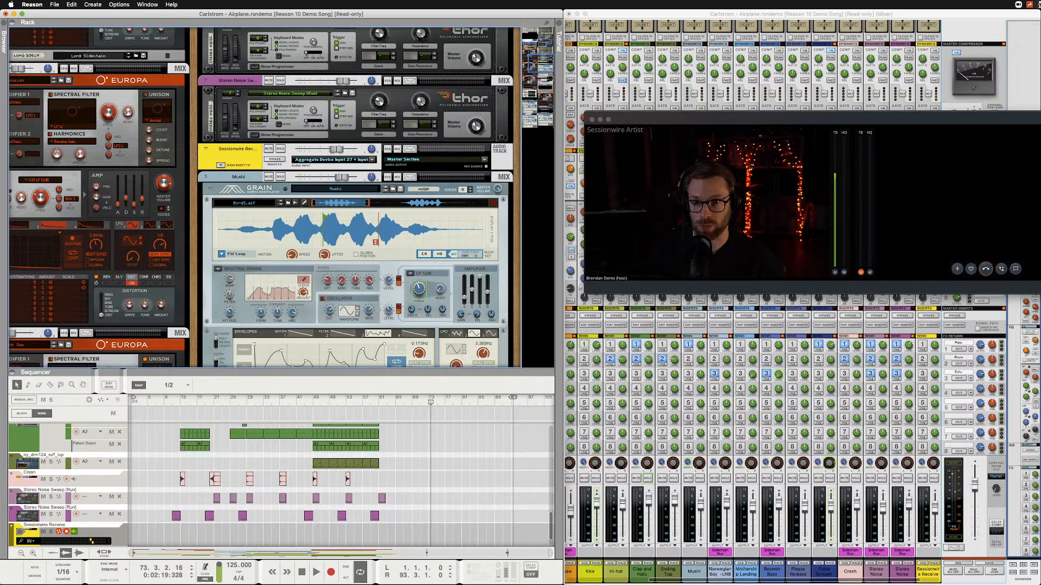
Move the Sessionwire call window aside and delete the Sessionwire Receive audio track together with its rack device.
{"action": "left_click_drag", "start_coordinate": [970, 116], "coordinate": [660, 102]}
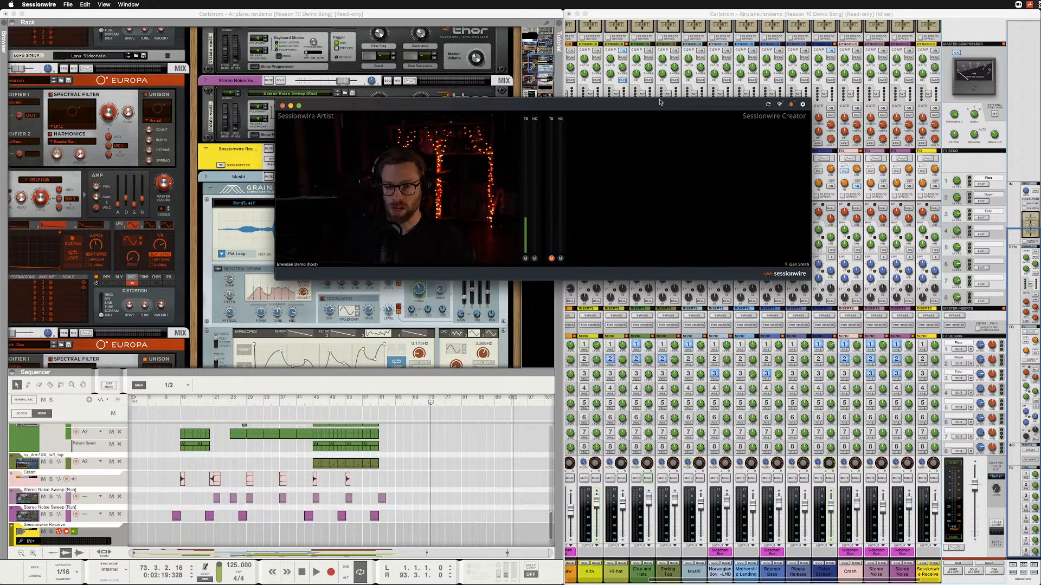
{"action": "mouse_move", "coordinate": [433, 165]}
{"action": "left_click_drag", "start_coordinate": [312, 106], "coordinate": [522, 43]}
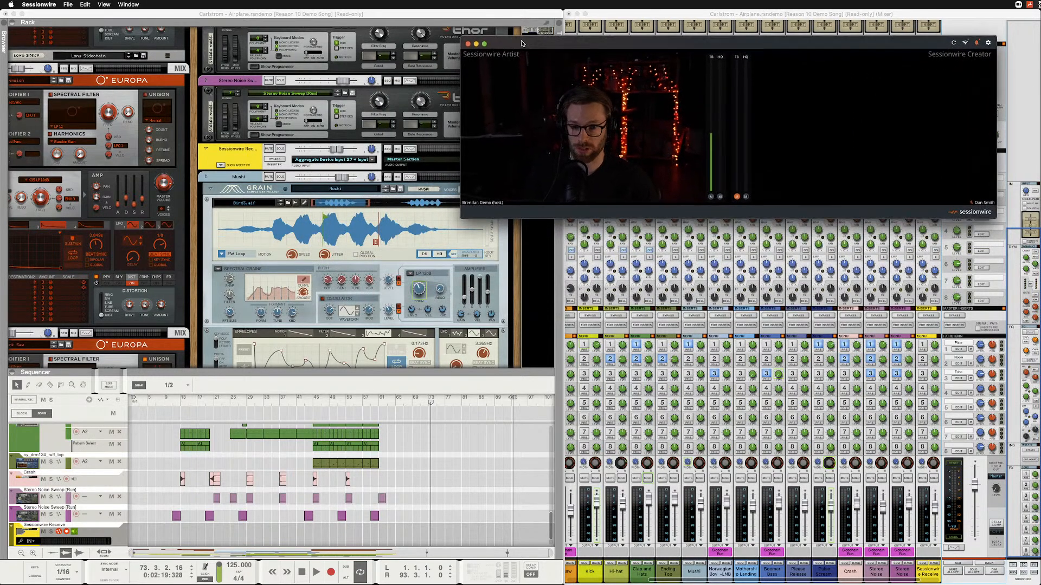
{"action": "right_click", "coordinate": [247, 156]}
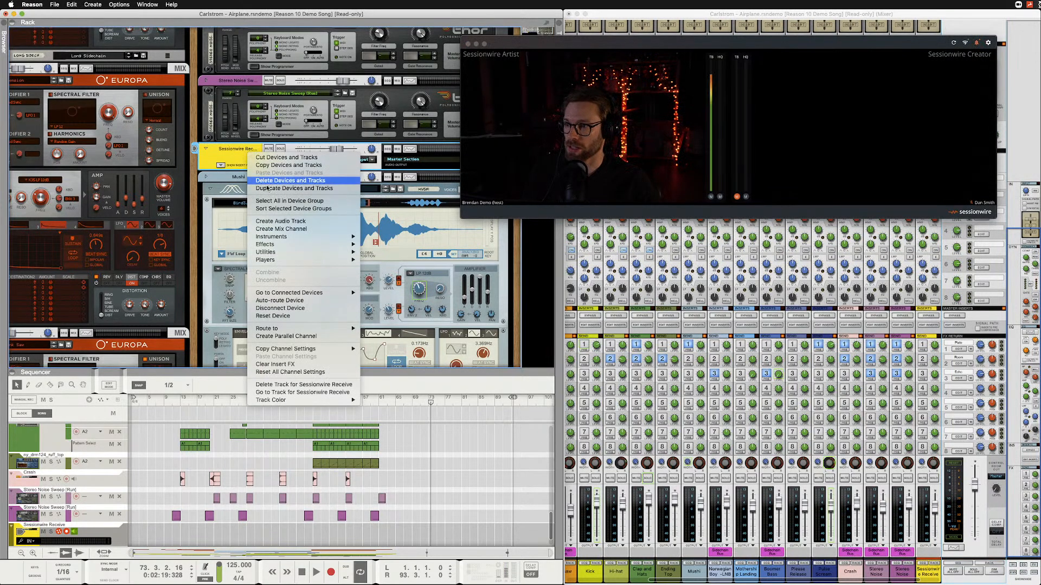
{"action": "left_click", "coordinate": [289, 181]}
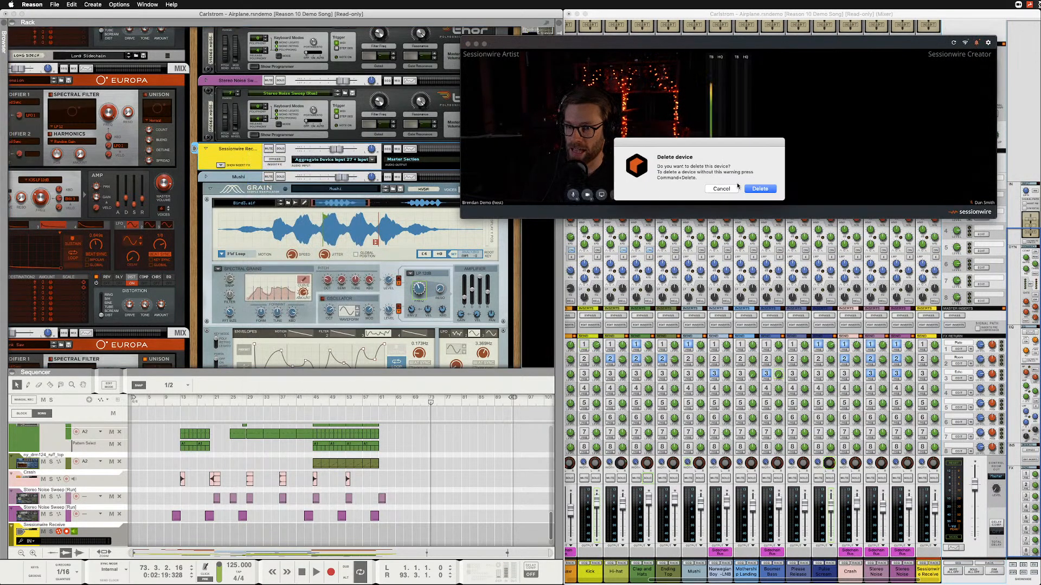
{"action": "key", "text": "Return"}
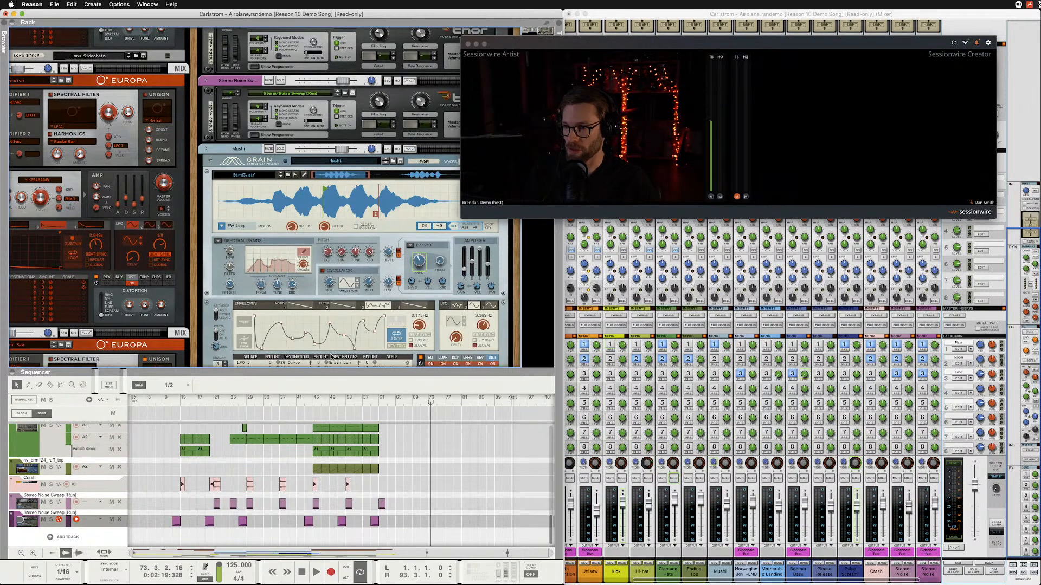
Show the rack's rear and cable Hardware Interface audio inputs 27 and 28 to the Master Section's eighth FX return.
{"action": "left_click_drag", "start_coordinate": [743, 42], "coordinate": [632, 332]}
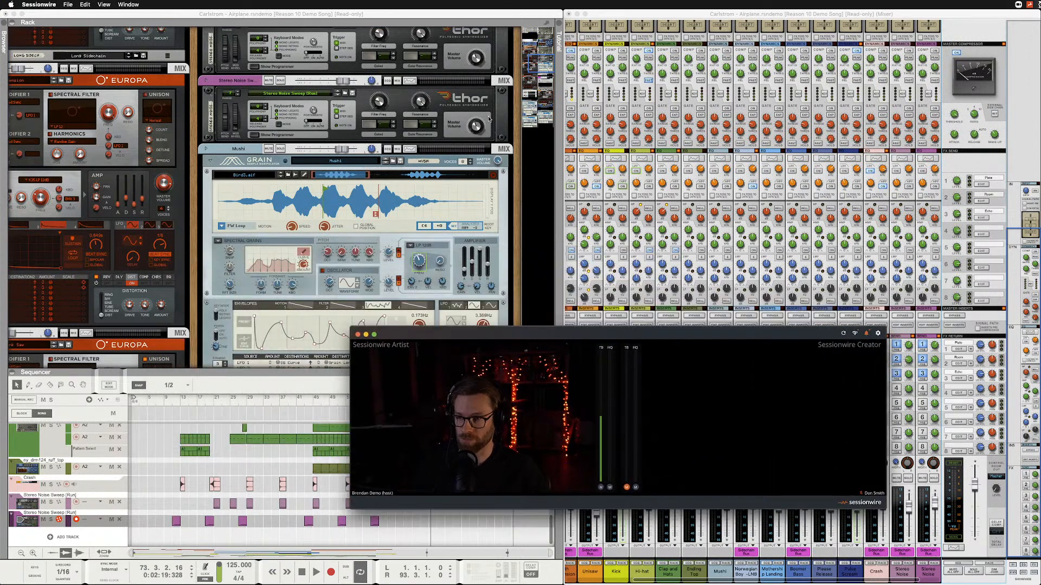
{"action": "left_click", "coordinate": [220, 109]}
{"action": "key", "text": "Tab"}
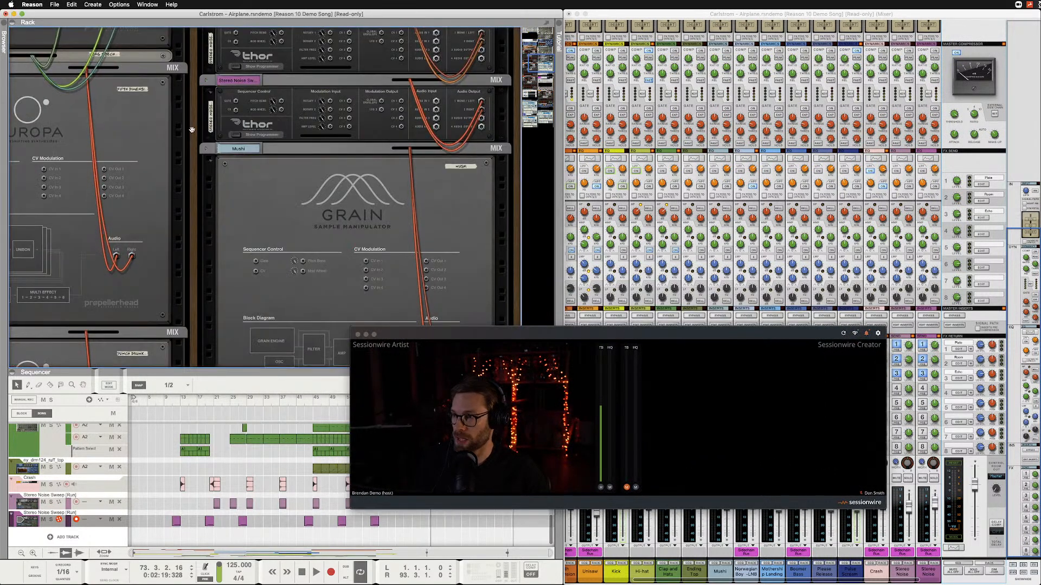
{"action": "scroll", "coordinate": [124, 115], "scroll_direction": "up", "scroll_amount": 10}
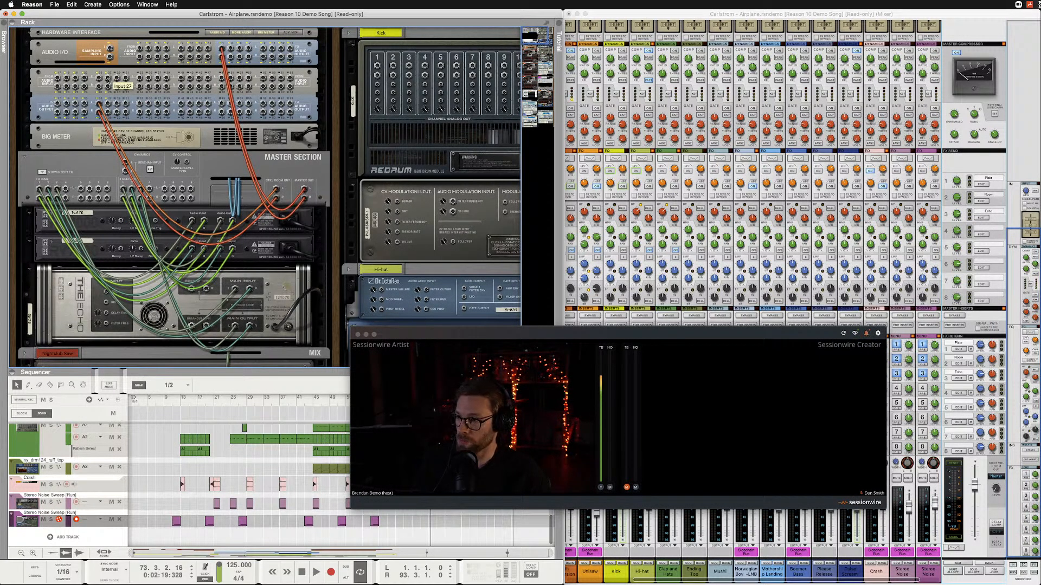
{"action": "left_click", "coordinate": [108, 81]}
{"action": "left_click_drag", "start_coordinate": [153, 150], "coordinate": [190, 190]}
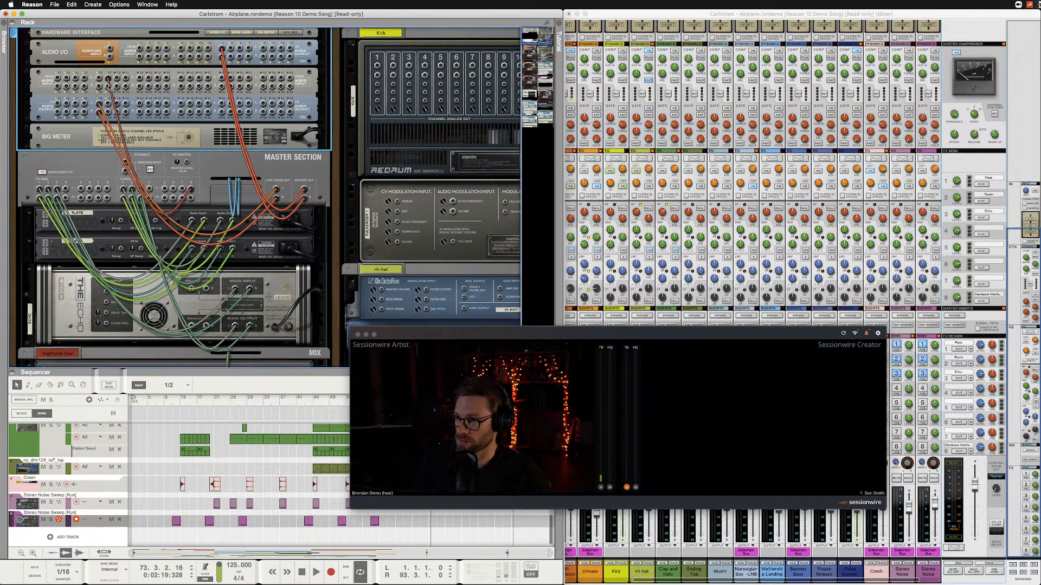
{"action": "left_click_drag", "start_coordinate": [108, 87], "coordinate": [191, 199]}
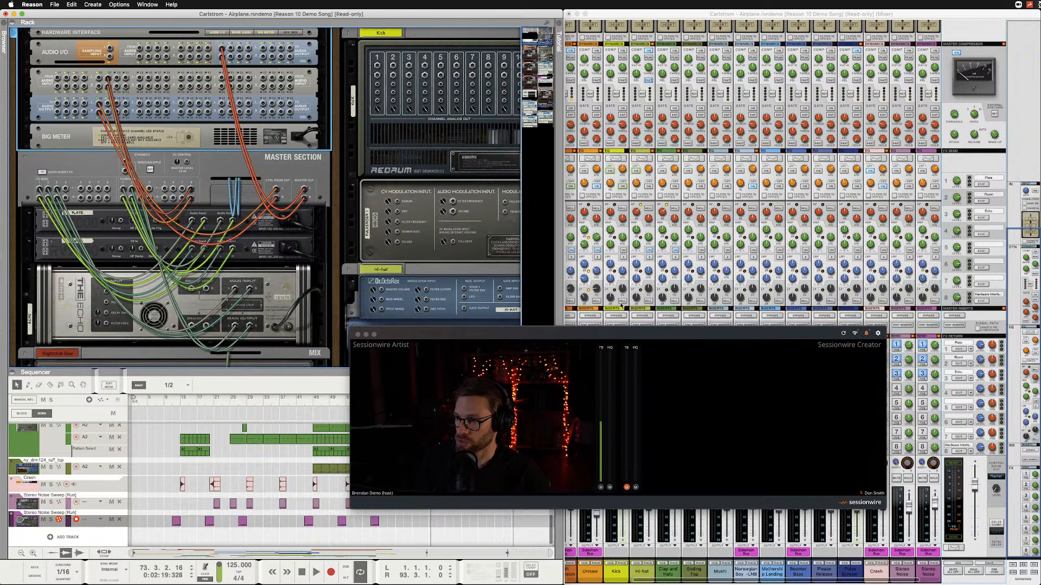
Rename the eighth FX return in the mixer's master section as Sessionwire Rcv.
{"action": "left_click_drag", "start_coordinate": [732, 335], "coordinate": [486, 165]}
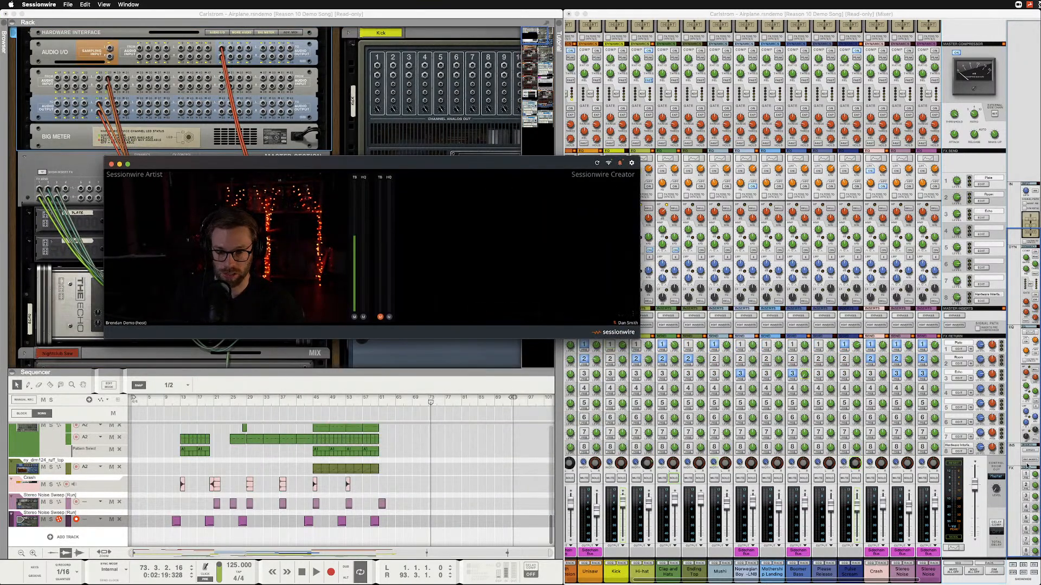
{"action": "double_click", "coordinate": [966, 446]}
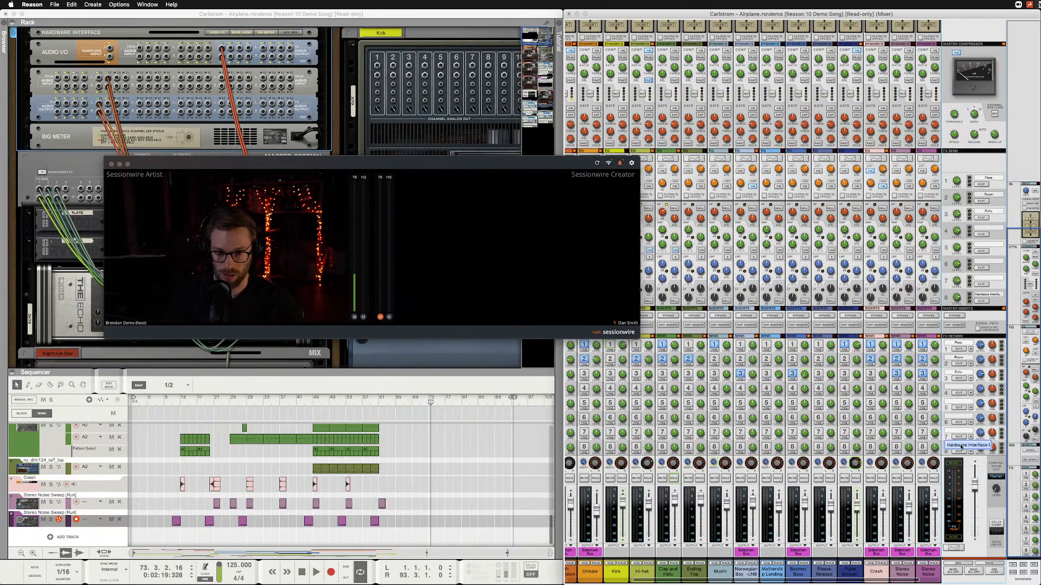
{"action": "type", "text": "Ses"}
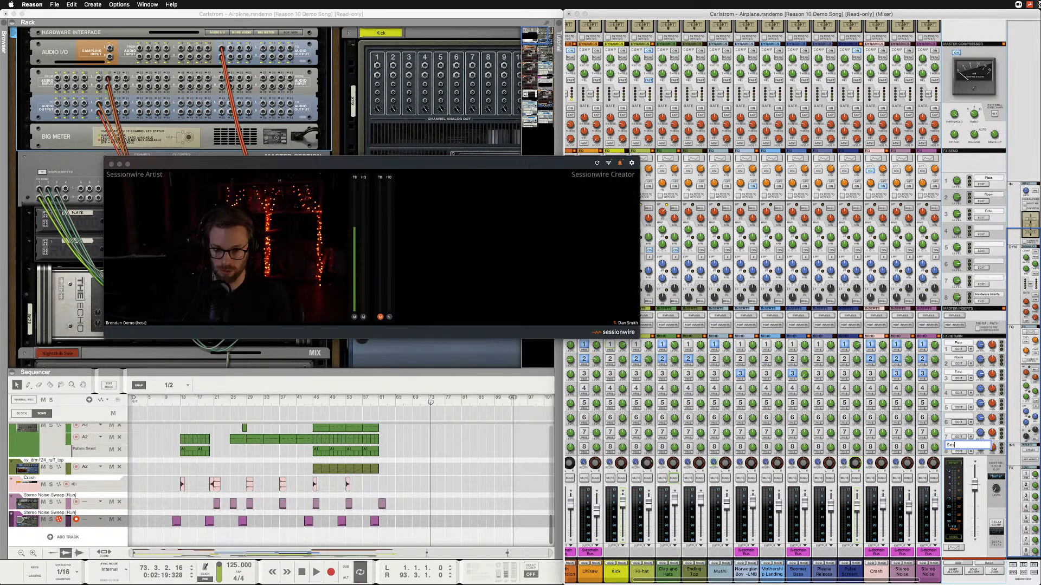
{"action": "type", "text": "sionwire R"}
{"action": "key", "text": "BackSpace"}
{"action": "key", "text": "BackSpace"}
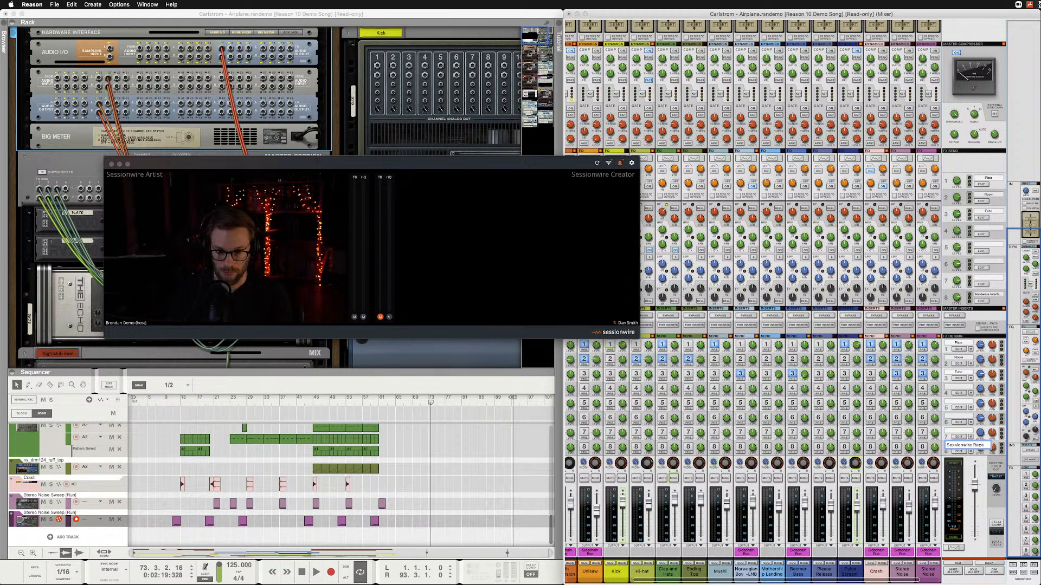
{"action": "type", "text": "ev"}
{"action": "key", "text": "Return"}
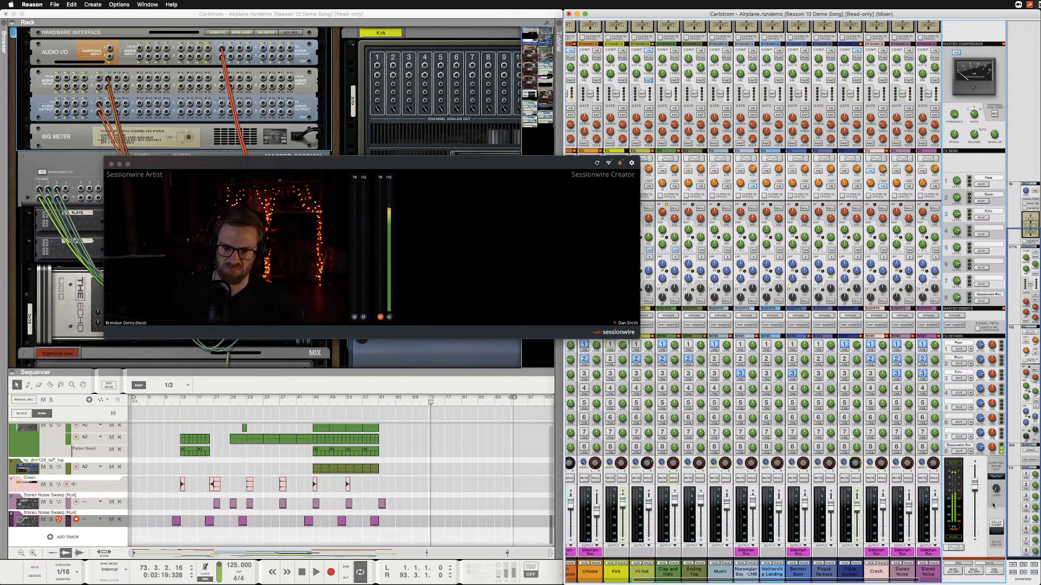
{"action": "left_click", "coordinate": [962, 453]}
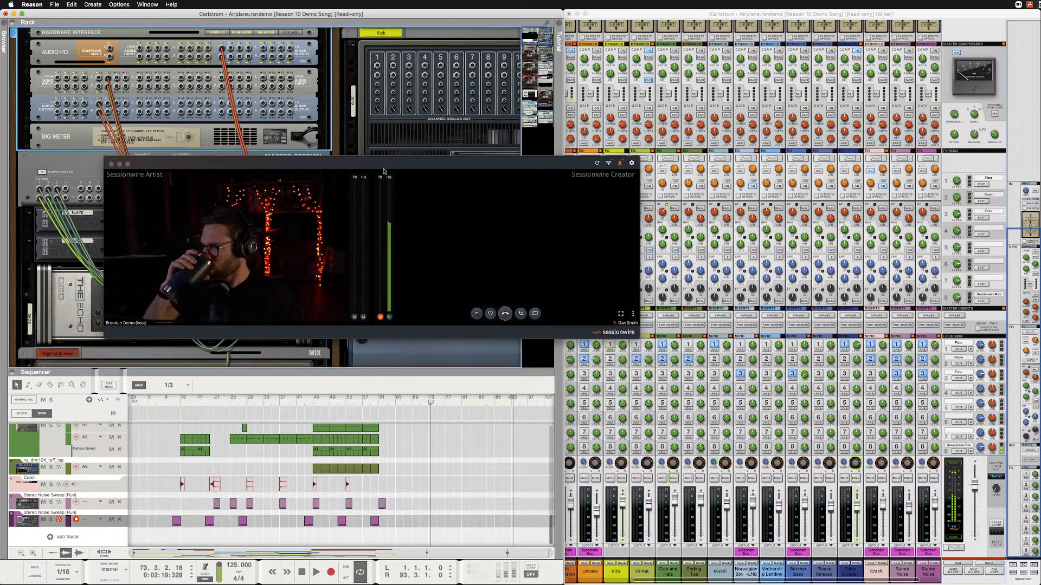
Disconnect the cables from Hardware Interface inputs 27 and 28 and clear the eighth FX return's name.
{"action": "left_click_drag", "start_coordinate": [383, 171], "coordinate": [448, 239]}
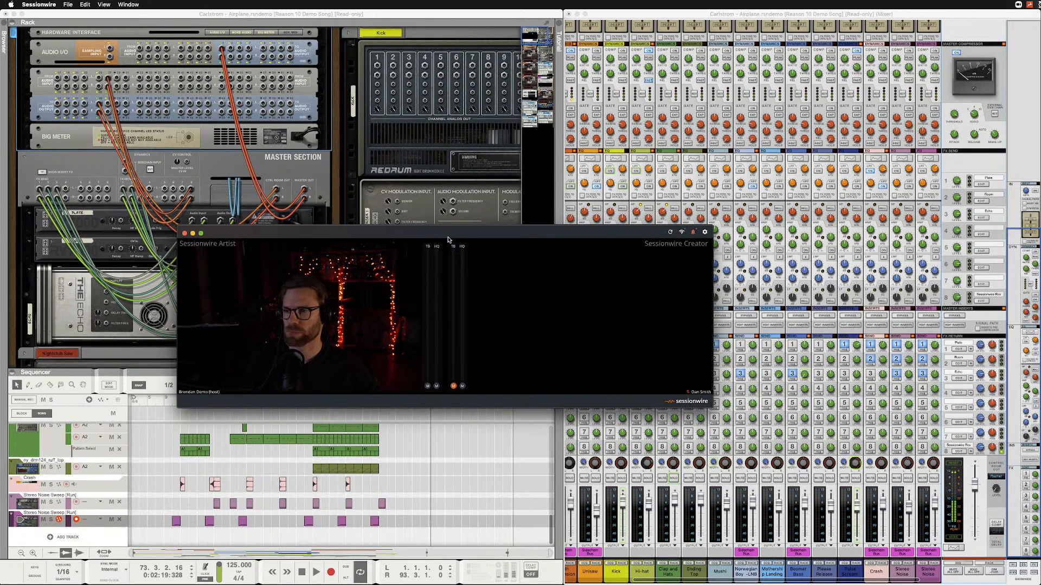
{"action": "mouse_move", "coordinate": [333, 383]}
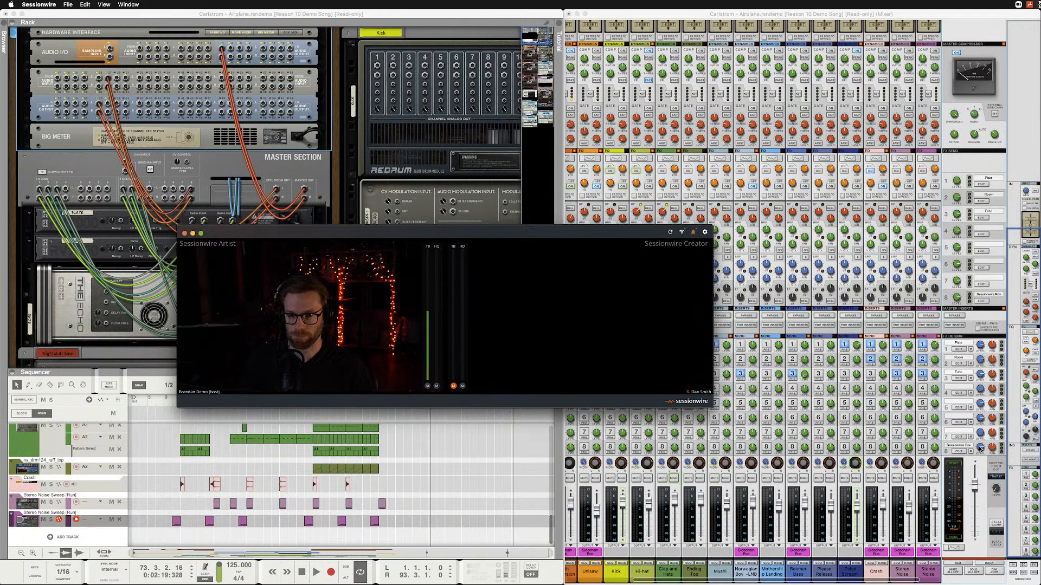
{"action": "left_click", "coordinate": [107, 79]}
{"action": "right_click", "coordinate": [108, 80]}
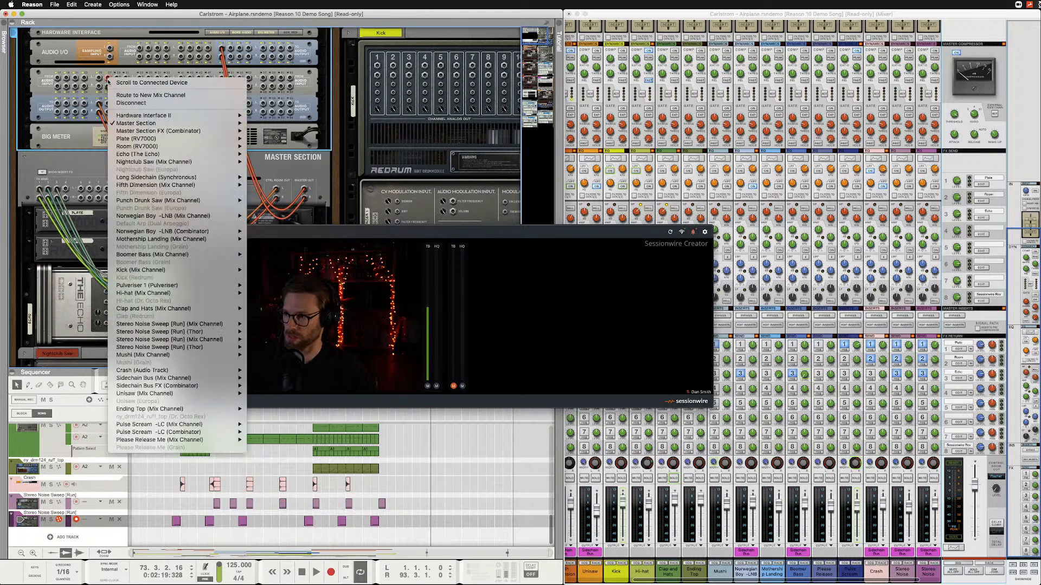
{"action": "left_click", "coordinate": [120, 103]}
{"action": "right_click", "coordinate": [109, 88]}
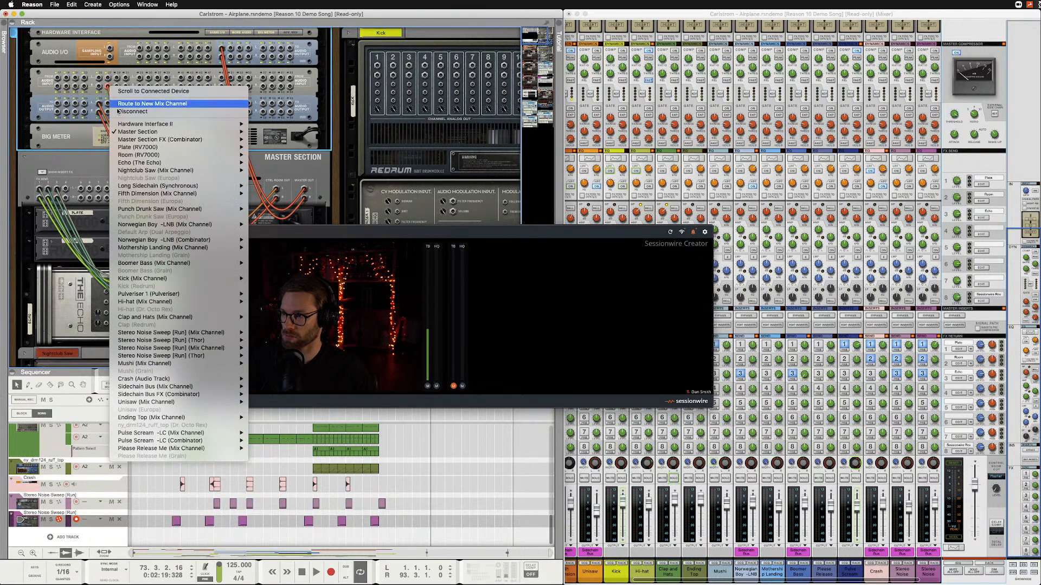
{"action": "left_click", "coordinate": [132, 111]}
{"action": "double_click", "coordinate": [953, 446]}
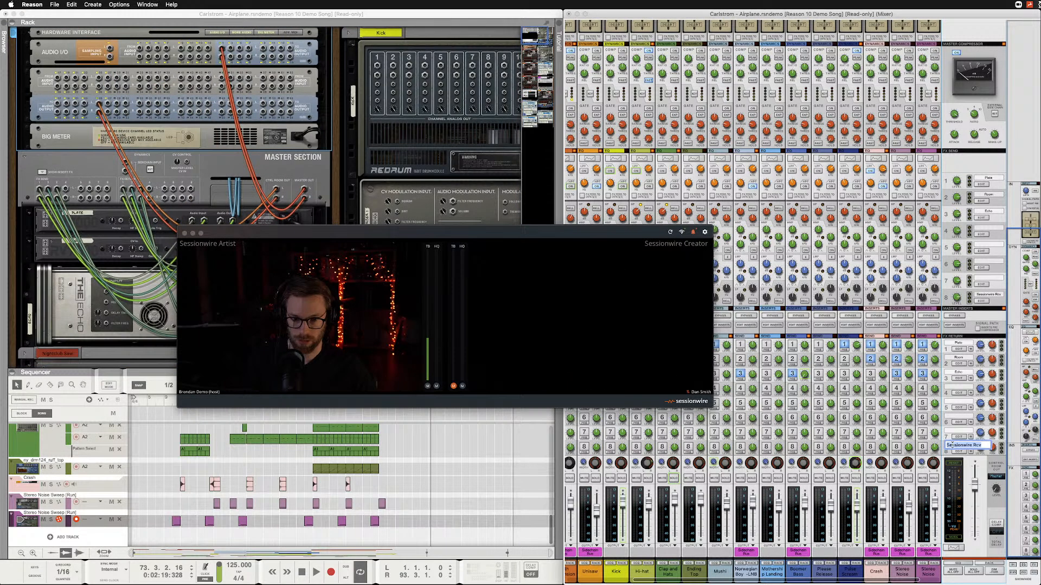
{"action": "key", "text": "Return"}
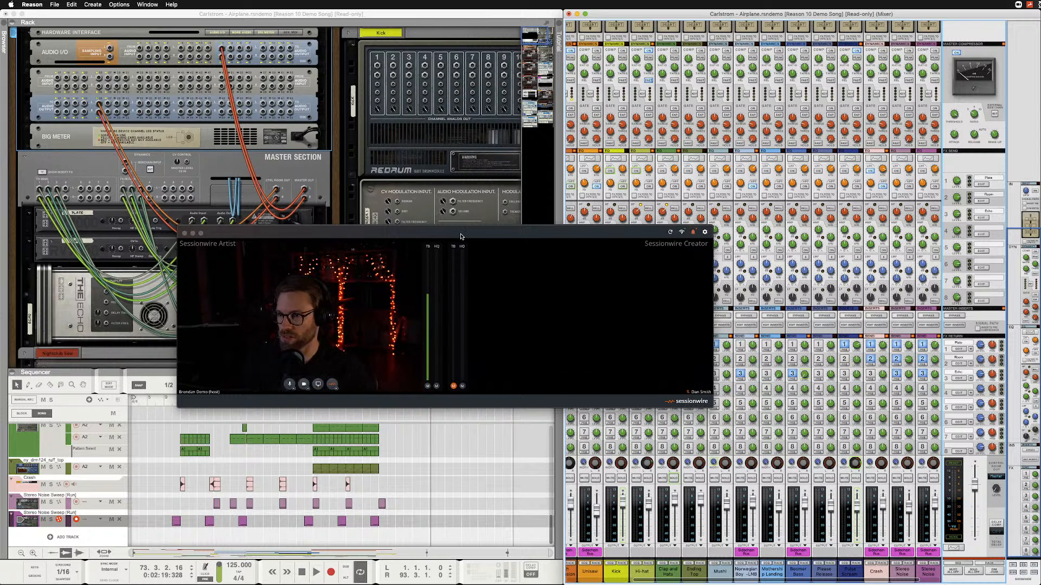
Add a new audio track at the end of the sequencer's track list and switch off its input monitoring.
{"action": "left_click_drag", "start_coordinate": [460, 236], "coordinate": [614, 133]}
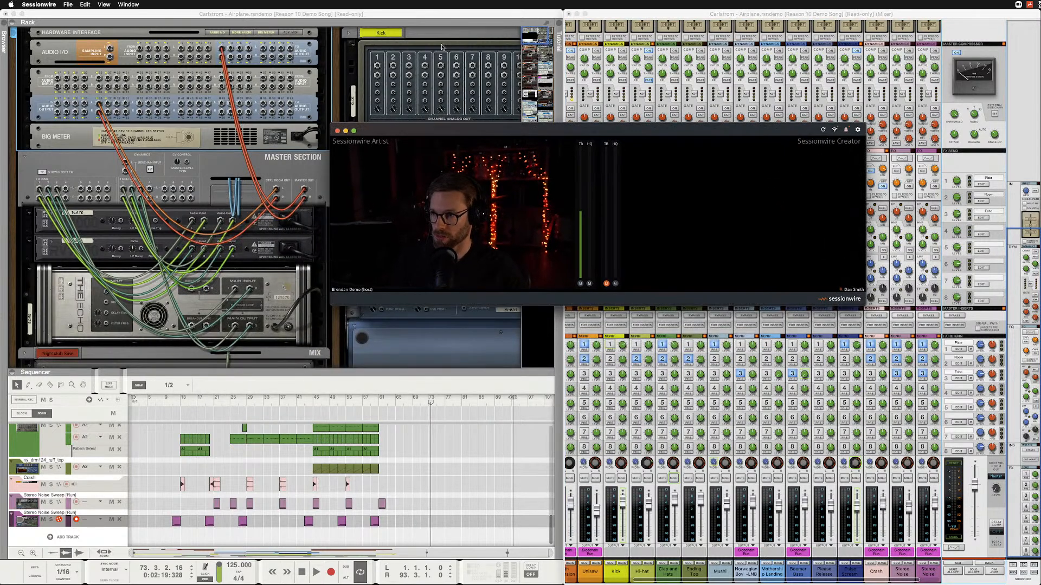
{"action": "left_click", "coordinate": [428, 19]}
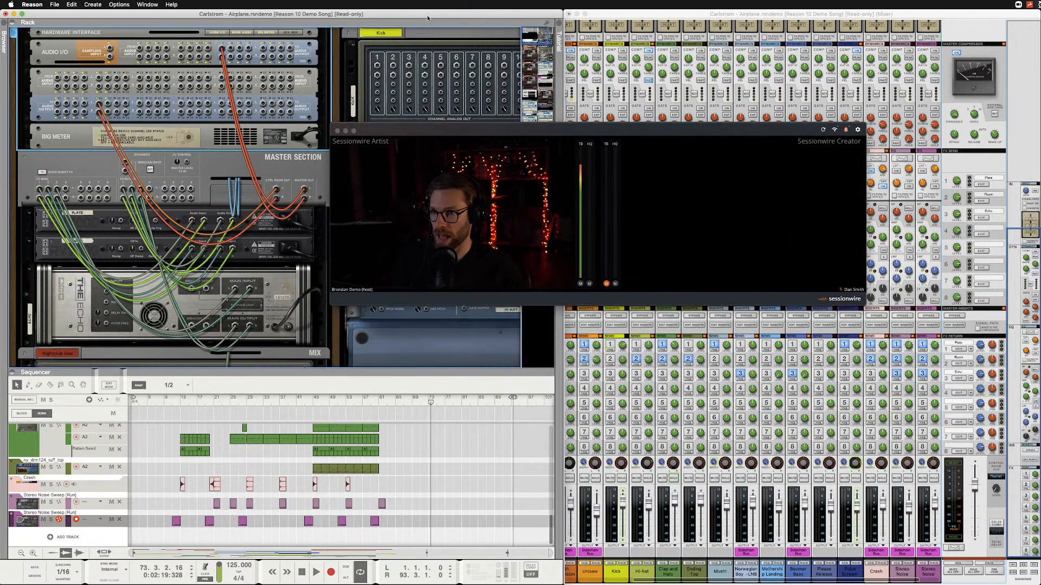
{"action": "left_click", "coordinate": [50, 538]}
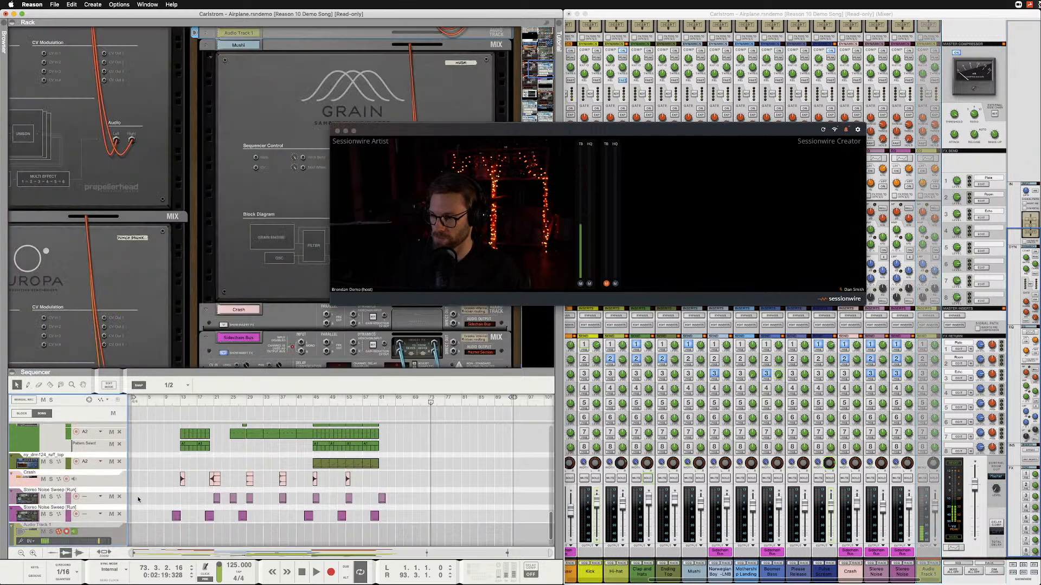
{"action": "left_click", "coordinate": [67, 532]}
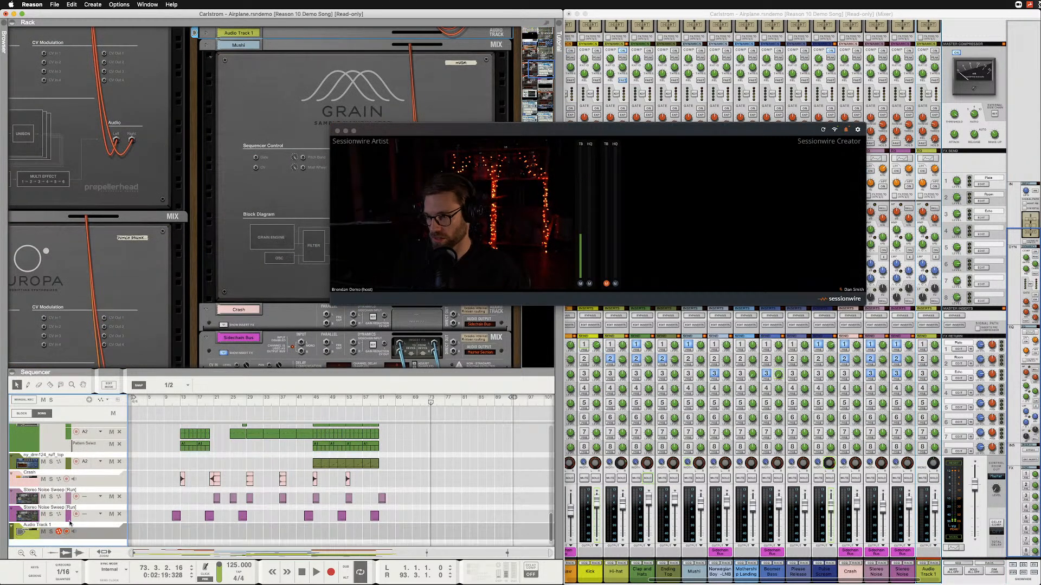
Rename Audio Track 1 in the rack as Sessionwire Receive.
{"action": "left_click_drag", "start_coordinate": [376, 135], "coordinate": [618, 65]}
{"action": "scroll", "coordinate": [264, 103], "scroll_direction": "up", "scroll_amount": 3}
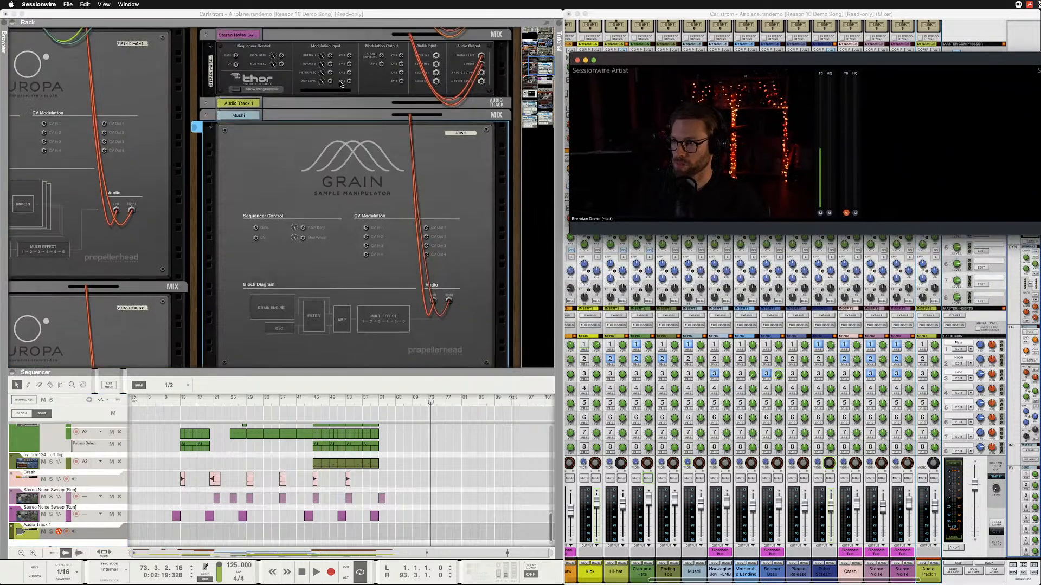
{"action": "left_click", "coordinate": [263, 103]}
{"action": "double_click", "coordinate": [263, 103]}
{"action": "type", "text": "Sessionw"}
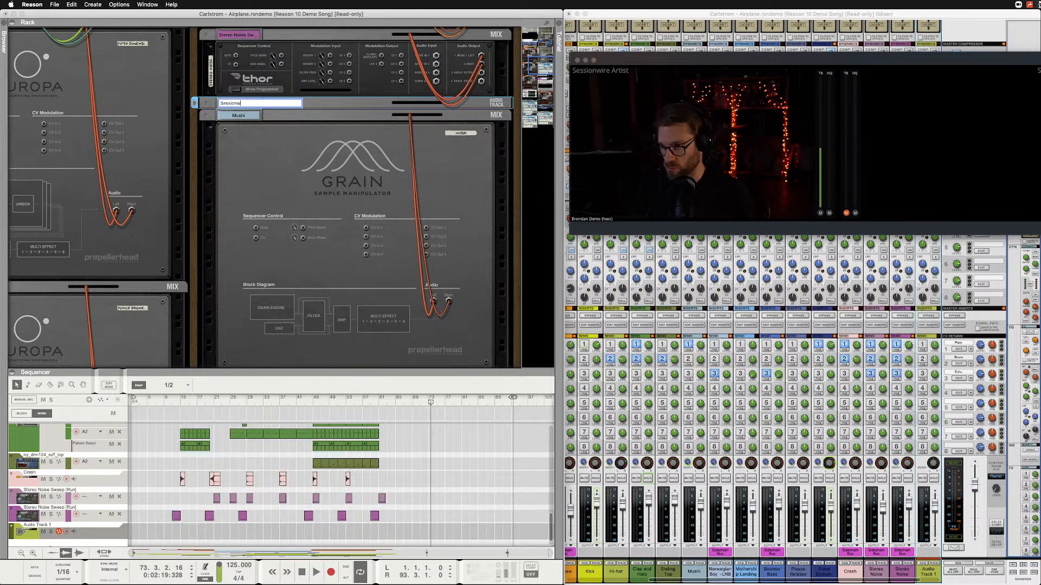
{"action": "type", "text": "ire Receive"}
{"action": "key", "text": "Return"}
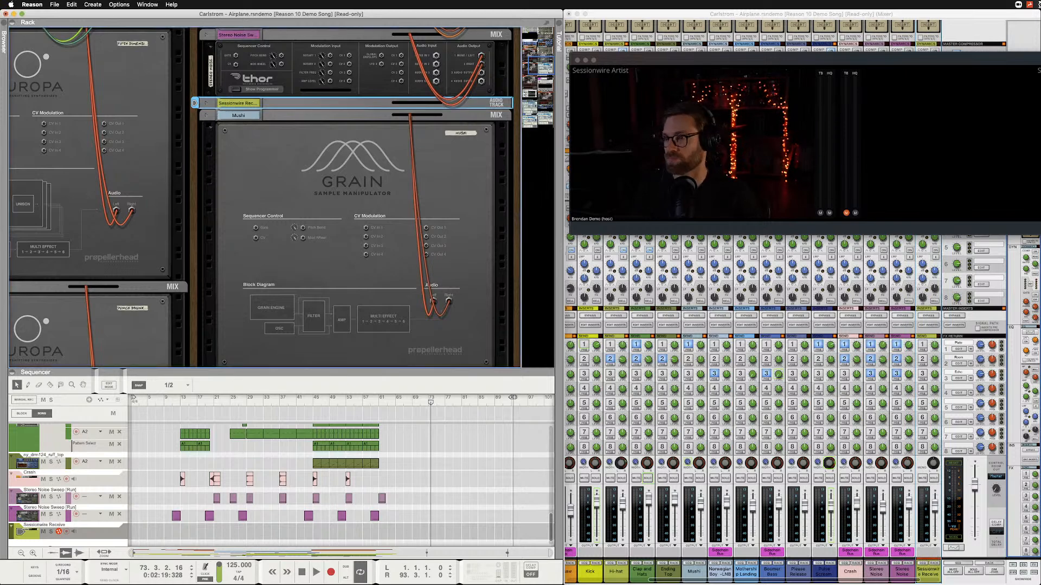
Return to the rack's front and set the Sessionwire Receive track to stereo input from Aggregate Device Input 27 + Input 28.
{"action": "key", "text": "Tab"}
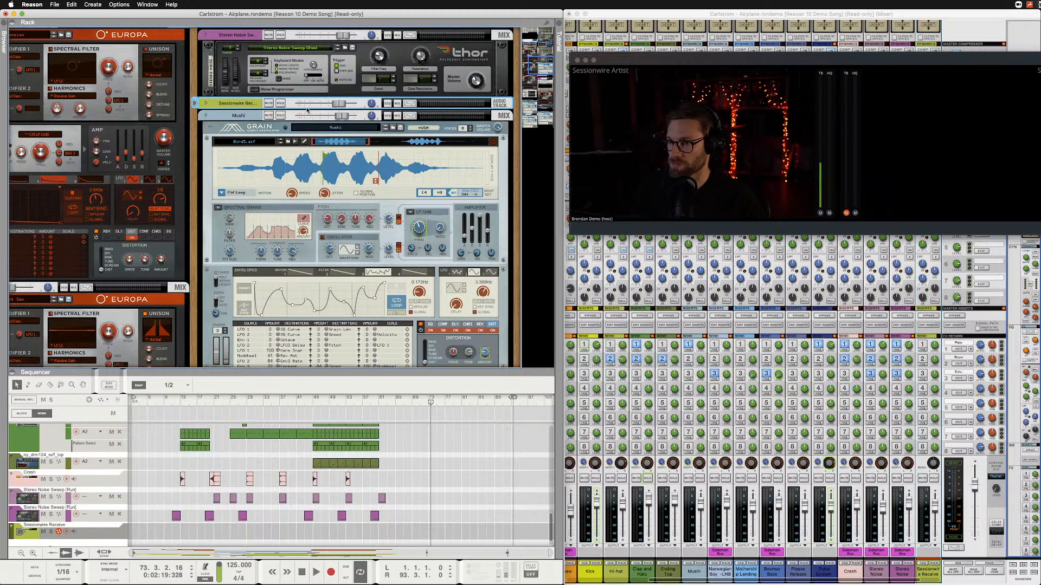
{"action": "left_click", "coordinate": [206, 103]}
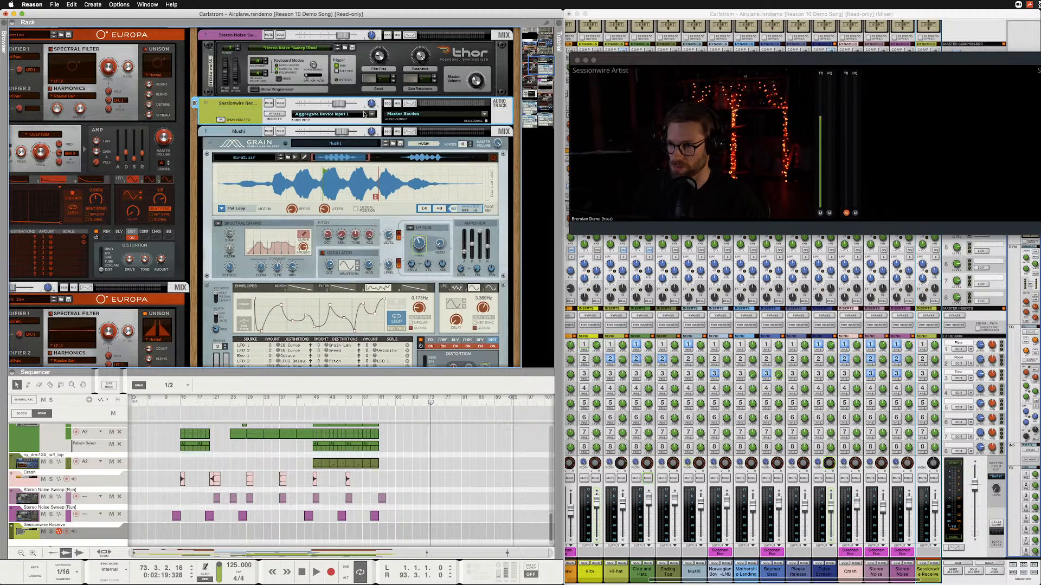
{"action": "left_click", "coordinate": [372, 116]}
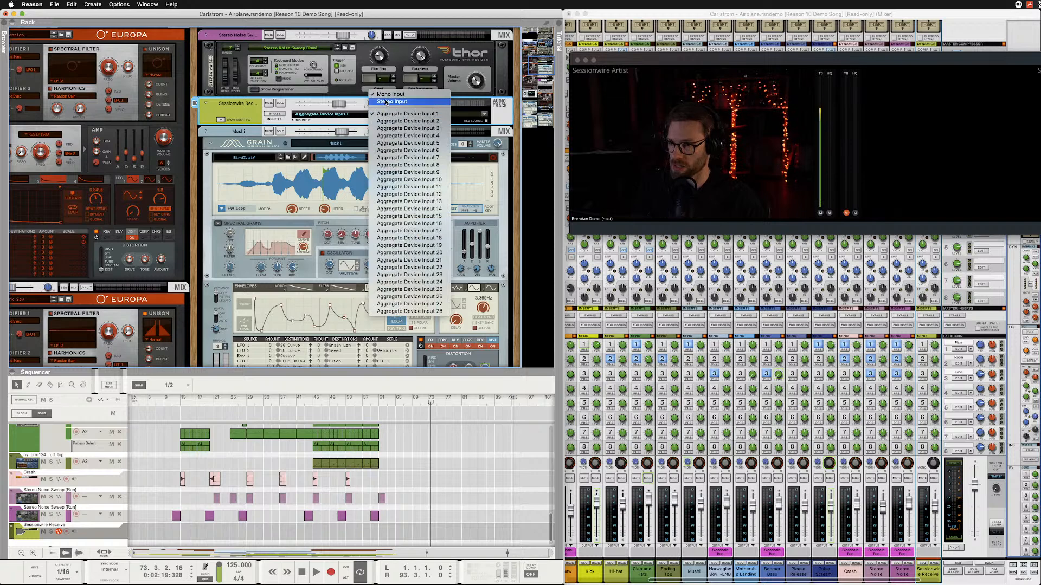
{"action": "left_click", "coordinate": [391, 101]}
{"action": "left_click", "coordinate": [371, 116]}
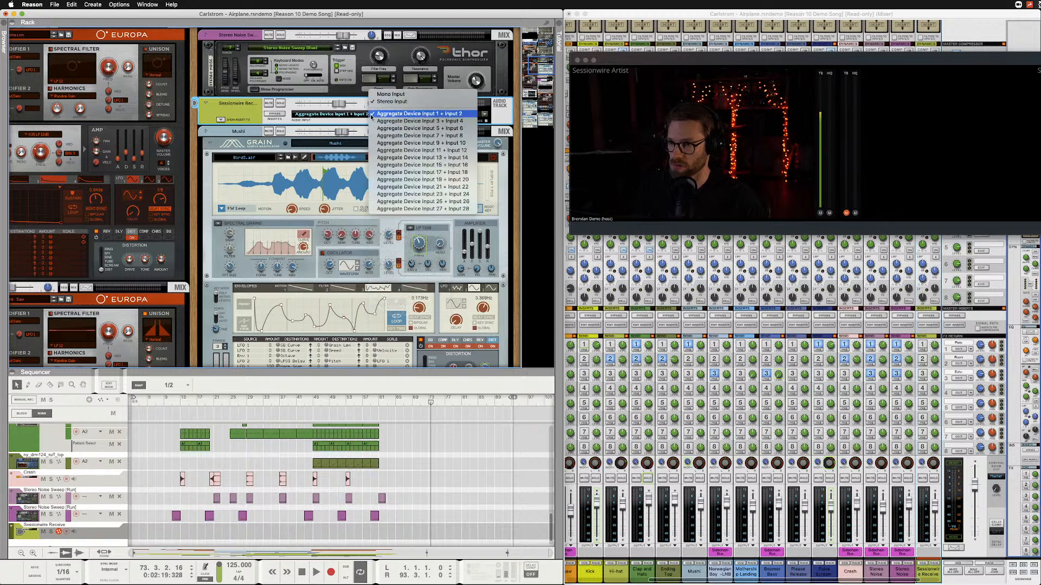
{"action": "left_click", "coordinate": [422, 209]}
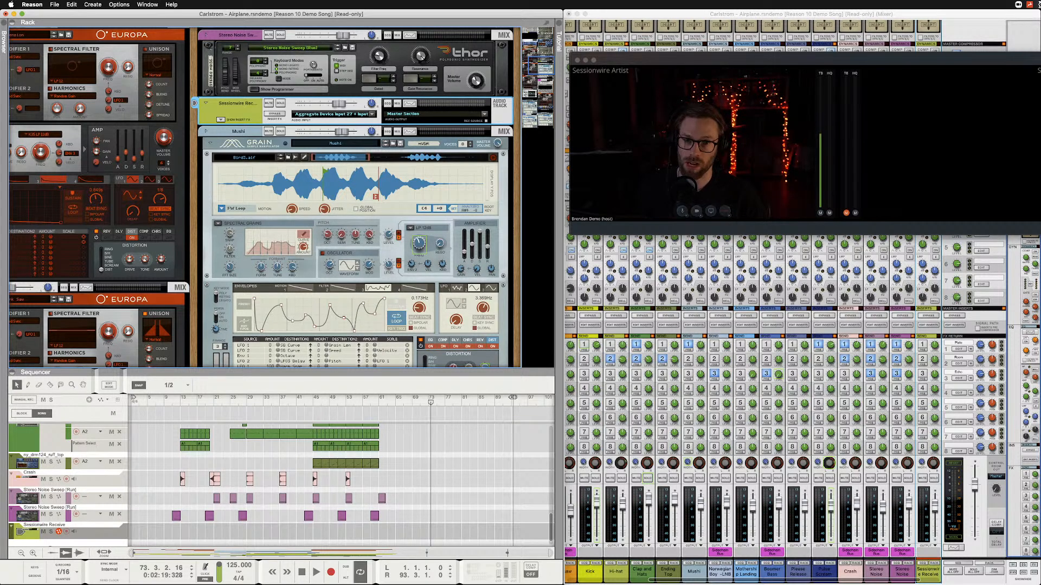
View the network connection and call statistics in Sessionwire, then dismiss them.
{"action": "left_click", "coordinate": [1031, 60]}
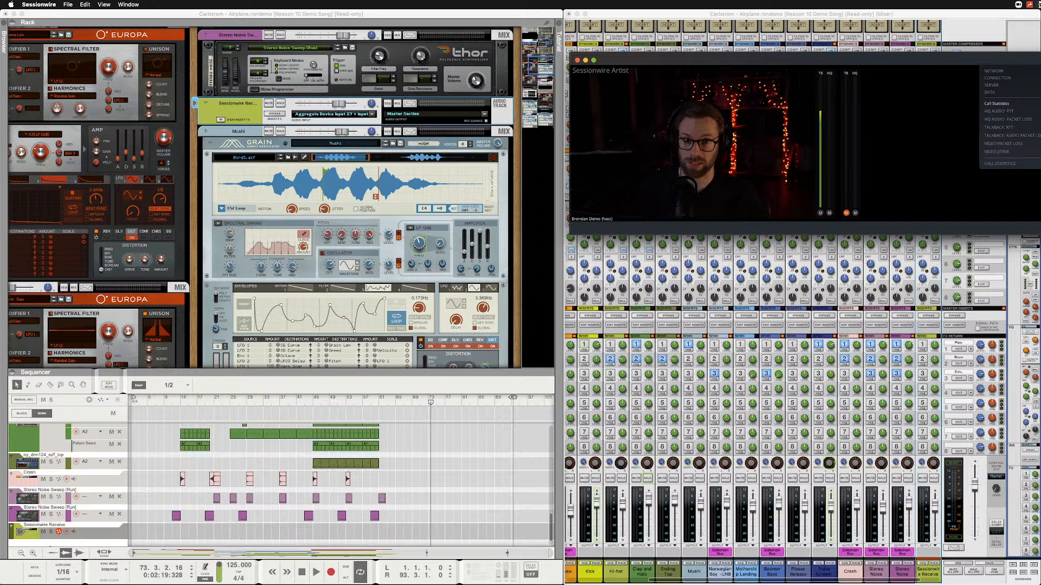
{"action": "left_click", "coordinate": [1035, 60]}
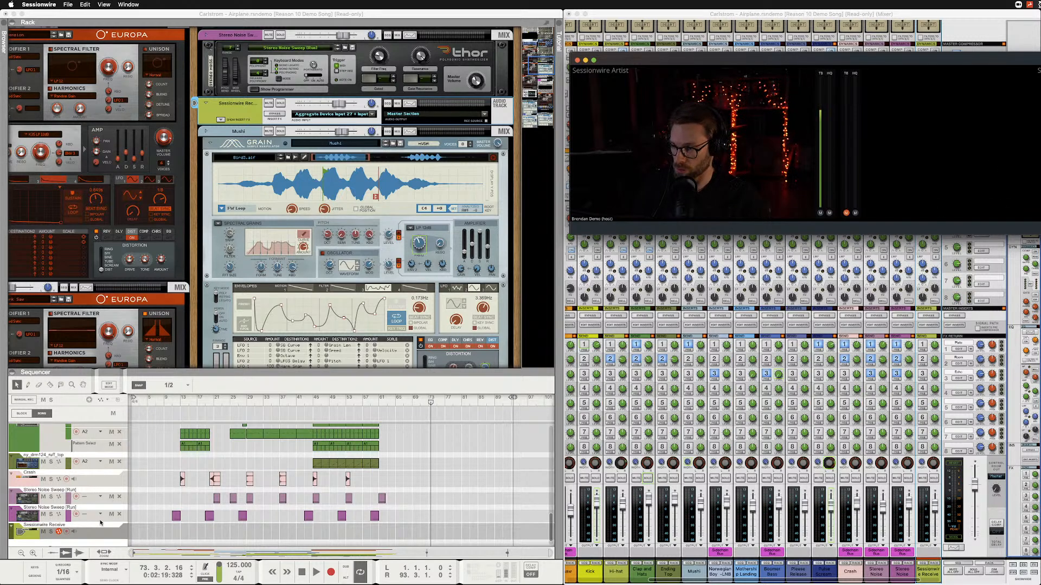
Enable input monitoring and record-arm the Sessionwire Receive track in Reason, and move the playhead to the start of bar 73.
{"action": "left_click", "coordinate": [73, 532]}
{"action": "left_click", "coordinate": [66, 532]}
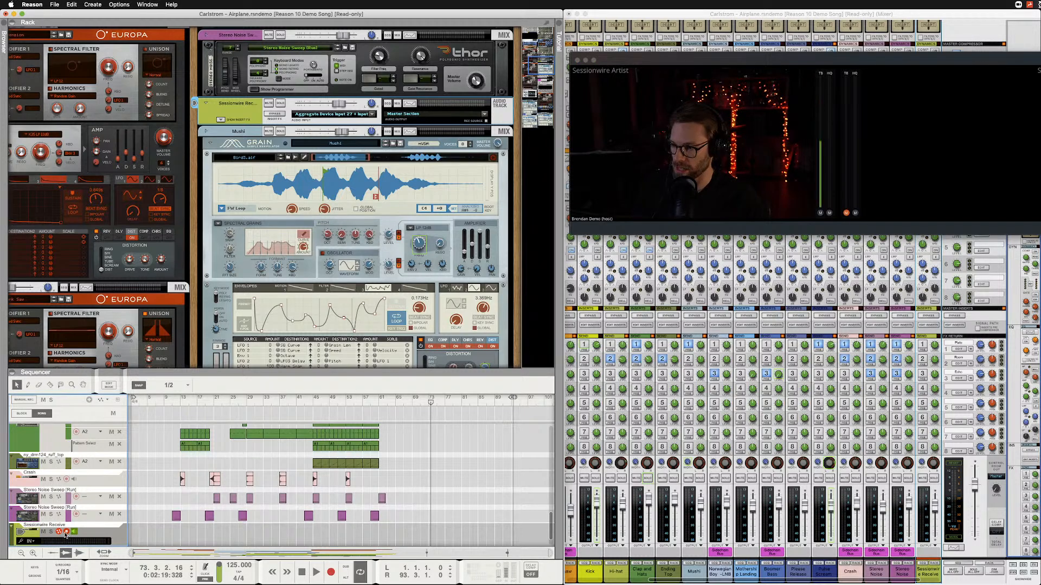
{"action": "left_click", "coordinate": [429, 403]}
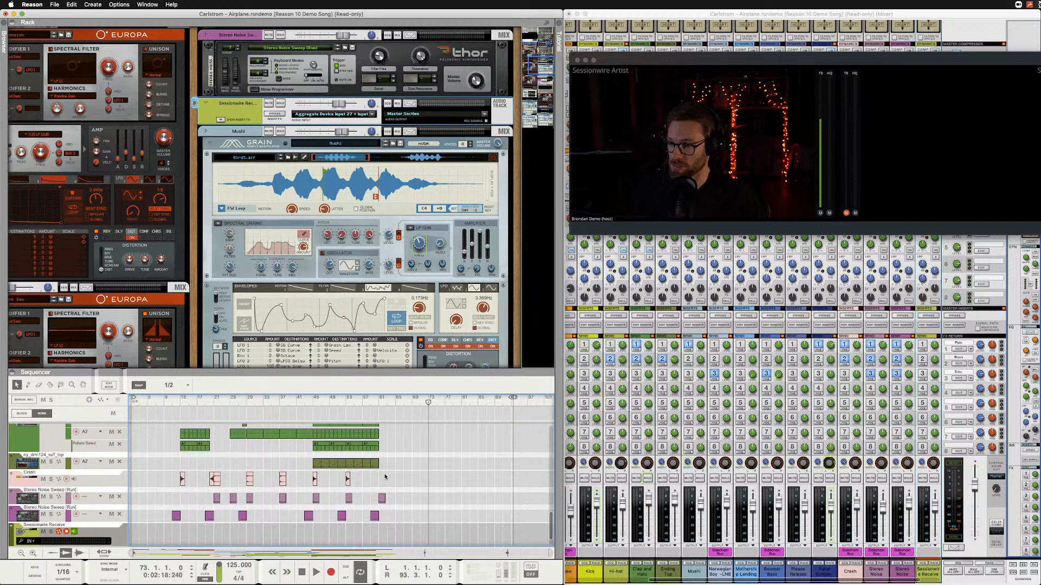
Switch to Audio MIDI Setup to view the Aggregate Device's subdevices and channels, and return to Reason.
{"action": "key", "text": "super+Tab"}
{"action": "key", "text": "super+Tab"}
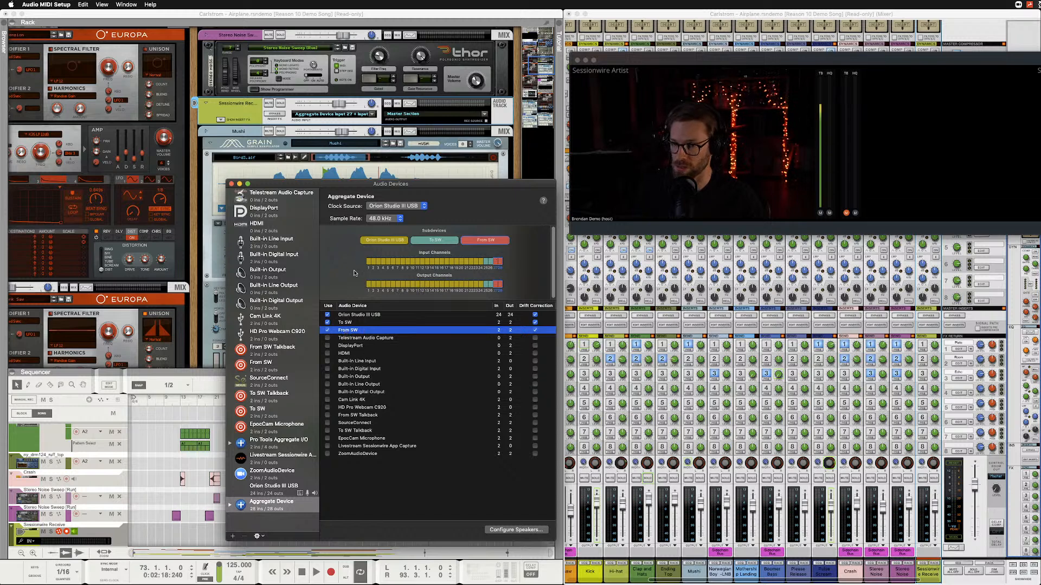
{"action": "left_click", "coordinate": [410, 16]}
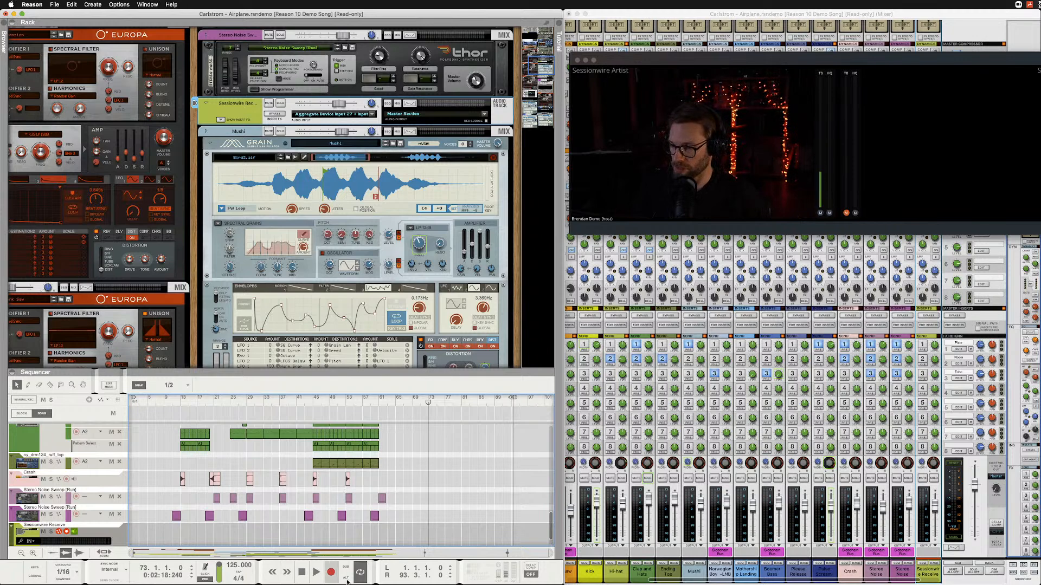
Save the read-only song as a Reason Song File named Carlstrom - Airplane copy on the Desktop.
{"action": "left_click", "coordinate": [330, 574]}
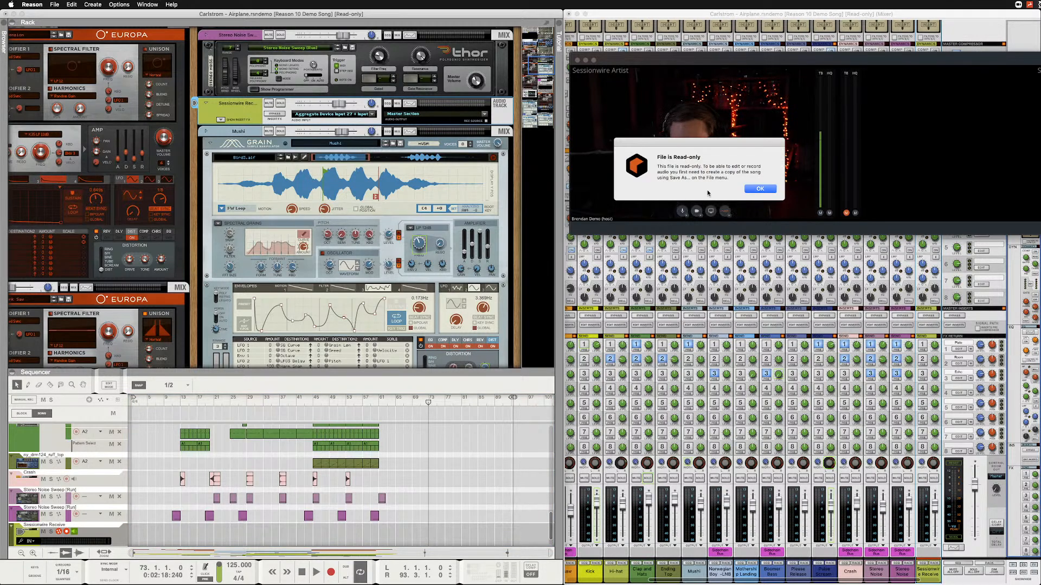
{"action": "left_click", "coordinate": [760, 189]}
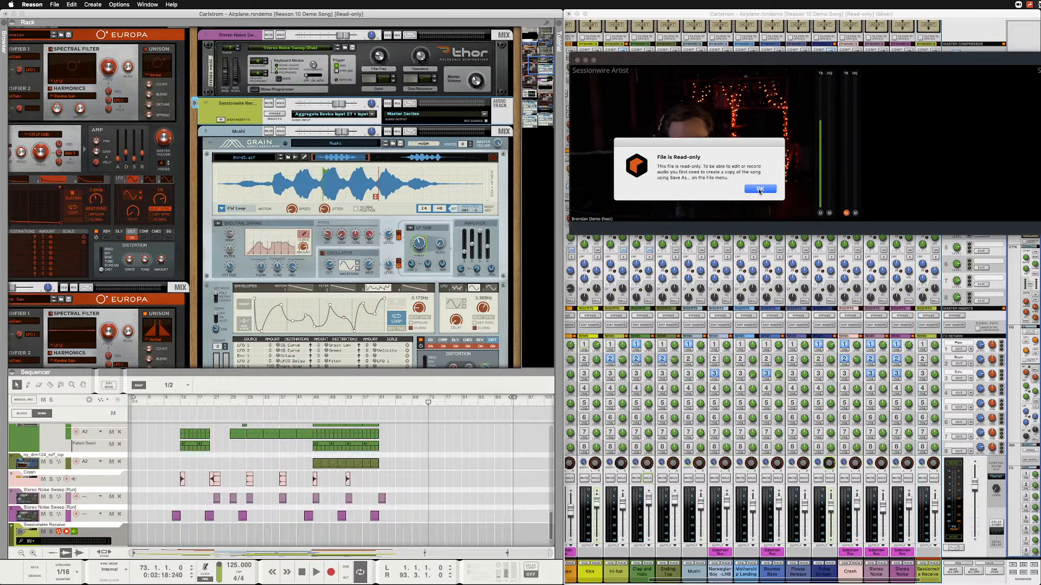
{"action": "left_click", "coordinate": [54, 5]}
{"action": "left_click", "coordinate": [70, 71]}
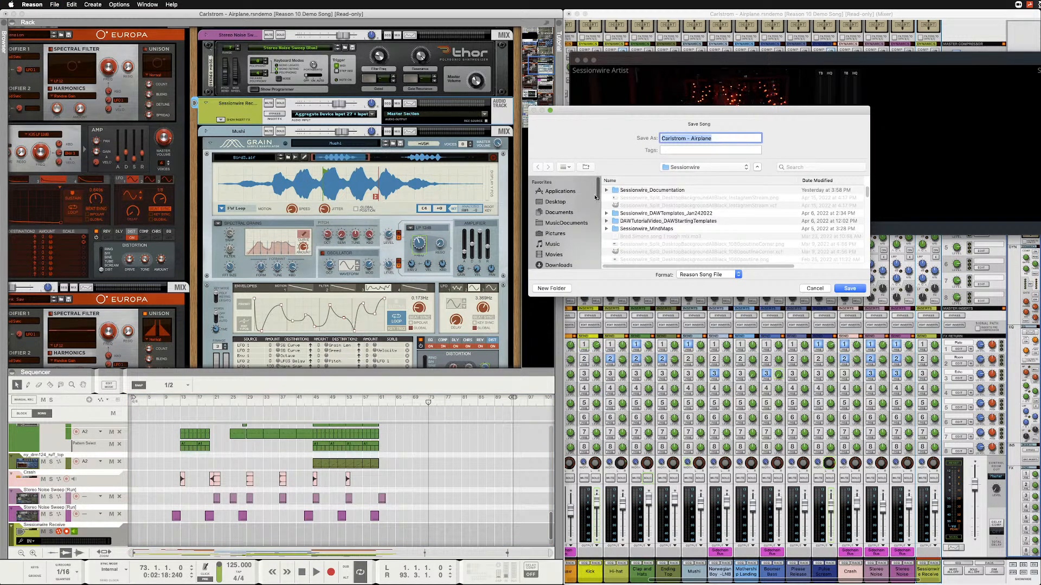
{"action": "left_click", "coordinate": [564, 203]}
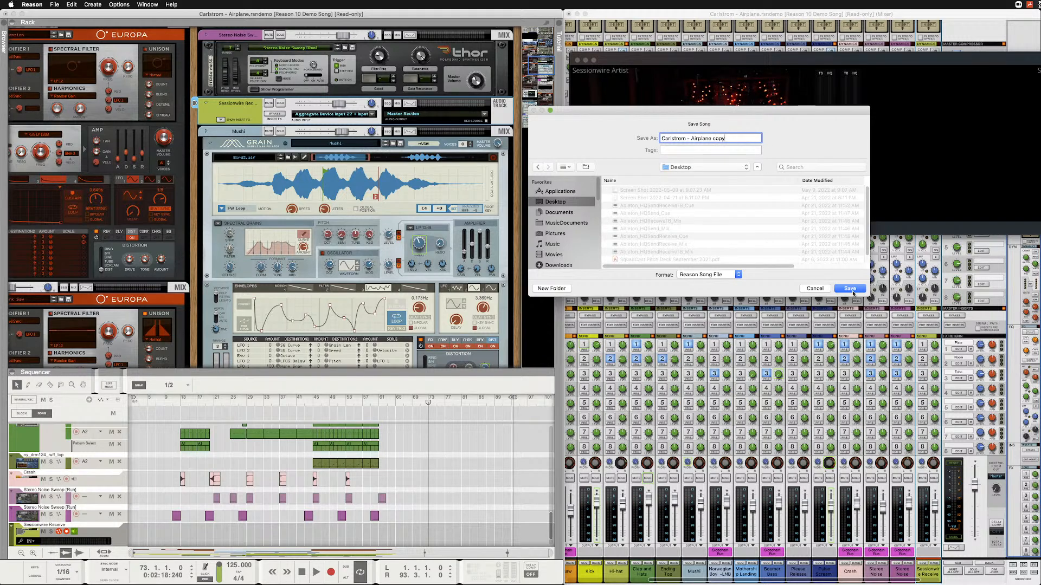
{"action": "left_click", "coordinate": [853, 293]}
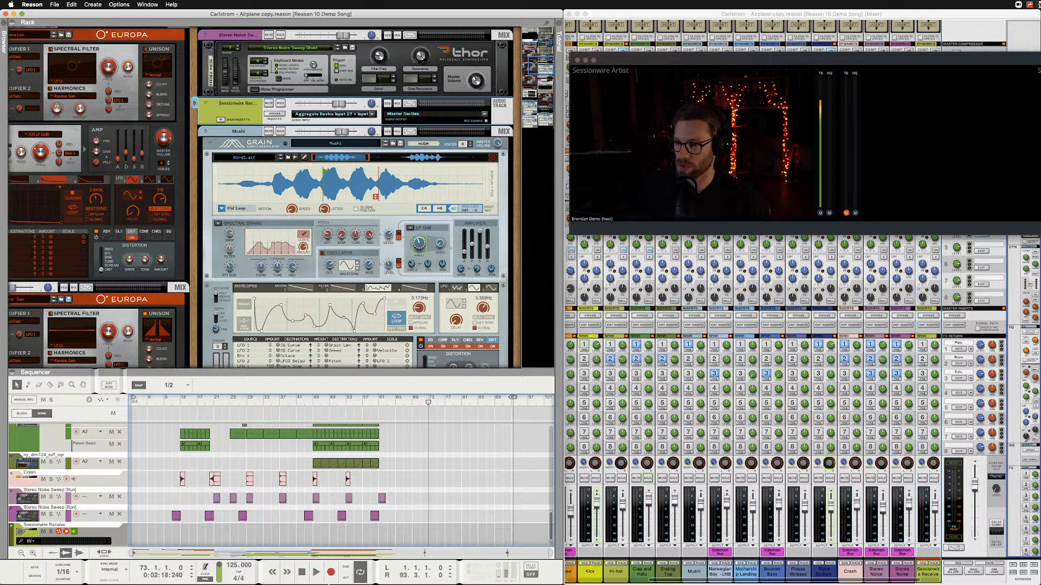
Record the incoming Sessionwire audio on the Sessionwire Receive track from bar 73 to about bar 87.
{"action": "left_click", "coordinate": [331, 574]}
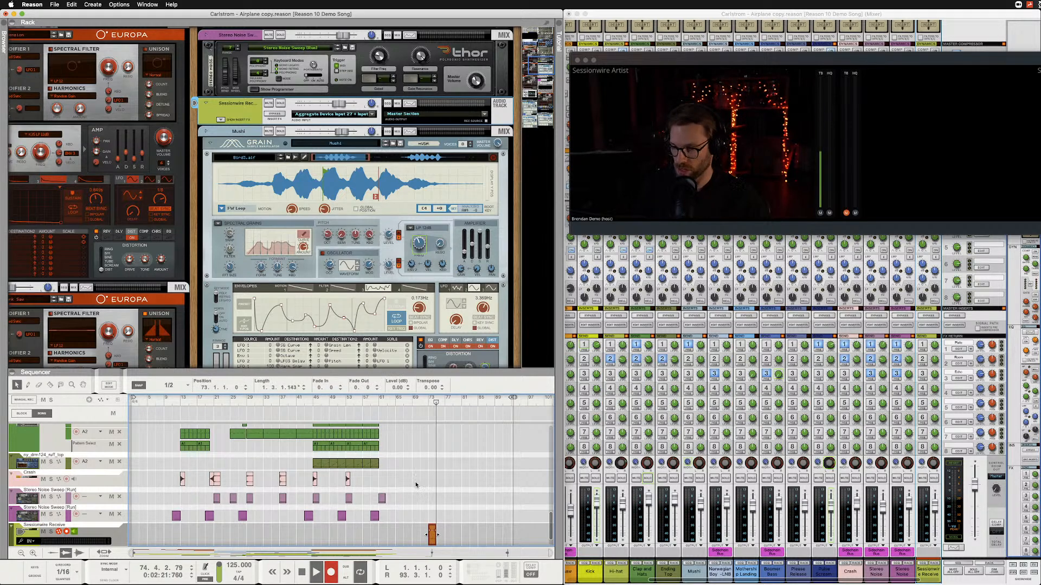
{"action": "scroll", "coordinate": [416, 484], "scroll_direction": "up", "scroll_amount": 2}
{"action": "scroll", "coordinate": [415, 482], "scroll_direction": "down", "scroll_amount": 4}
{"action": "scroll", "coordinate": [415, 480], "scroll_direction": "up", "scroll_amount": 4}
{"action": "scroll", "coordinate": [416, 480], "scroll_direction": "down", "scroll_amount": 5}
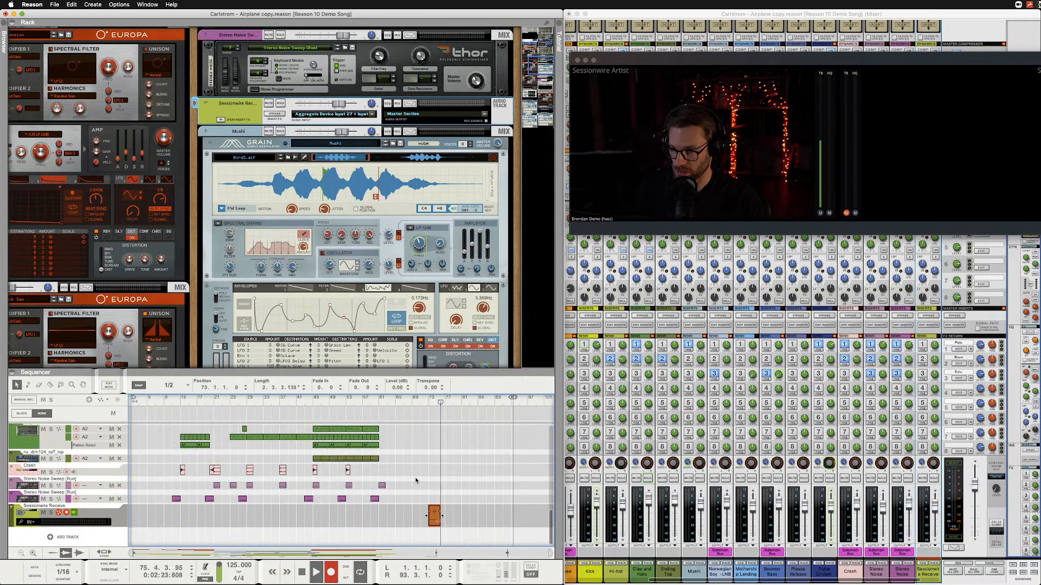
{"action": "scroll", "coordinate": [451, 533], "scroll_direction": "up", "scroll_amount": 3}
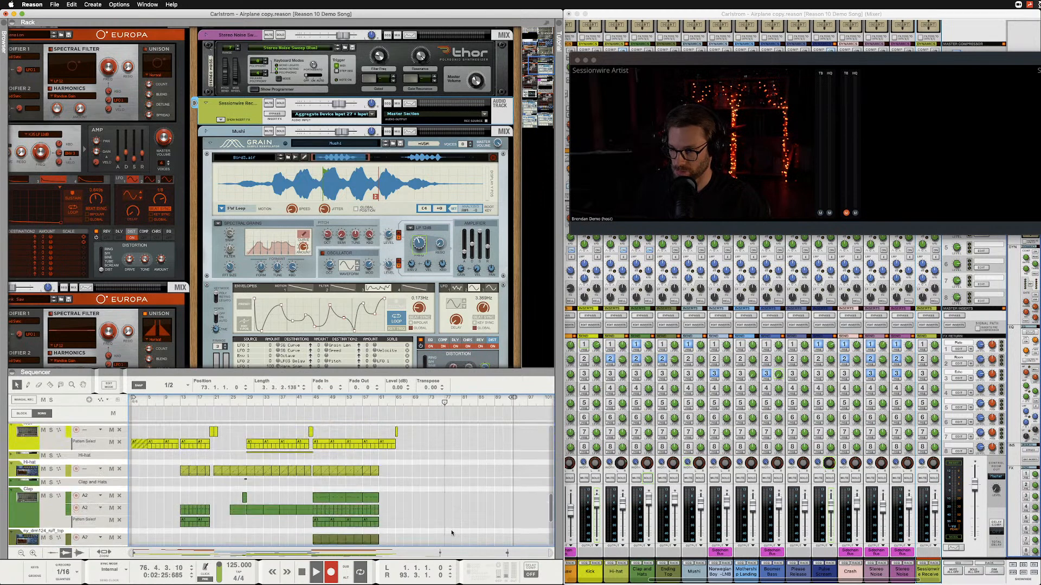
{"action": "scroll", "coordinate": [451, 533], "scroll_direction": "up", "scroll_amount": 5}
{"action": "scroll", "coordinate": [451, 533], "scroll_direction": "down", "scroll_amount": 3}
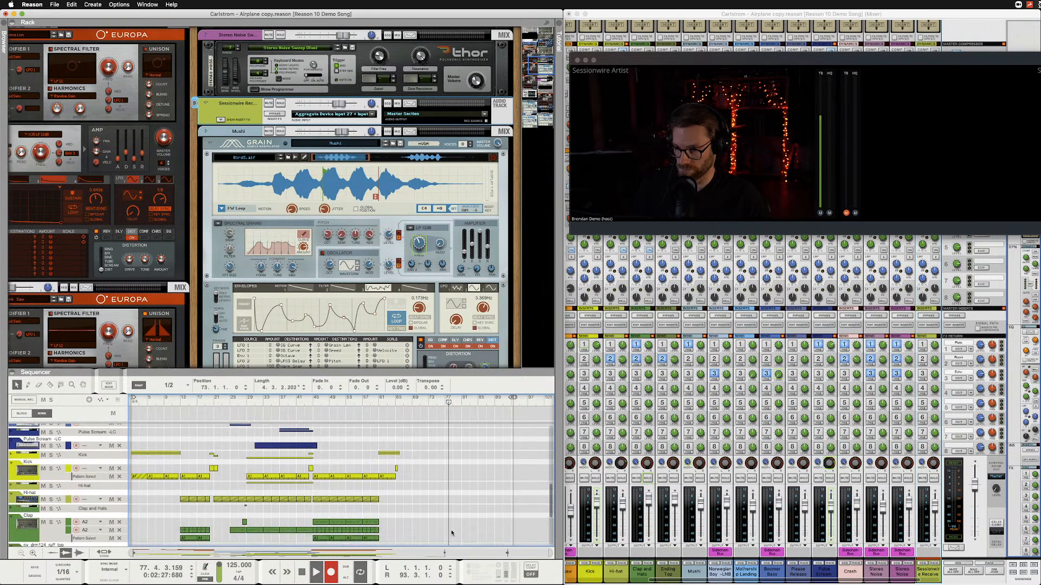
{"action": "scroll", "coordinate": [451, 533], "scroll_direction": "down", "scroll_amount": 5}
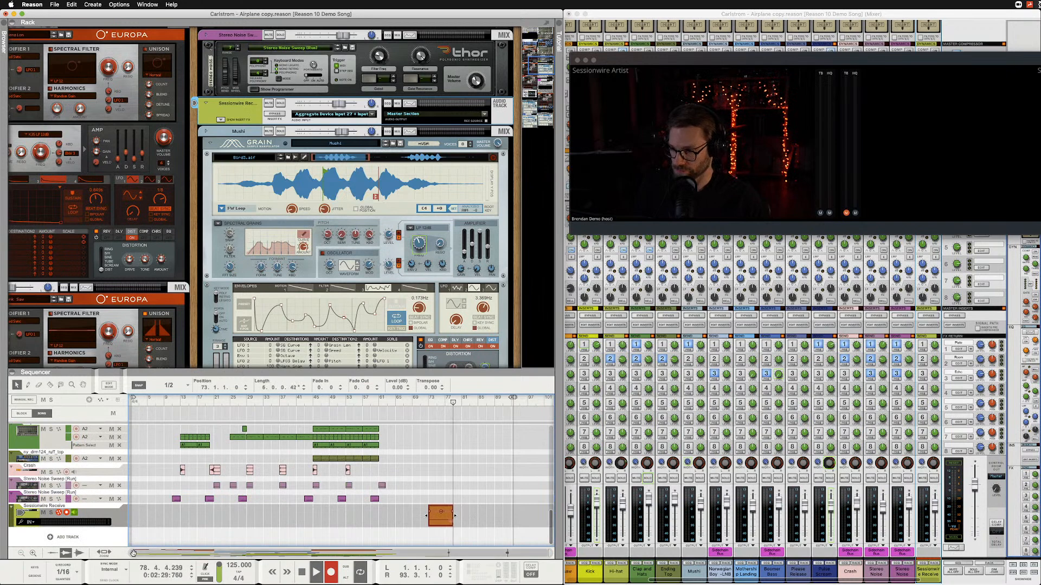
{"action": "left_click_drag", "start_coordinate": [133, 553], "coordinate": [424, 557]}
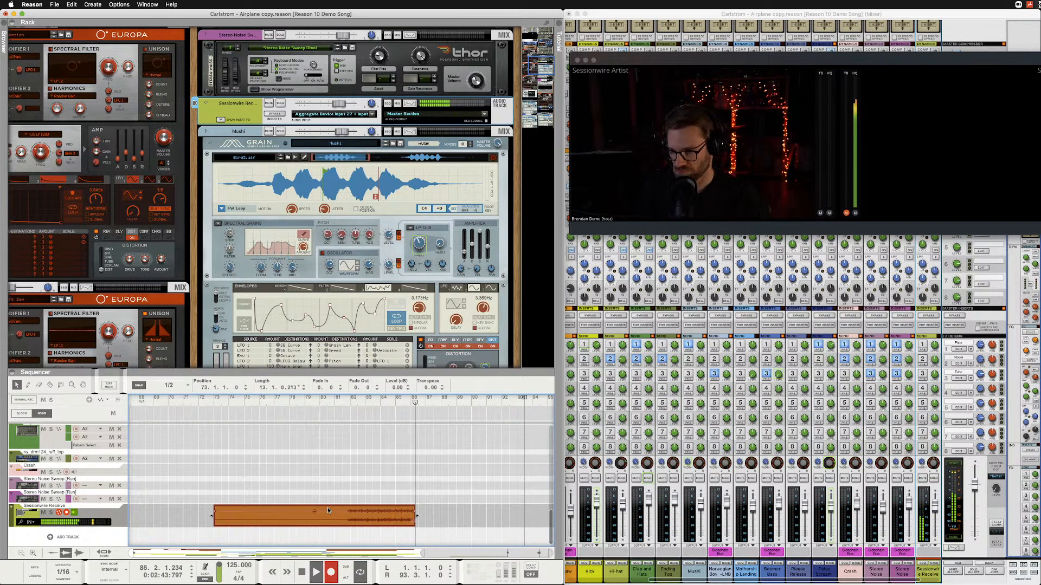
{"action": "key", "text": "space"}
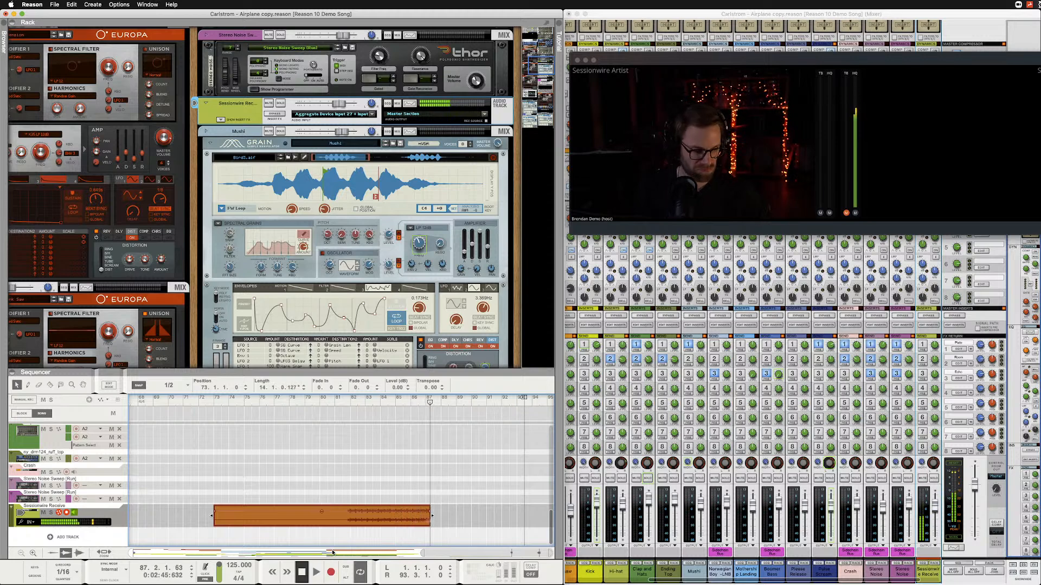
Move the playhead to bar 81, beat 3, just before the audible part of the new recording.
{"action": "left_click", "coordinate": [351, 401]}
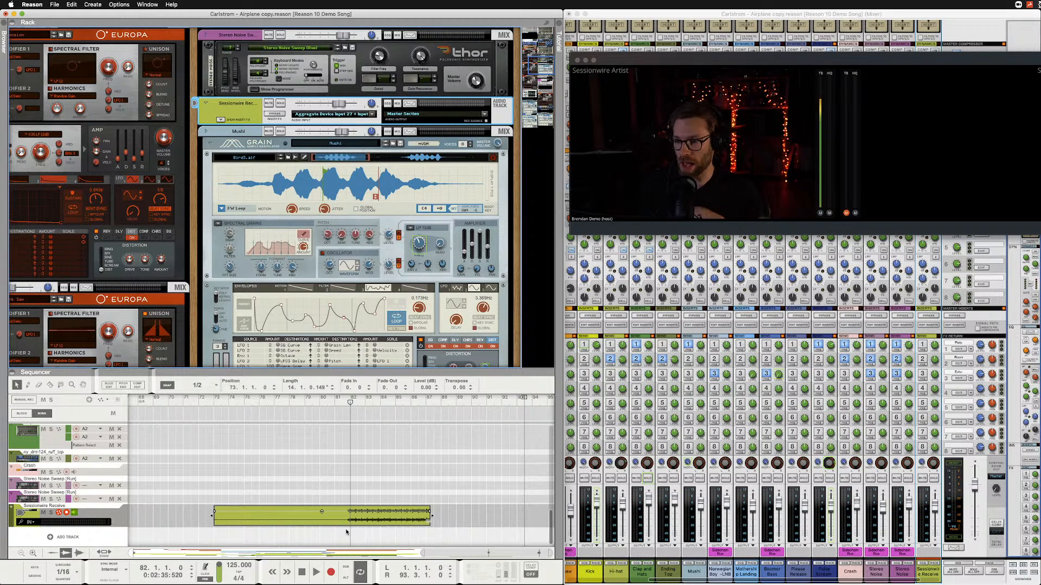
{"action": "left_click_drag", "start_coordinate": [347, 403], "coordinate": [344, 404]}
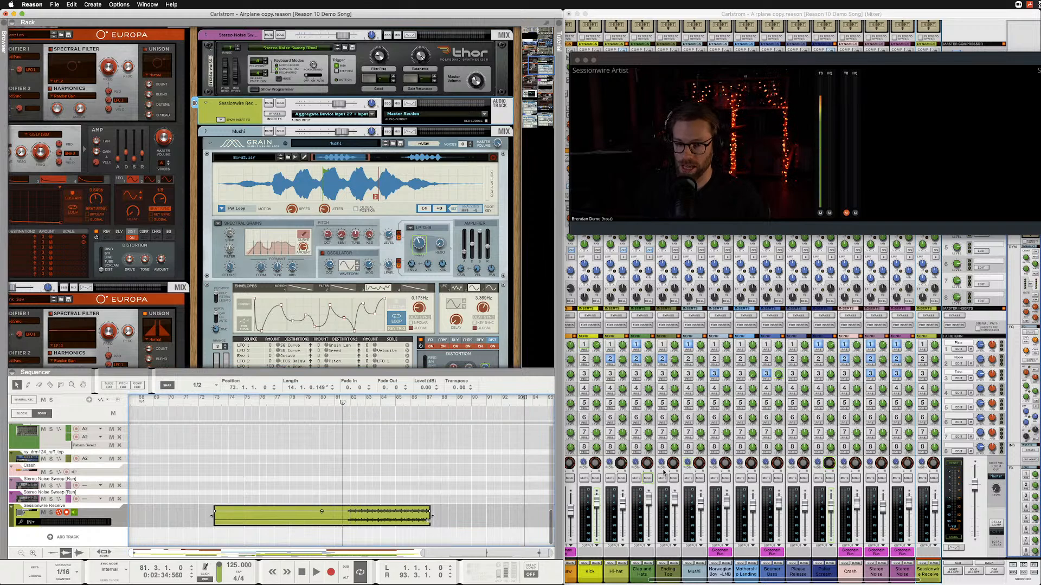
Examine the mixer's Control Room level and trace the Master Section's control room cables to the Hardware Interface outputs behind the rack.
{"action": "left_click", "coordinate": [995, 492]}
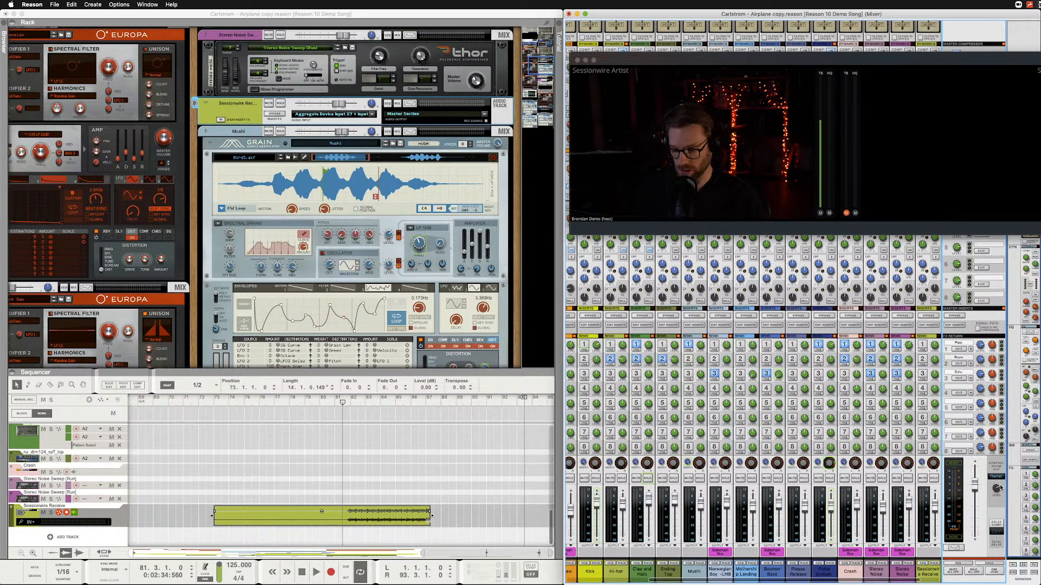
{"action": "mouse_move", "coordinate": [997, 490]}
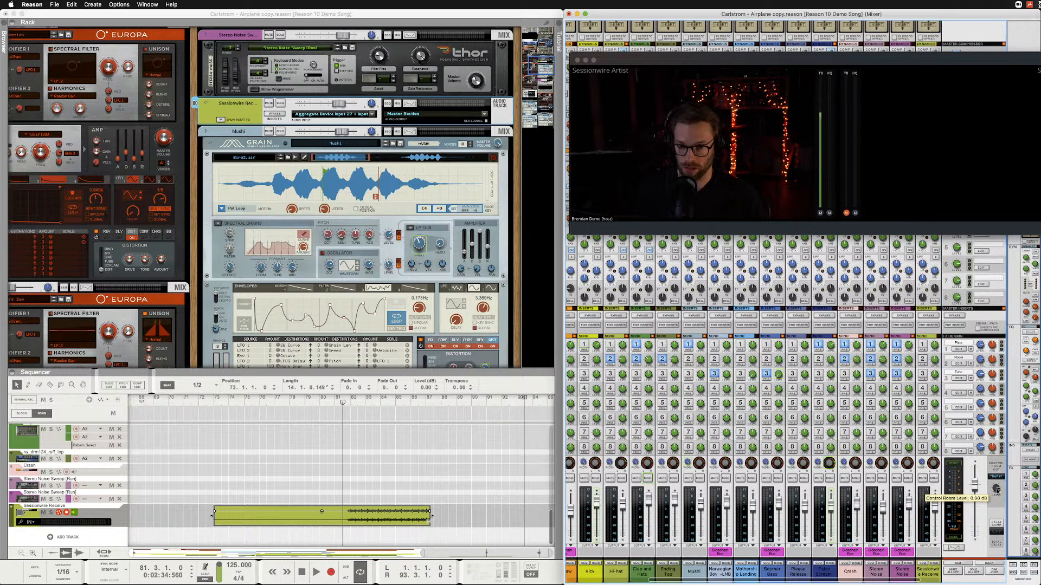
{"action": "left_click", "coordinate": [209, 124]}
{"action": "key", "text": "Tab"}
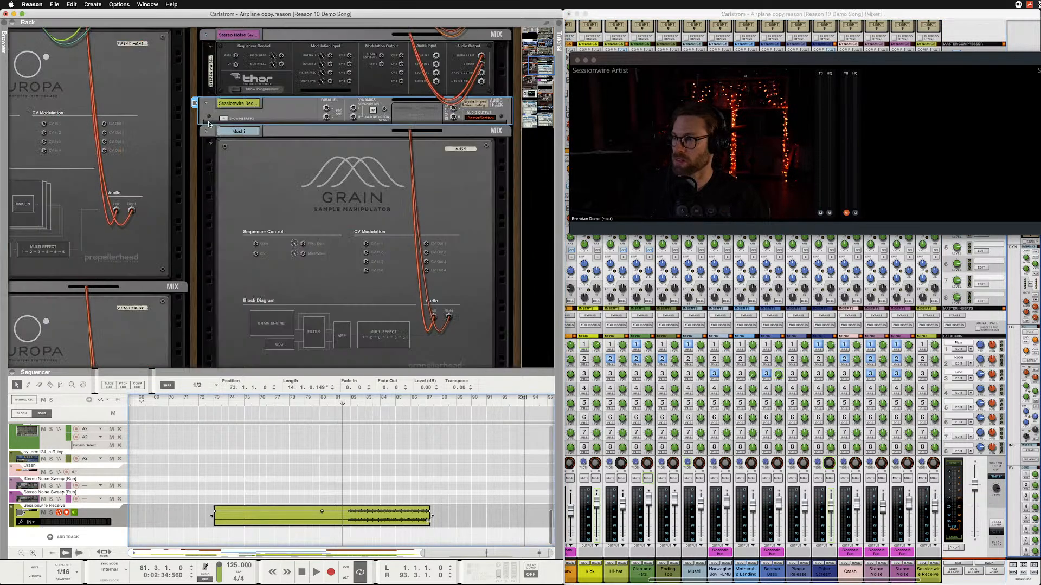
{"action": "scroll", "coordinate": [209, 124], "scroll_direction": "up", "scroll_amount": 10}
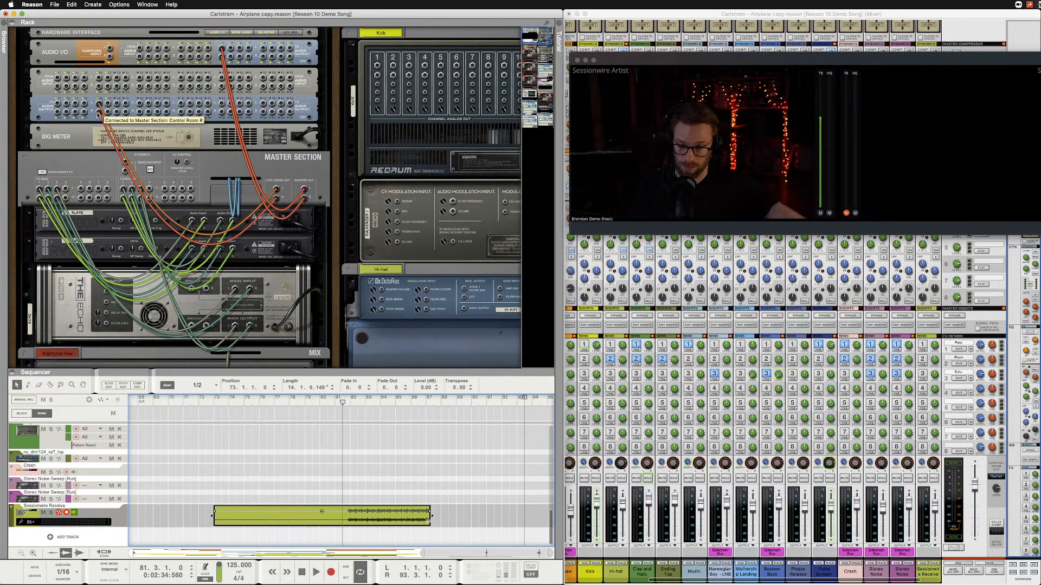
{"action": "key", "text": "Tab"}
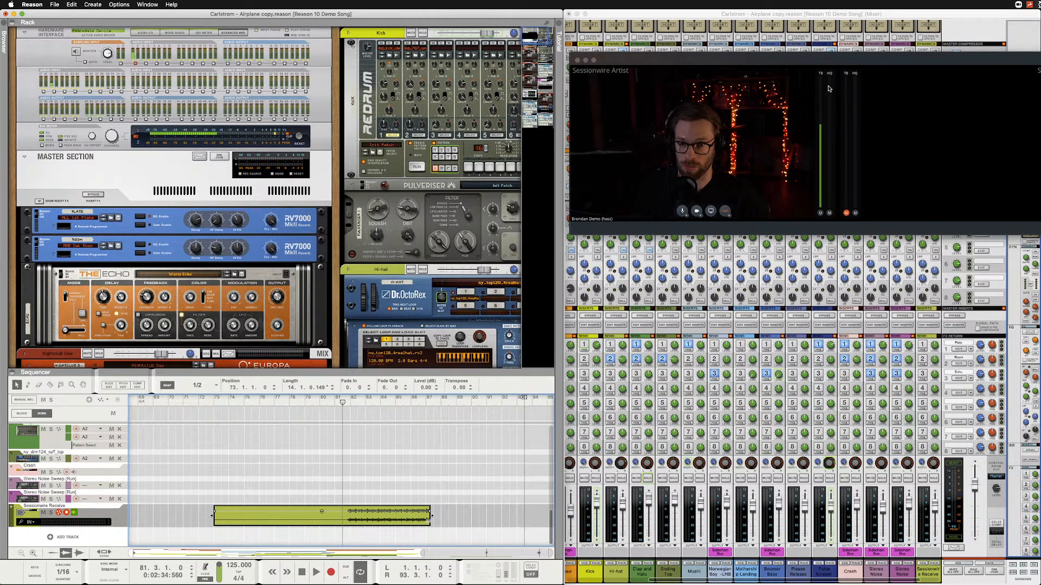
Play back the recorded audio from bar 81 to about bar 85 and stop.
{"action": "key", "text": "space"}
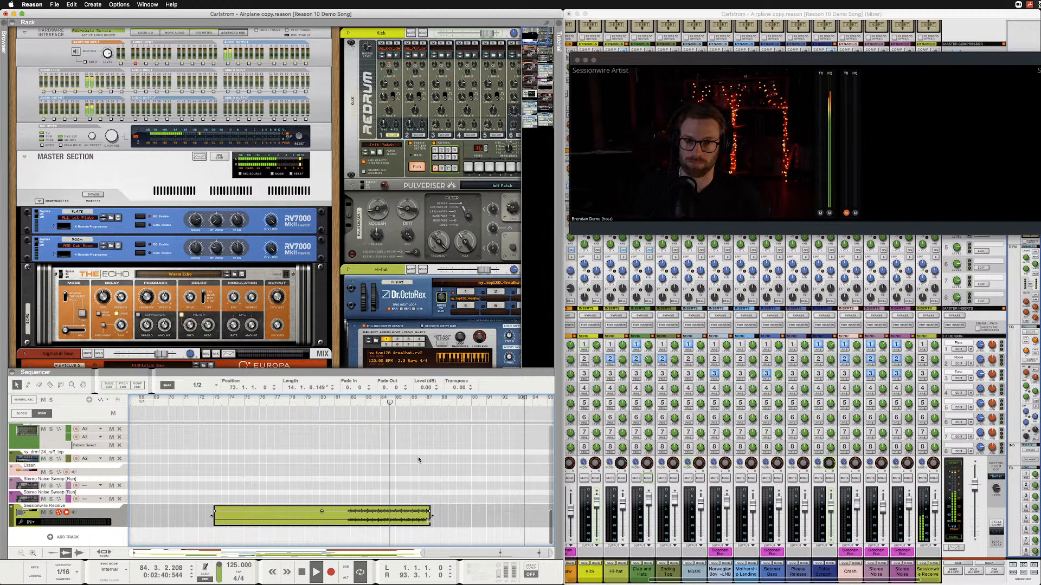
{"action": "key", "text": "space"}
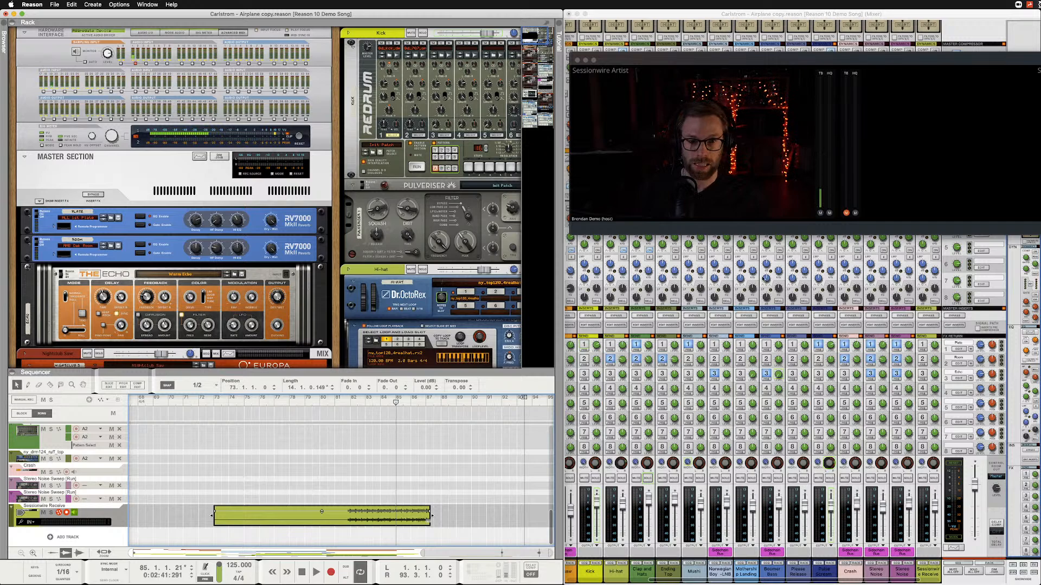
Switch to Sessionwire and reposition the call window so that it lies entirely on screen.
{"action": "left_click_drag", "start_coordinate": [827, 61], "coordinate": [653, 147]}
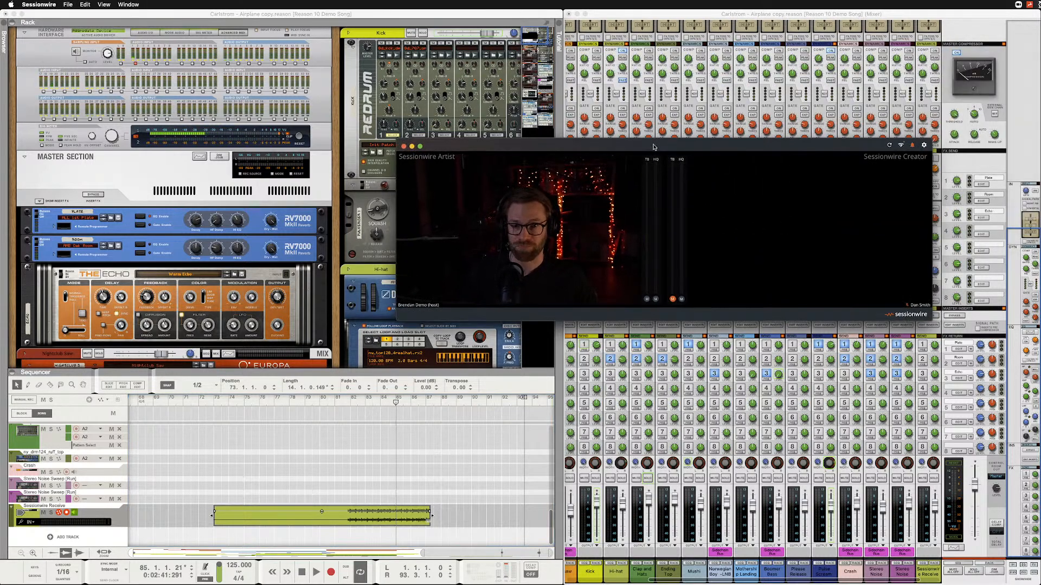